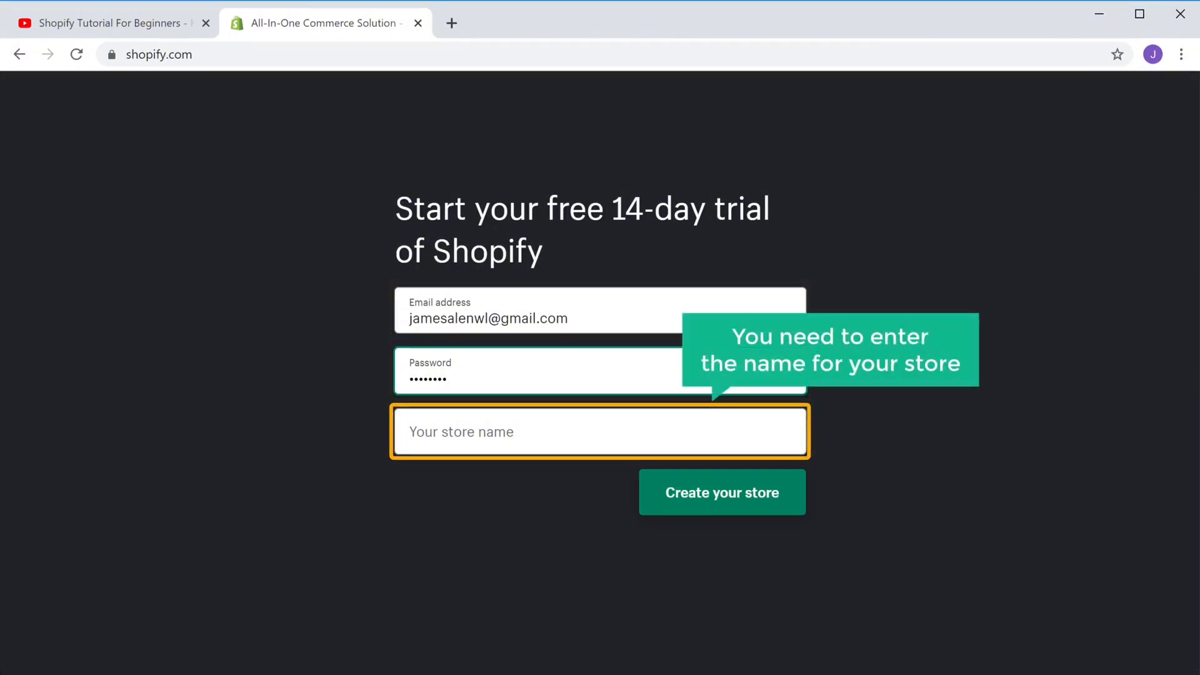
Name the new store 'Go To Cloth' and create it
{"action": "key", "text": "Tab"}
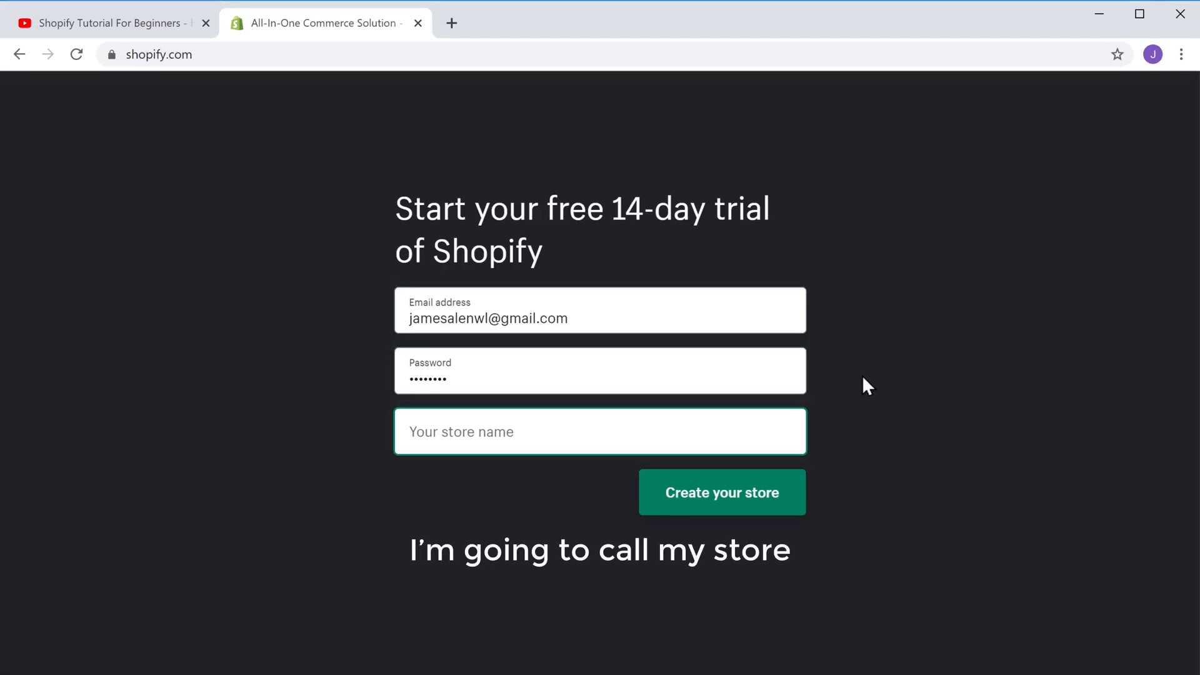
{"action": "type", "text": "G"}
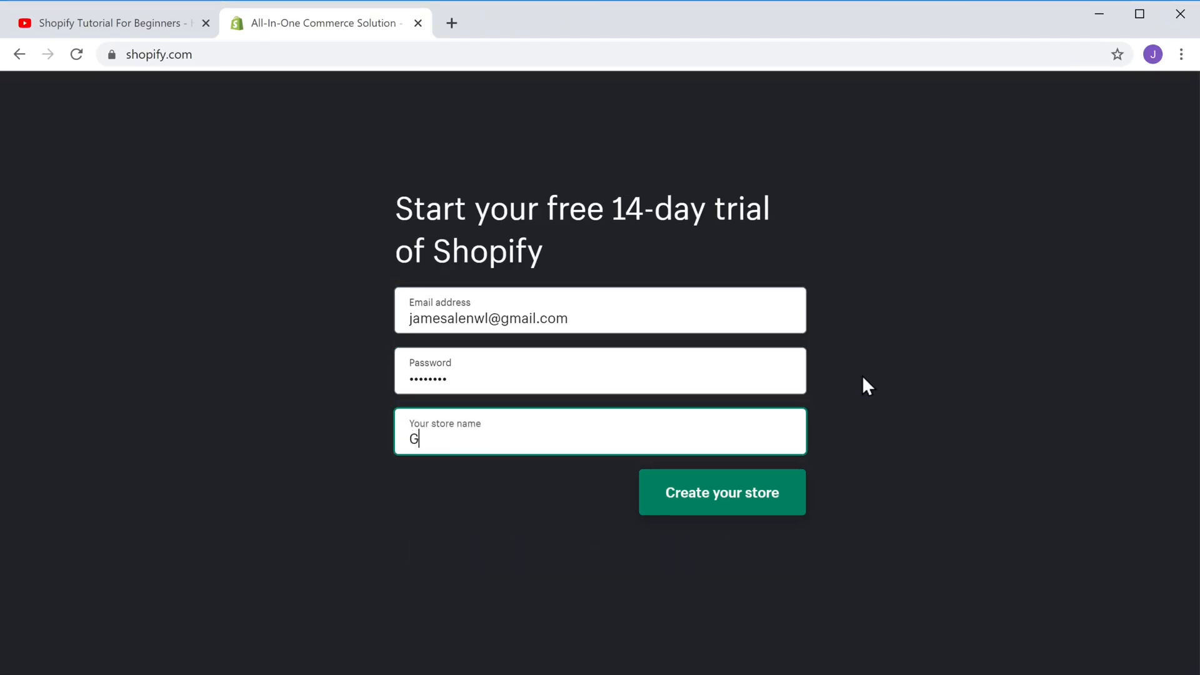
{"action": "type", "text": "o To Cloth"}
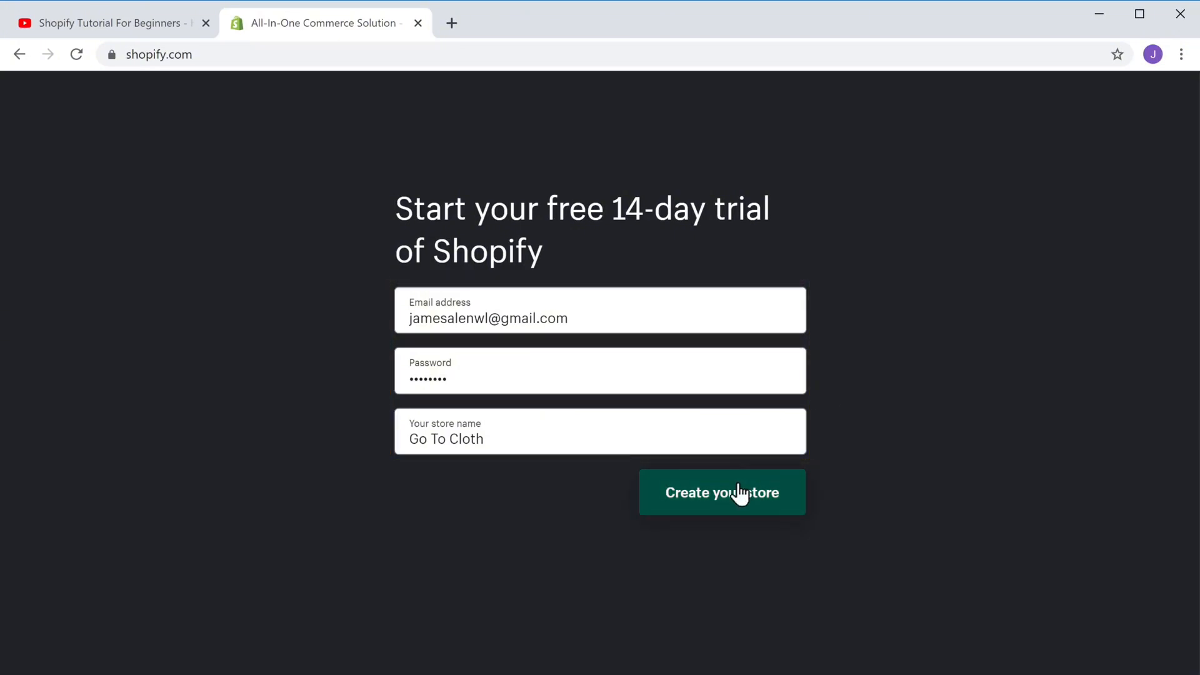
{"action": "left_click", "coordinate": [727, 501]}
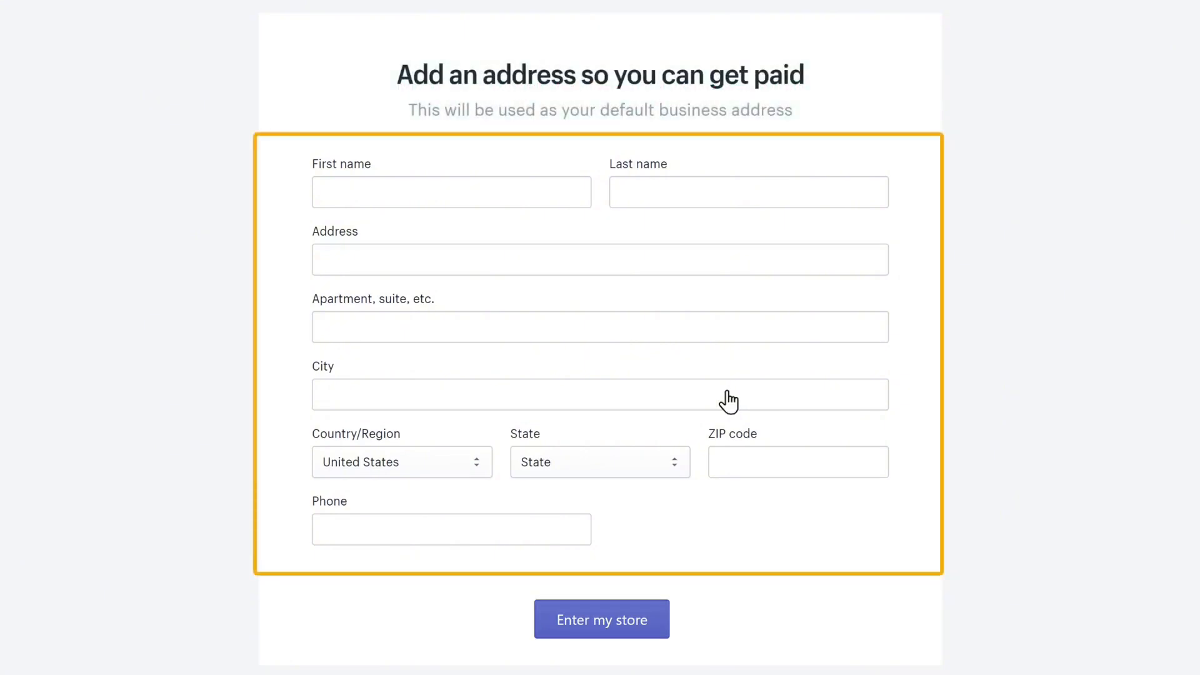
Fill in the owner's first and last name on the business address form and enter the store admin
{"action": "left_click", "coordinate": [411, 193]}
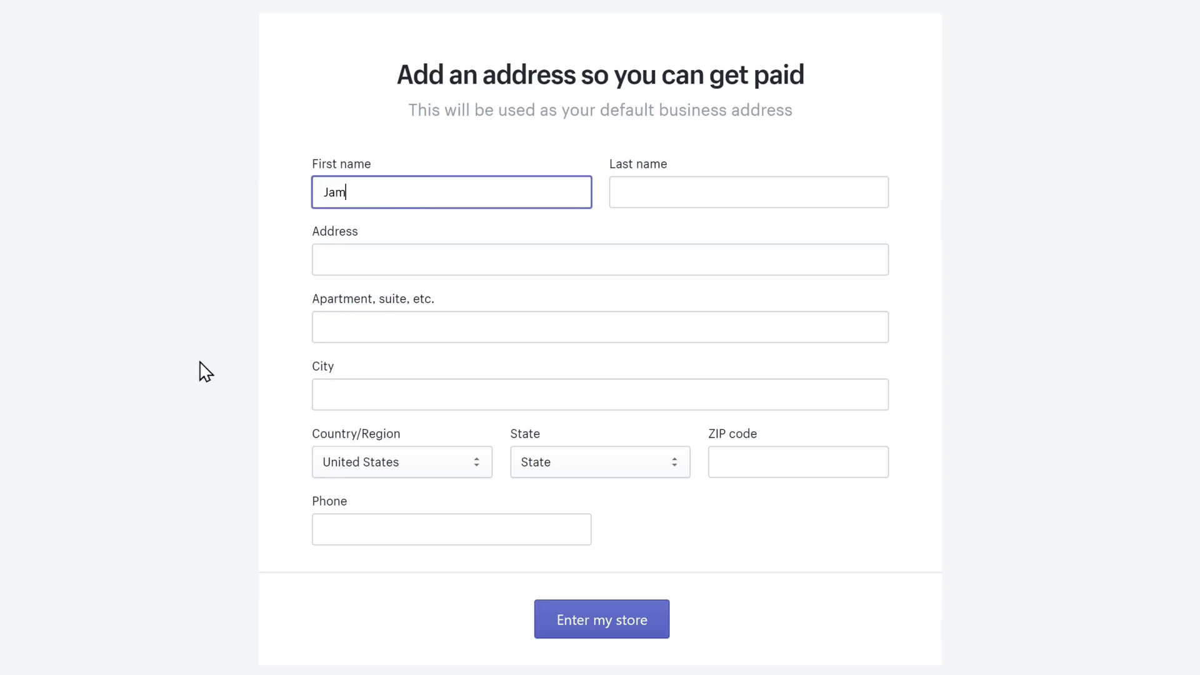
{"action": "key", "text": "Tab"}
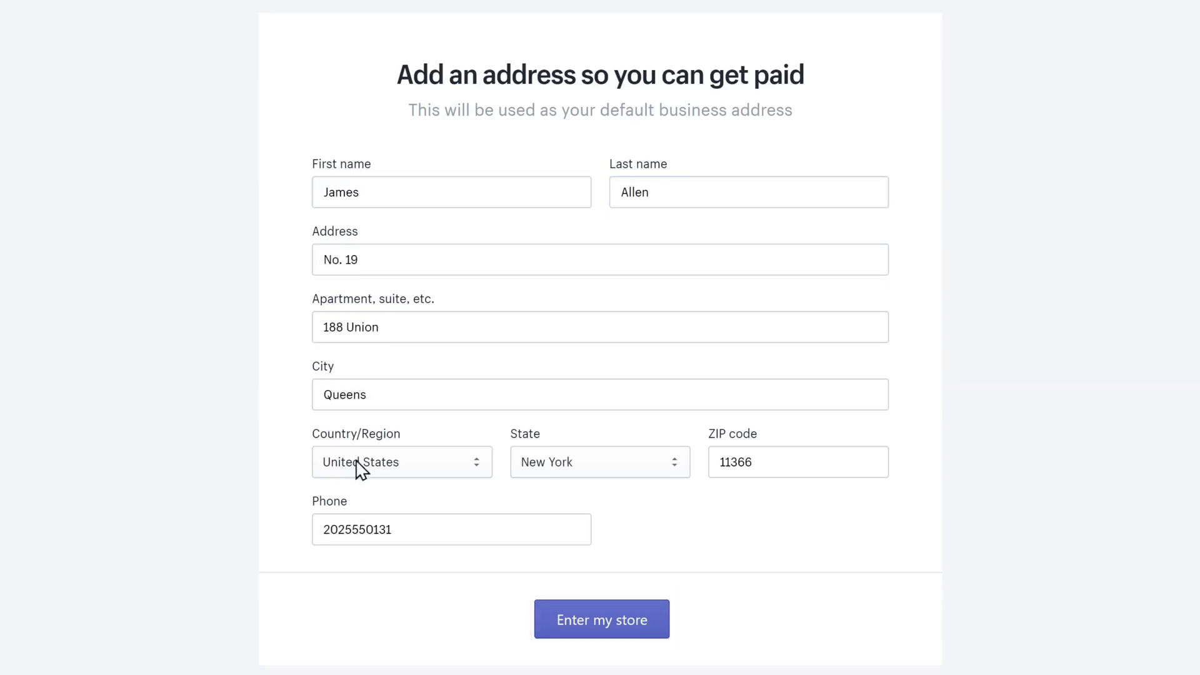
{"action": "left_click", "coordinate": [594, 633]}
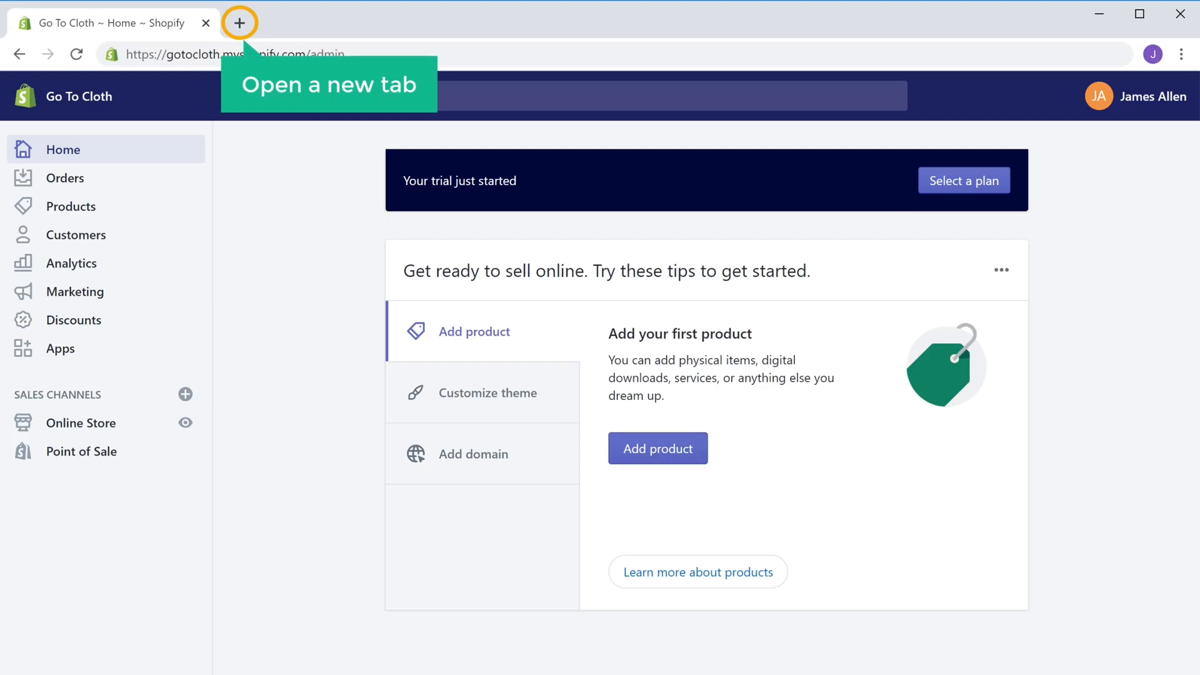
Load gotocloth.myshopify.com in a new browser tab
{"action": "left_click", "coordinate": [239, 23]}
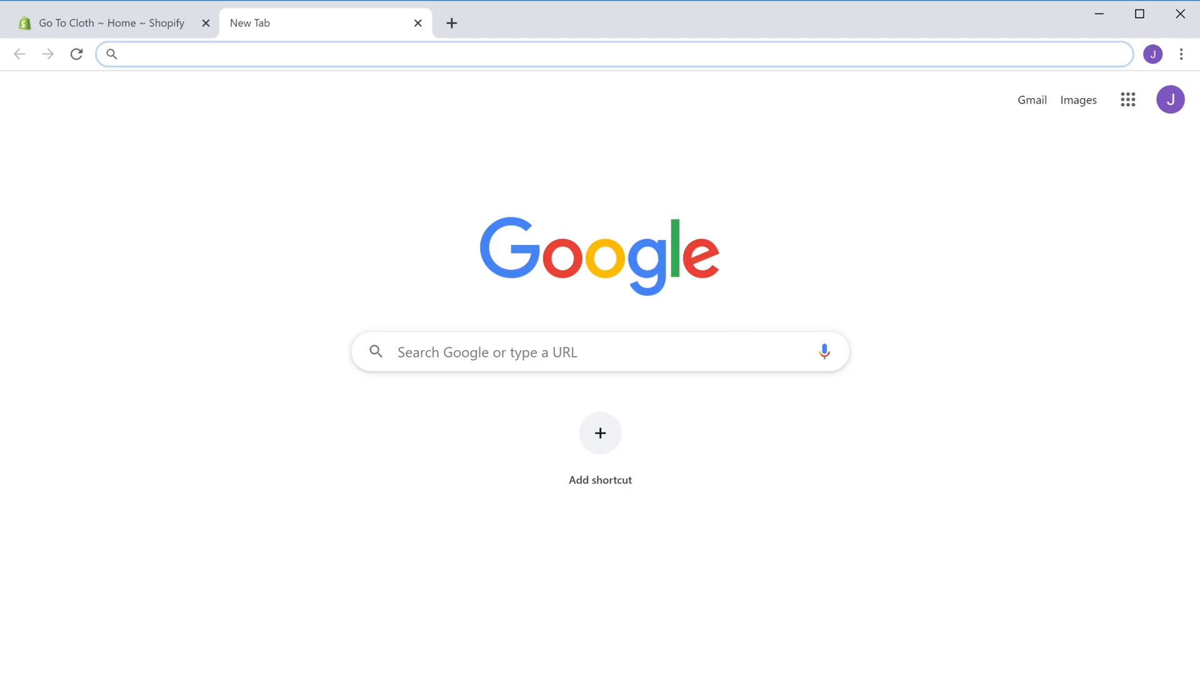
{"action": "type", "text": "gotocloth"}
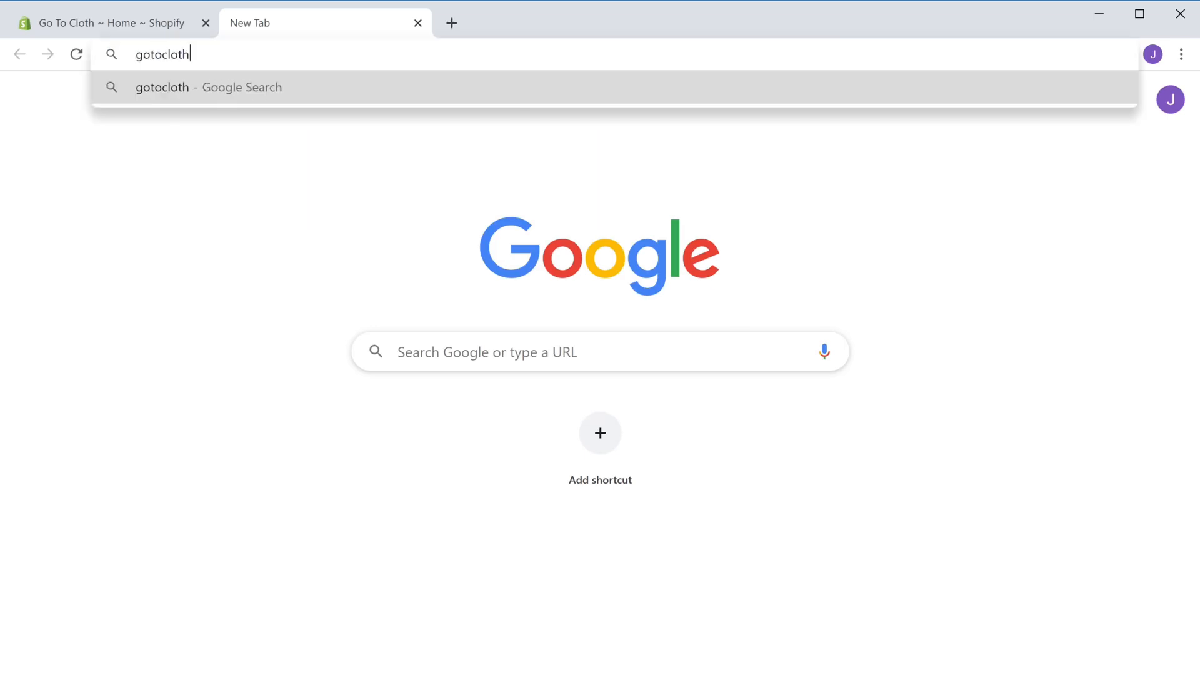
{"action": "type", "text": ".myshopify.com"}
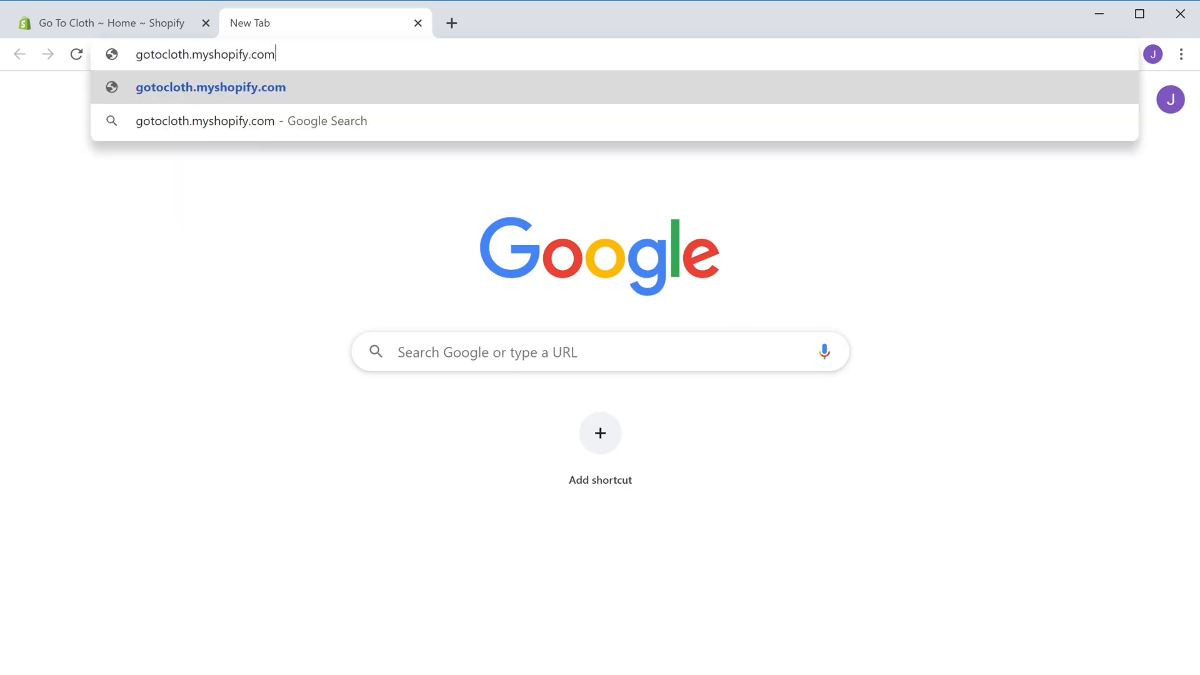
{"action": "key", "text": "Return"}
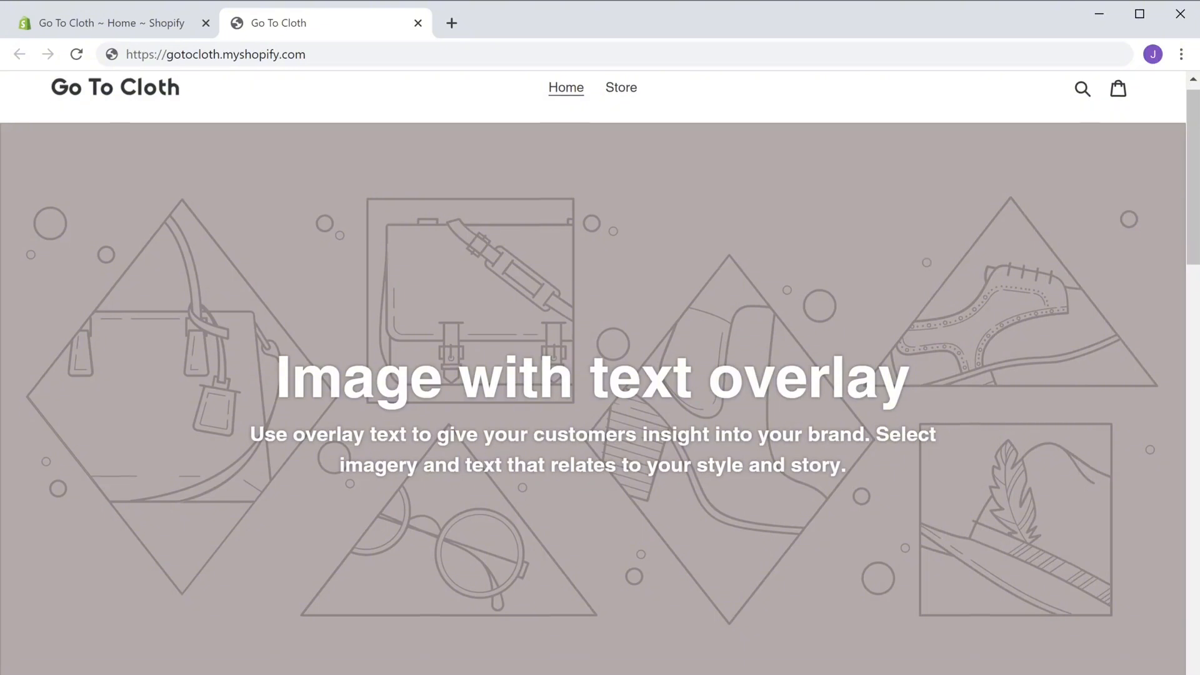
Look over the sample storefront, then load gotocloth.myshopify.com/admin in the same tab
{"action": "scroll", "coordinate": [600, 372], "scroll_direction": "down", "scroll_amount": 10}
{"action": "scroll", "coordinate": [600, 372], "scroll_direction": "down", "scroll_amount": 10}
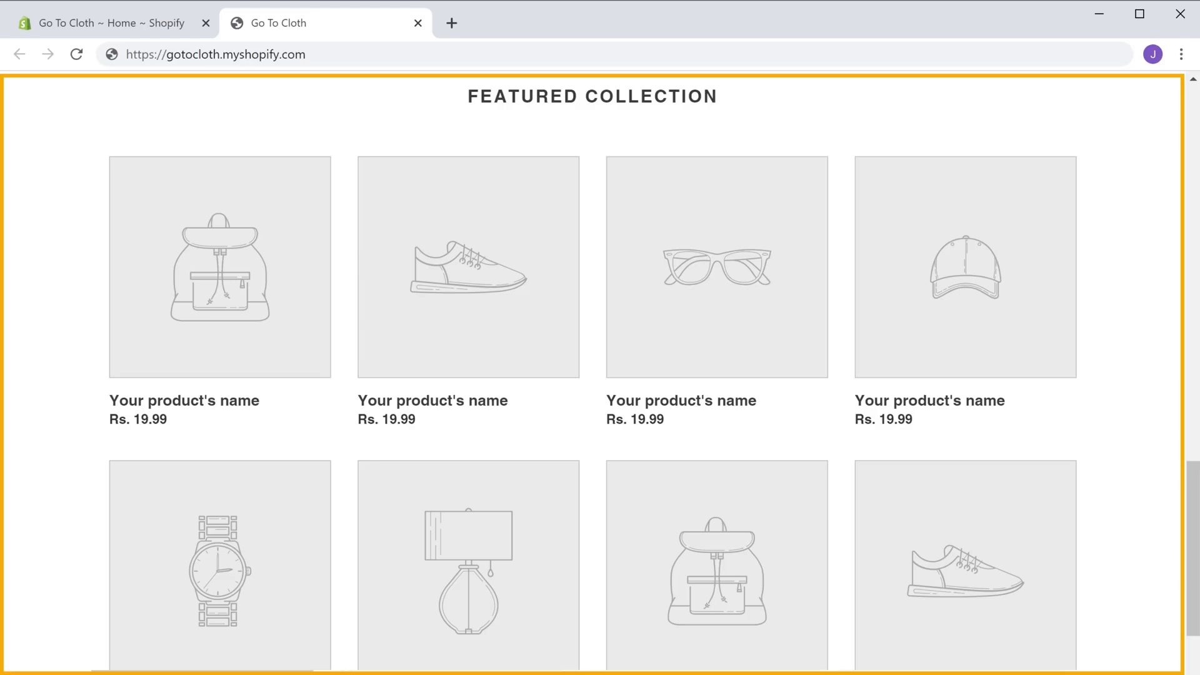
{"action": "scroll", "coordinate": [600, 372], "scroll_direction": "up", "scroll_amount": 10}
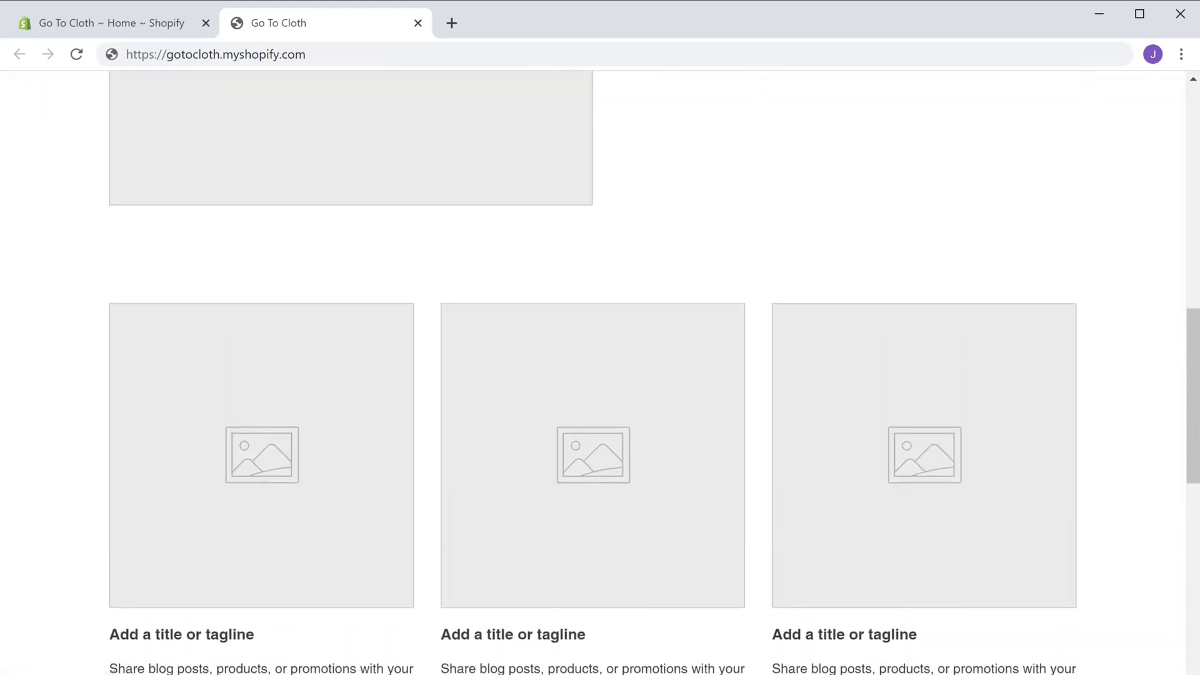
{"action": "scroll", "coordinate": [600, 372], "scroll_direction": "up", "scroll_amount": 10}
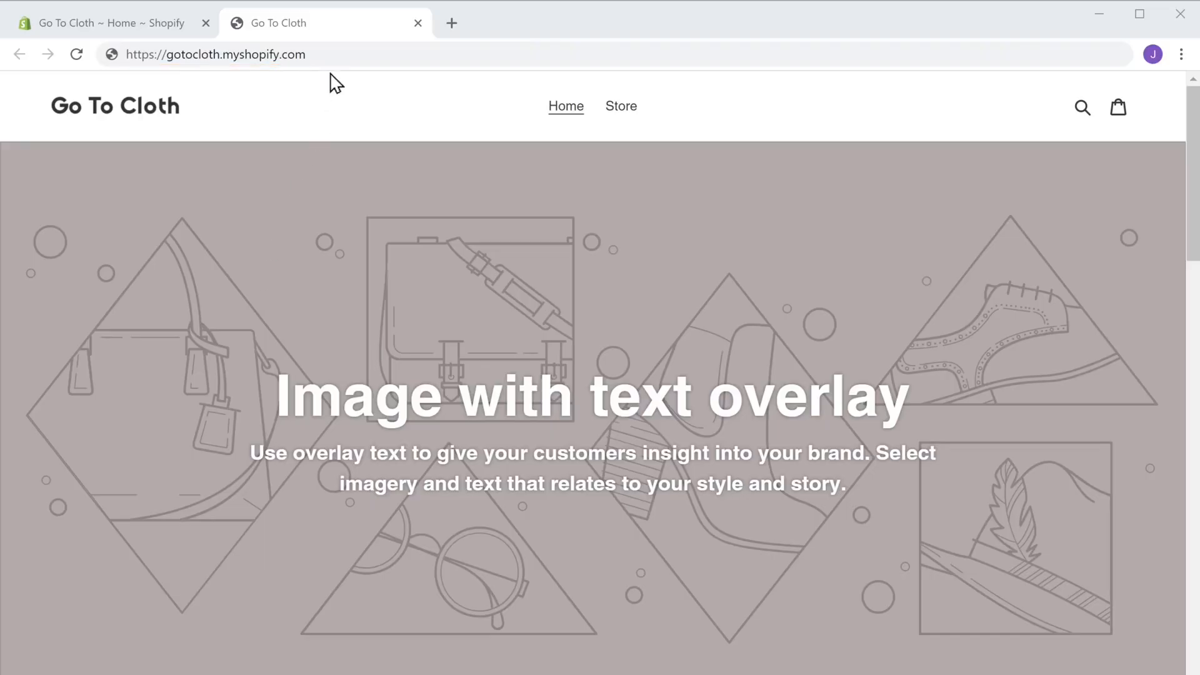
{"action": "left_click", "coordinate": [334, 55]}
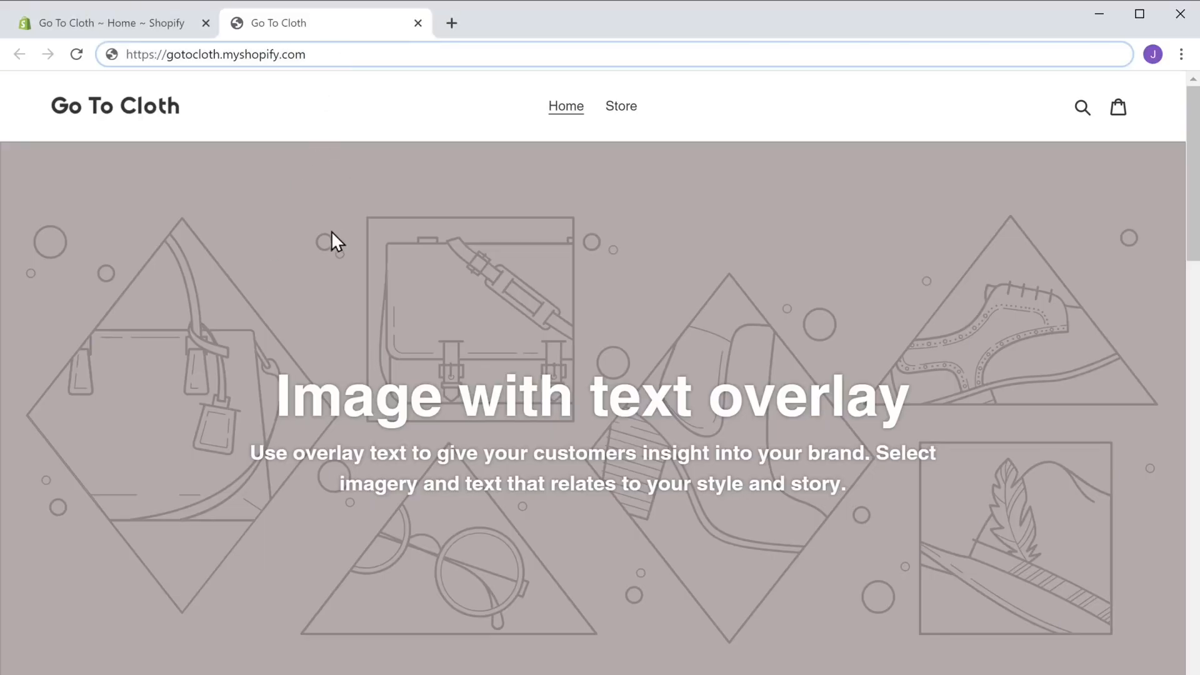
{"action": "type", "text": "/admin"}
{"action": "key", "text": "Return"}
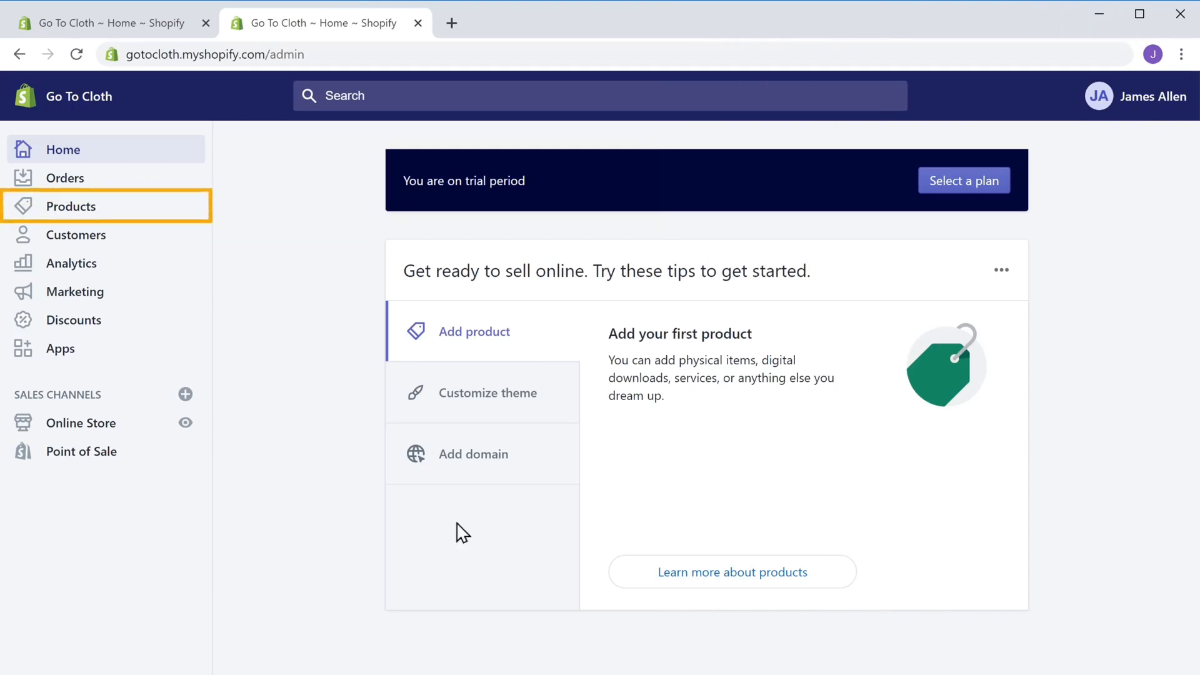
Start a new product titled 'T-Shirt'
{"action": "left_click", "coordinate": [73, 220]}
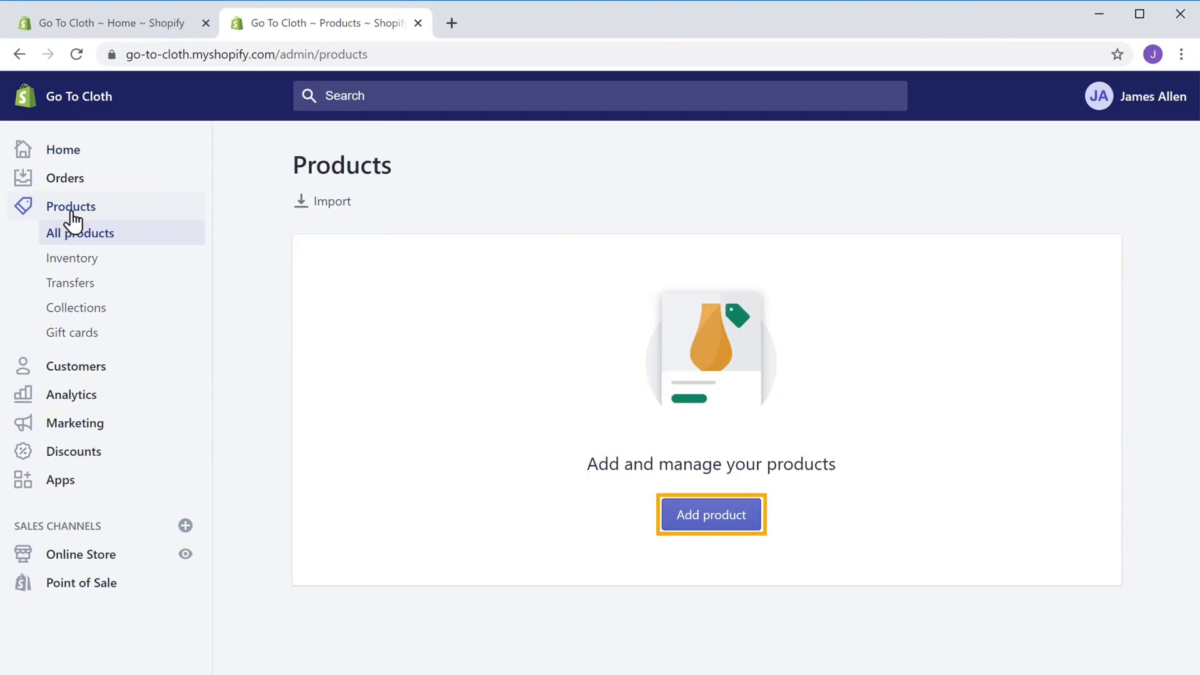
{"action": "left_click", "coordinate": [718, 525]}
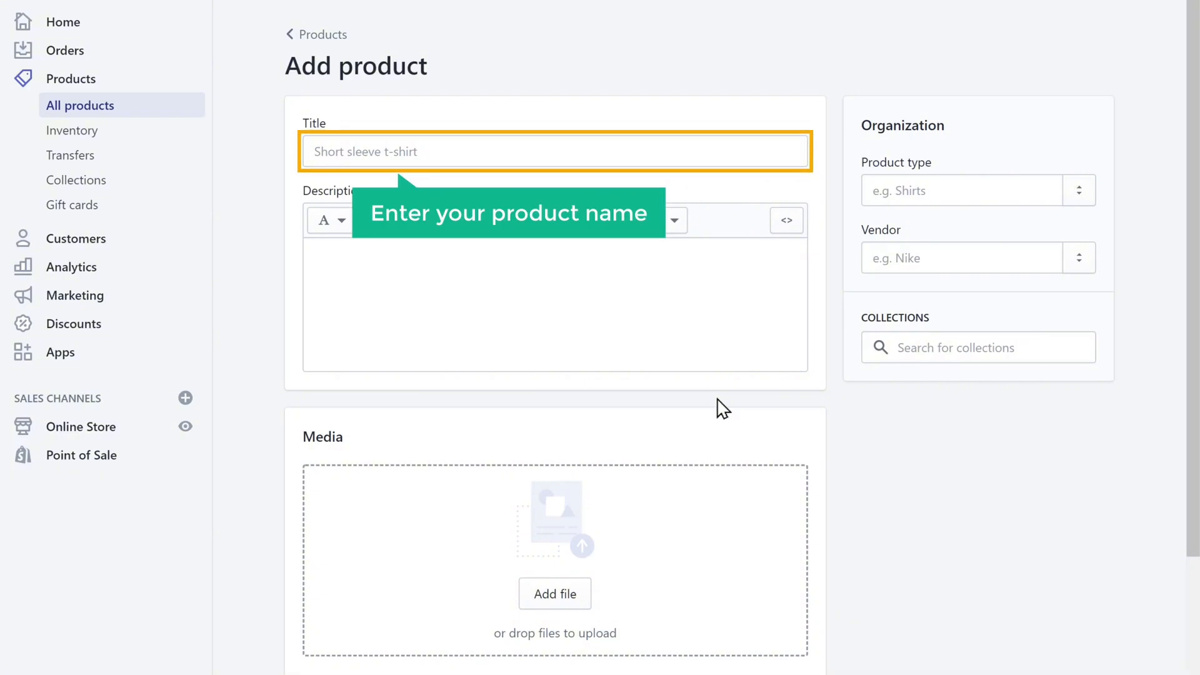
{"action": "left_click", "coordinate": [442, 152]}
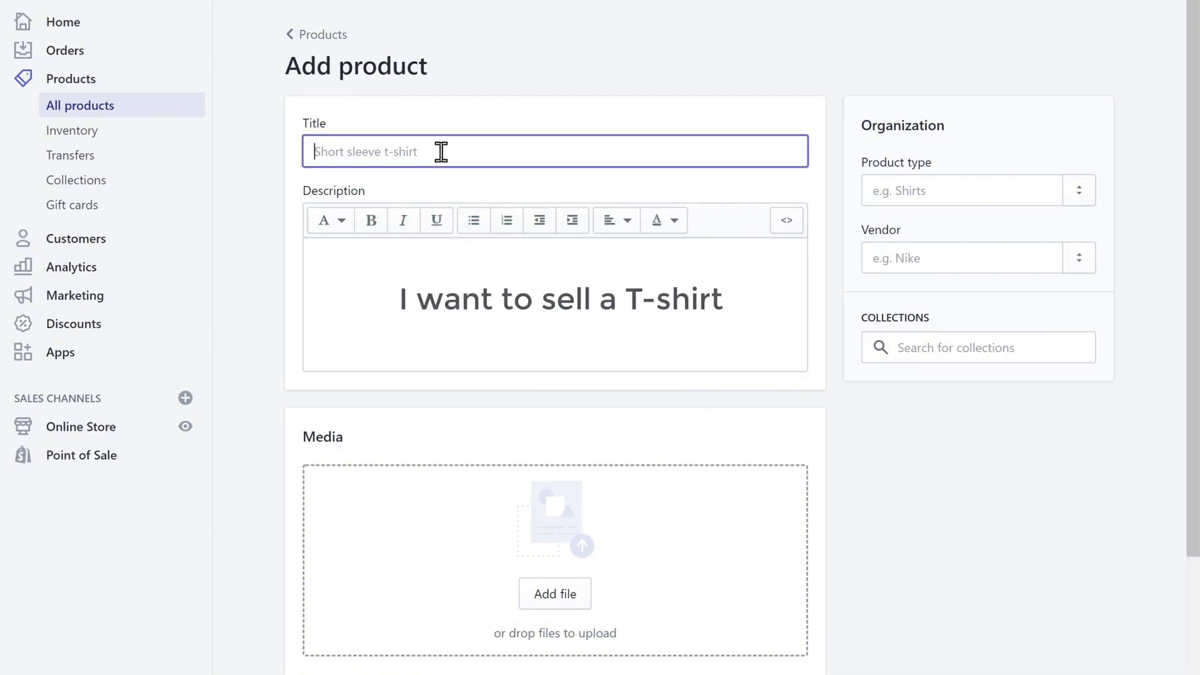
{"action": "type", "text": "T-"}
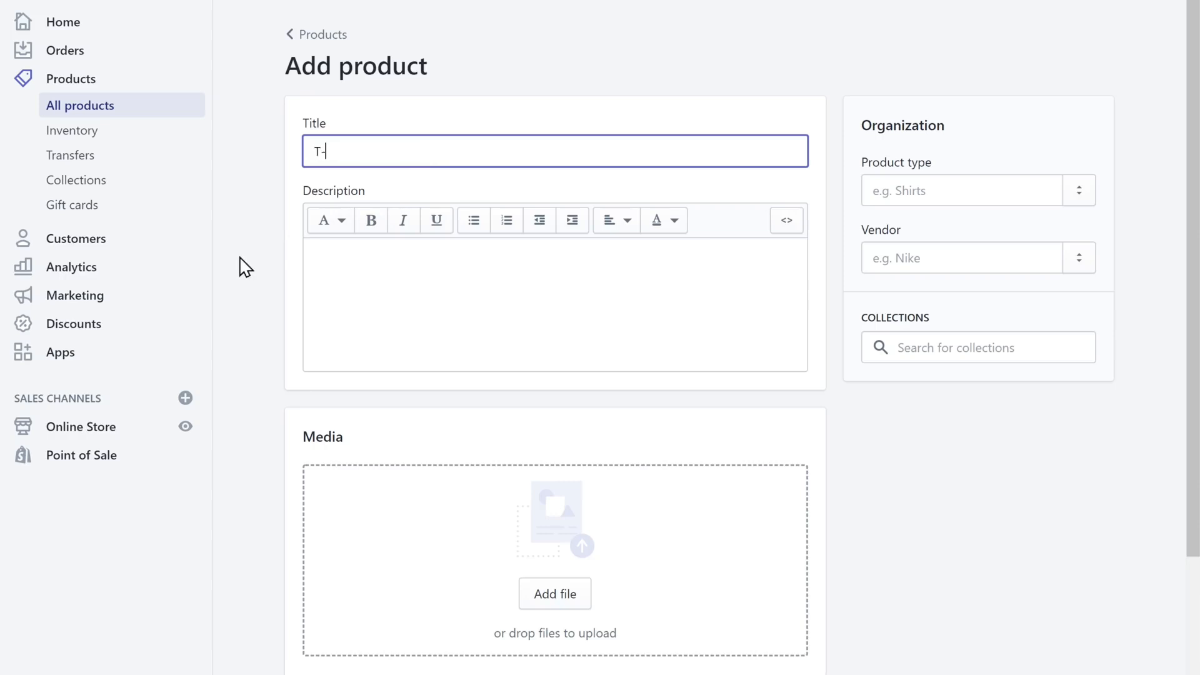
{"action": "type", "text": "Shirt"}
{"action": "left_click", "coordinate": [240, 257]}
Write the product description listing its features and material & care
{"action": "left_click", "coordinate": [333, 259]}
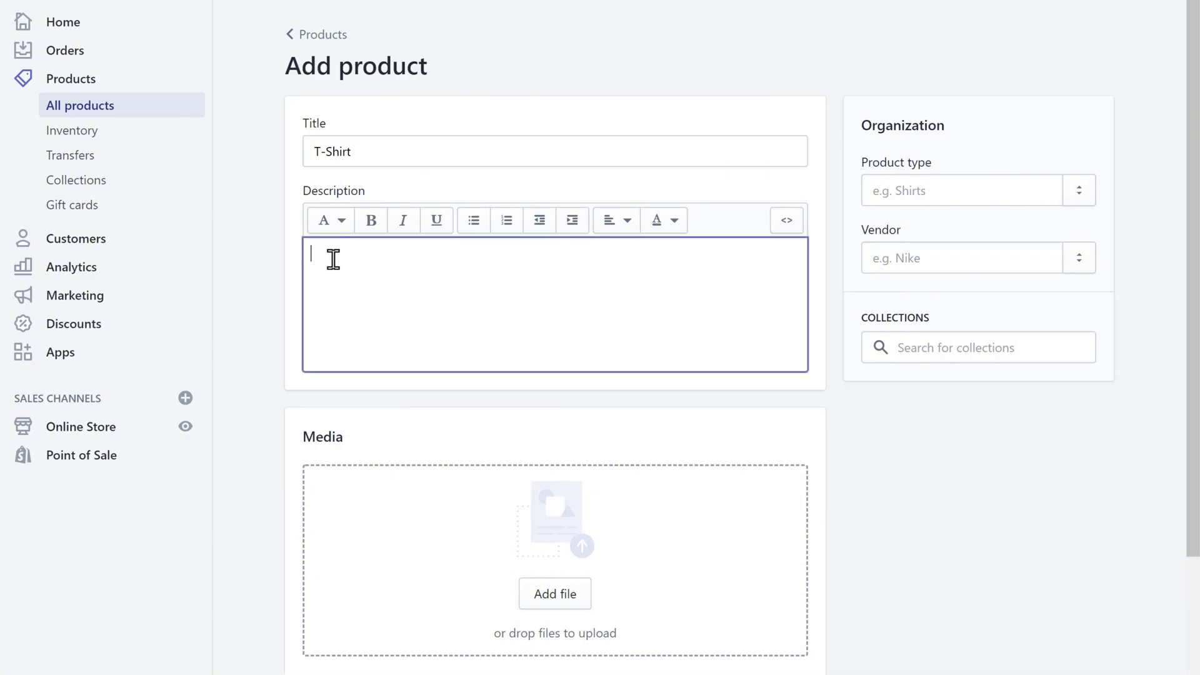
{"action": "type", "text": "Simple an"}
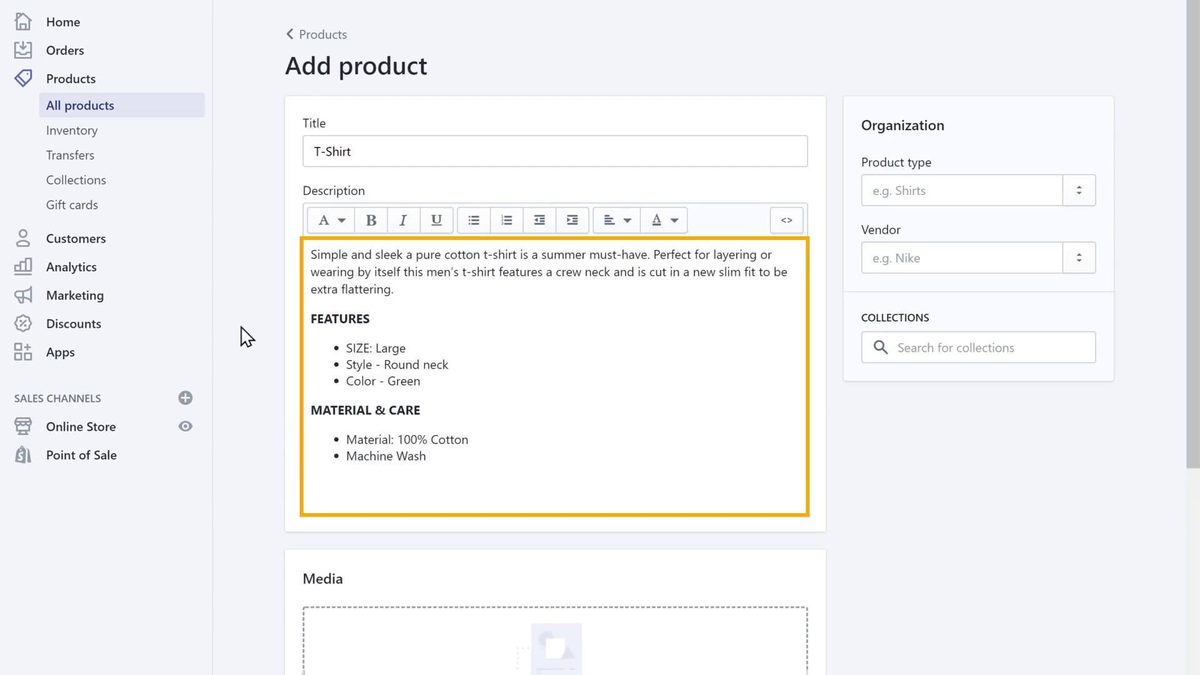
{"action": "scroll", "coordinate": [245, 336], "scroll_direction": "down", "scroll_amount": 4}
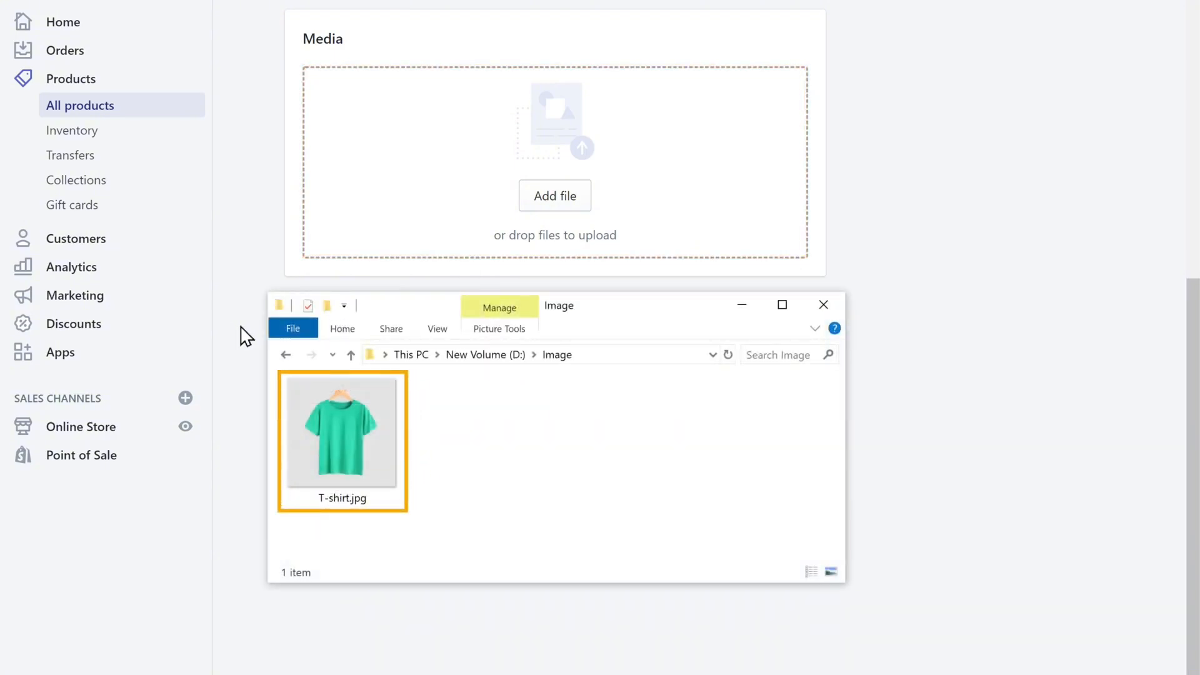
Upload T-shirt.jpg as the product image and set the price to 50.00
{"action": "left_click", "coordinate": [344, 442]}
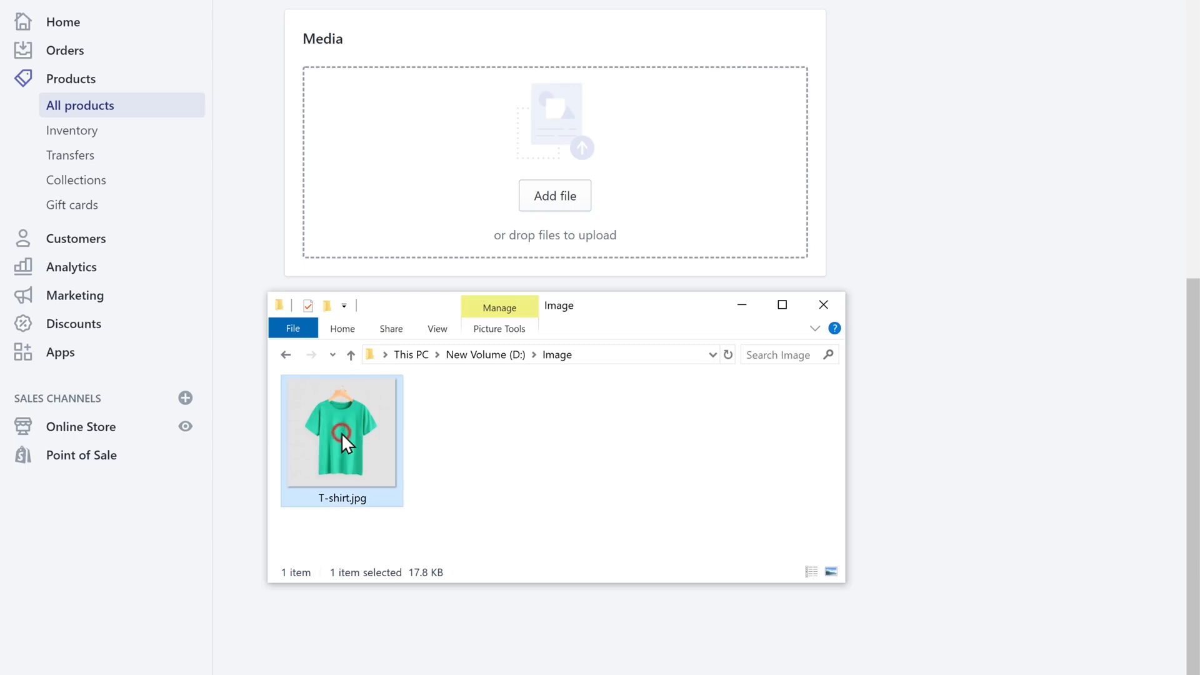
{"action": "left_click_drag", "start_coordinate": [343, 436], "coordinate": [558, 121]}
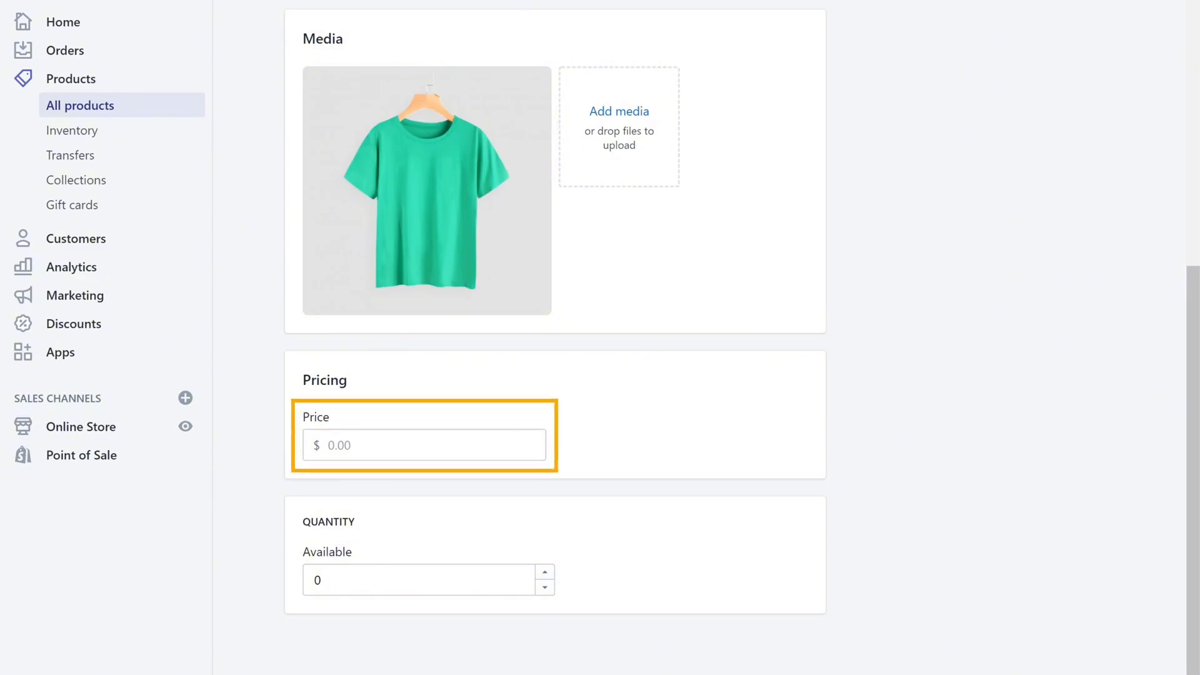
{"action": "left_click", "coordinate": [389, 442]}
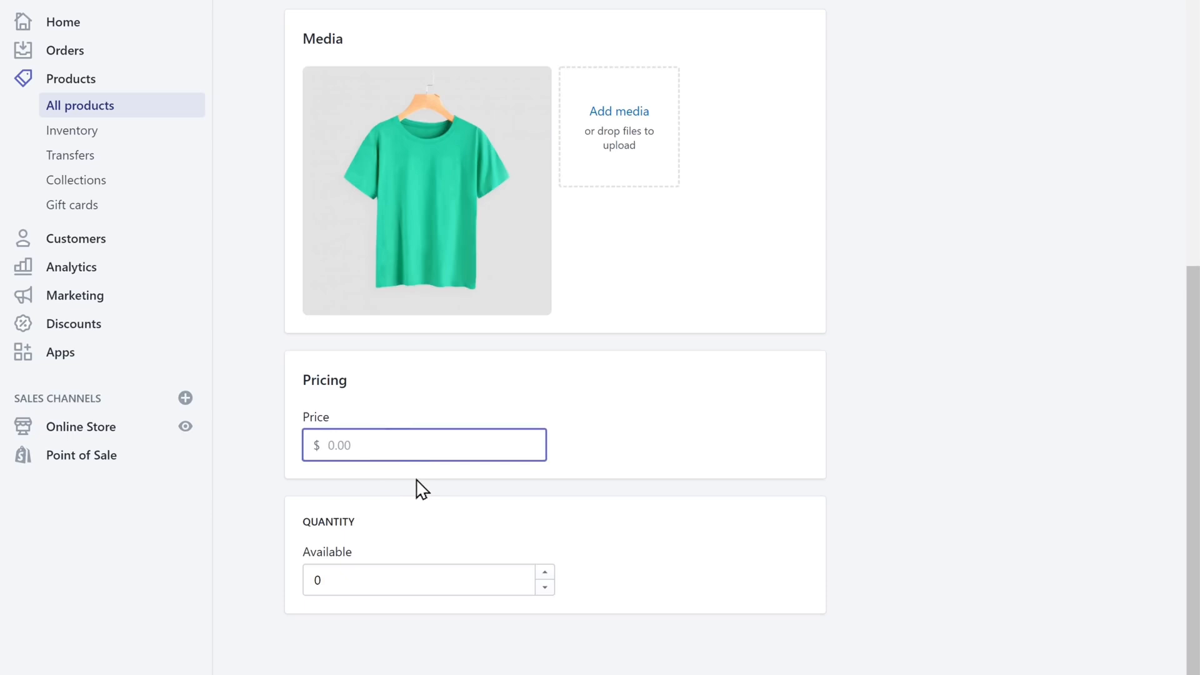
{"action": "type", "text": "50"}
{"action": "left_click", "coordinate": [422, 489]}
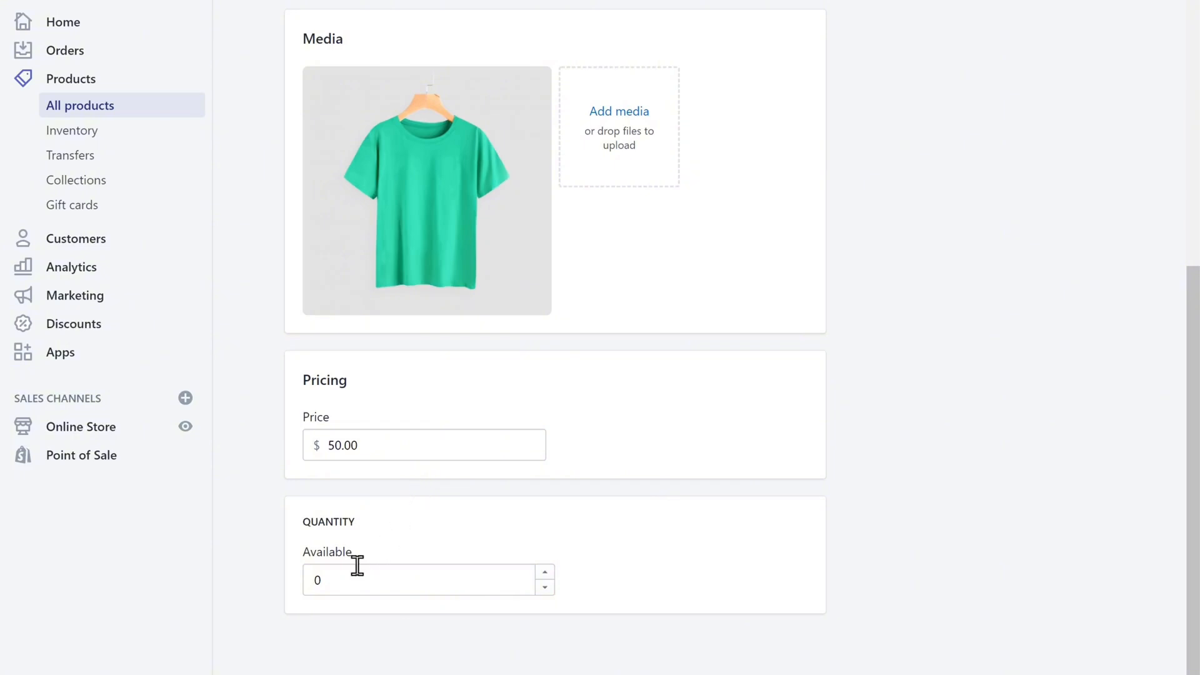
Change the available quantity from 0 to 10
{"action": "left_click", "coordinate": [348, 580]}
{"action": "key", "text": "BackSpace"}
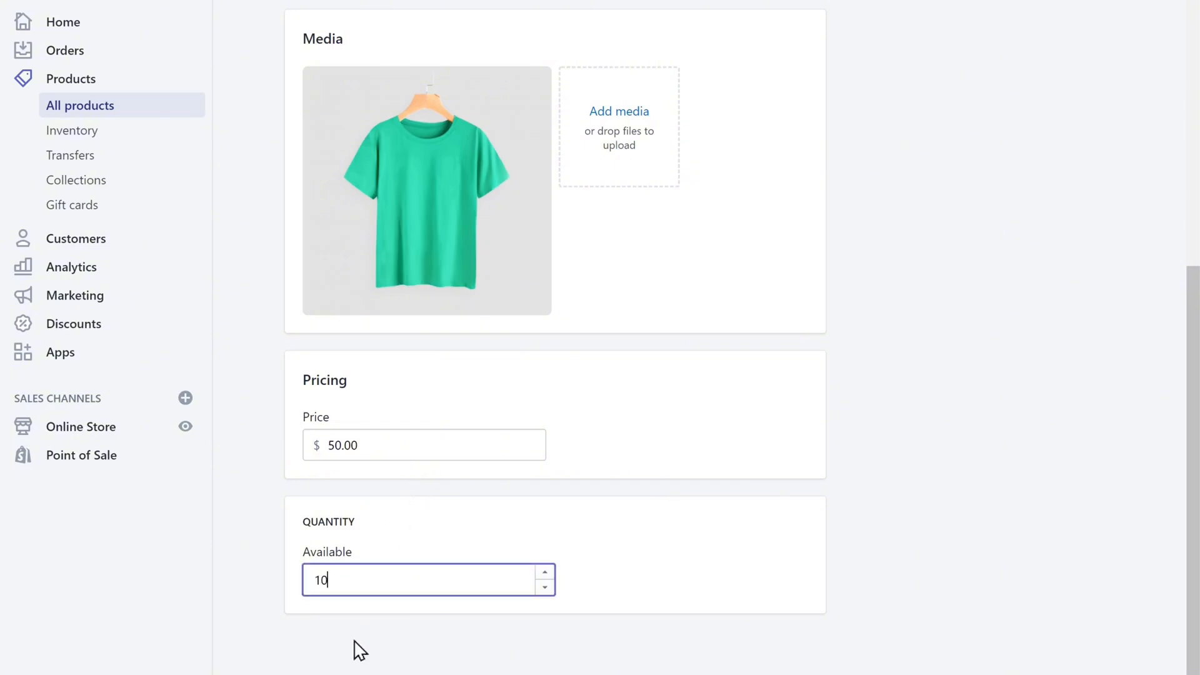
{"action": "left_click", "coordinate": [354, 641]}
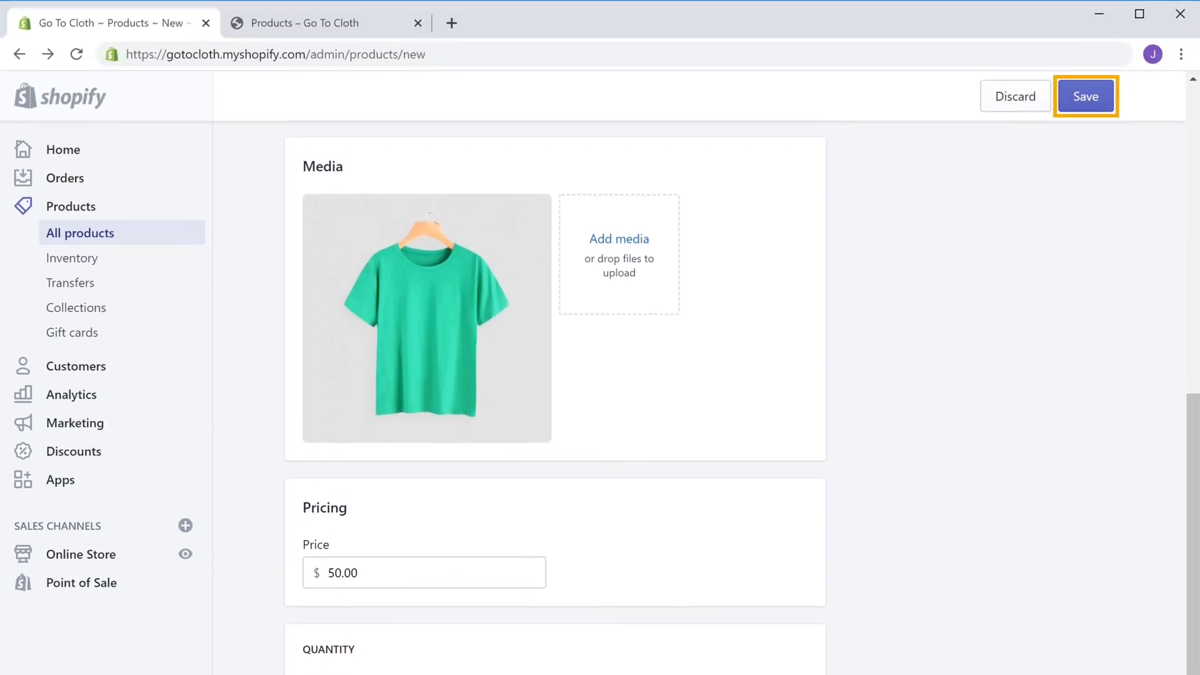
Save the T-Shirt and view its $50.00 product page on the reloaded storefront
{"action": "left_click", "coordinate": [1086, 100]}
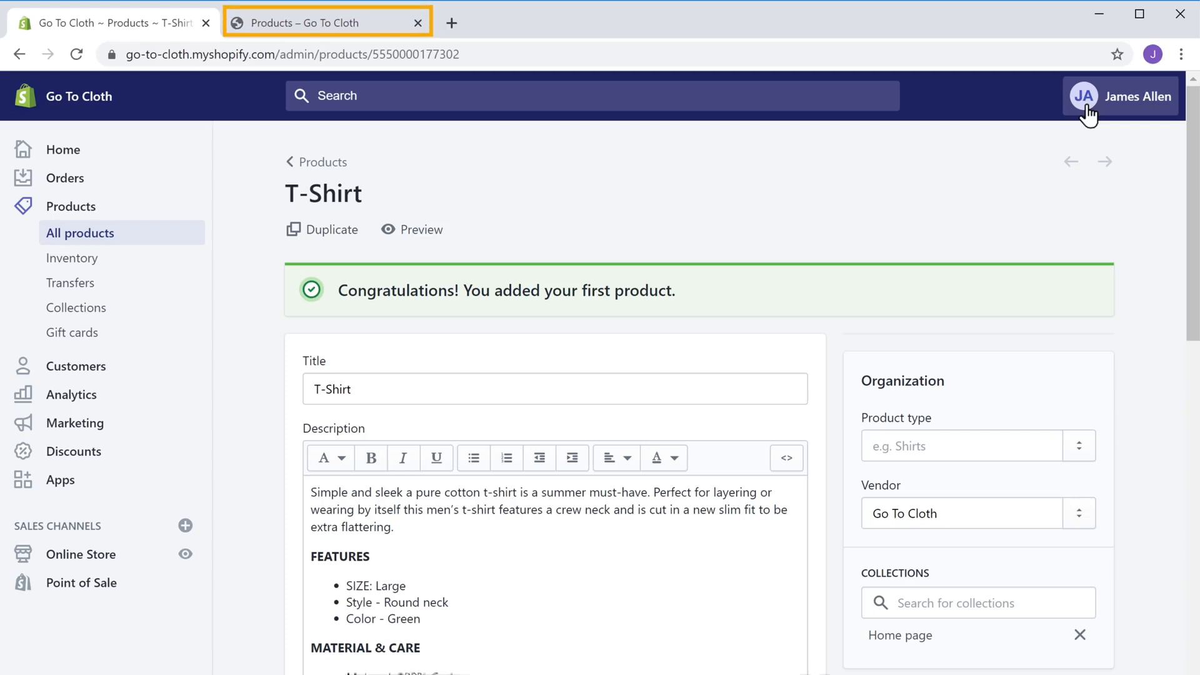
{"action": "left_click", "coordinate": [323, 28]}
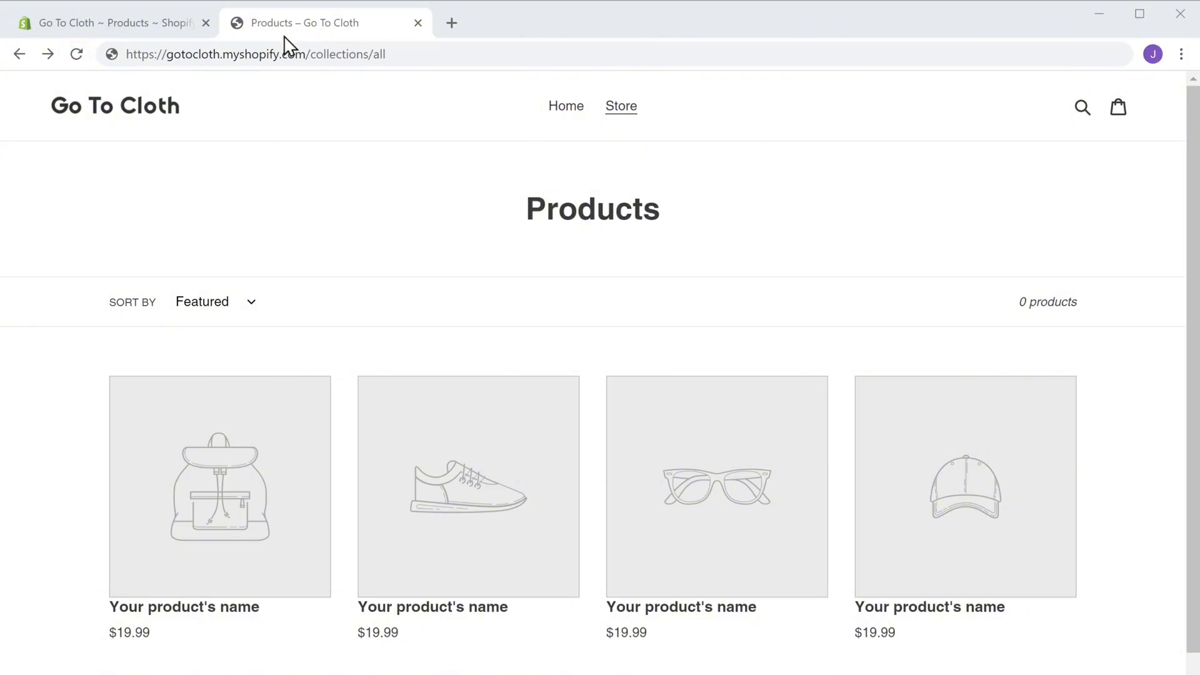
{"action": "left_click", "coordinate": [77, 55]}
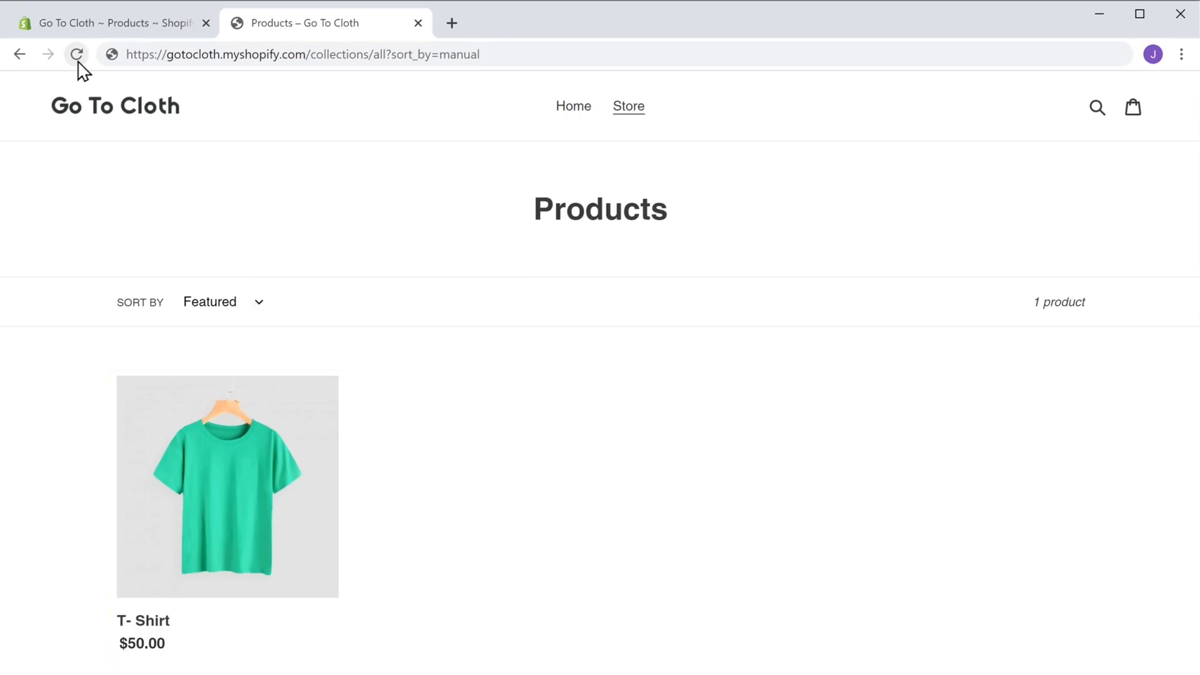
{"action": "left_click", "coordinate": [228, 487]}
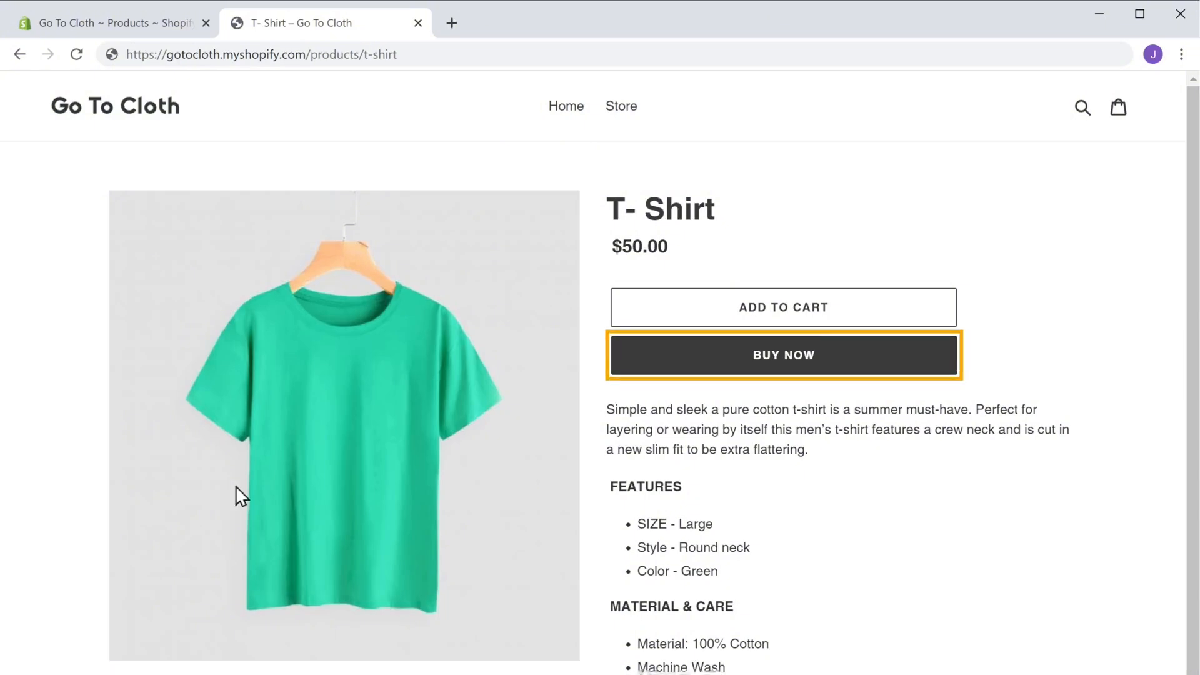
Try BUY NOW on the T-Shirt, see checkout is unavailable, and return to the admin
{"action": "left_click", "coordinate": [785, 370]}
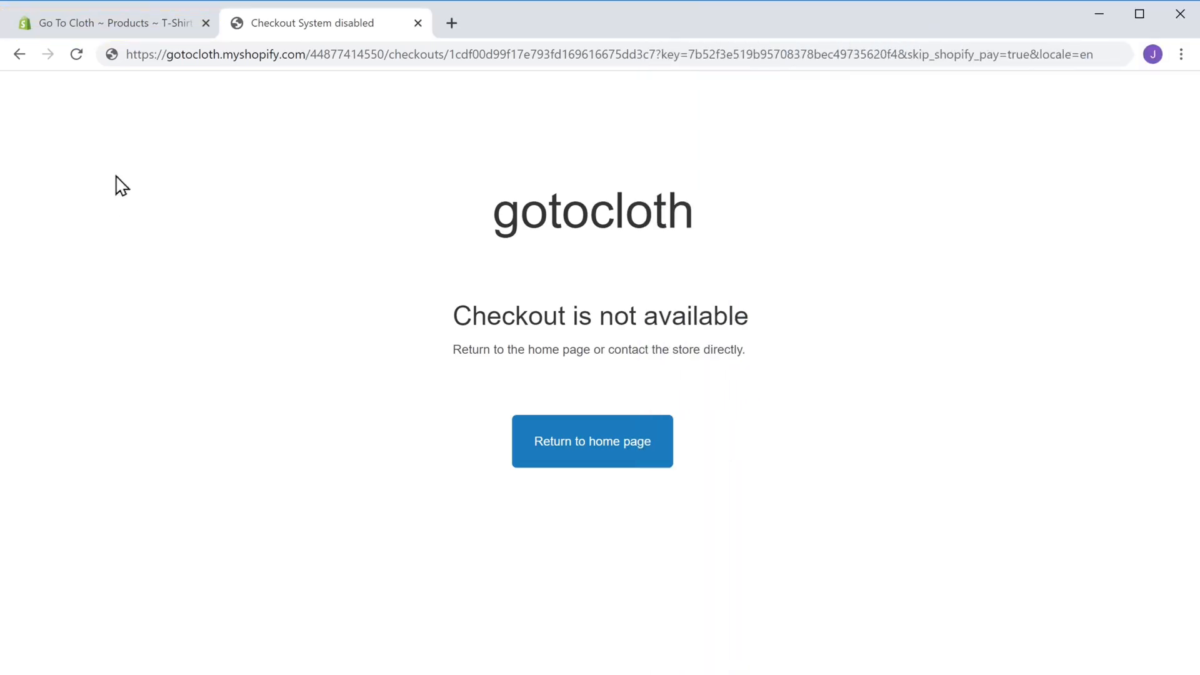
{"action": "left_click", "coordinate": [70, 30]}
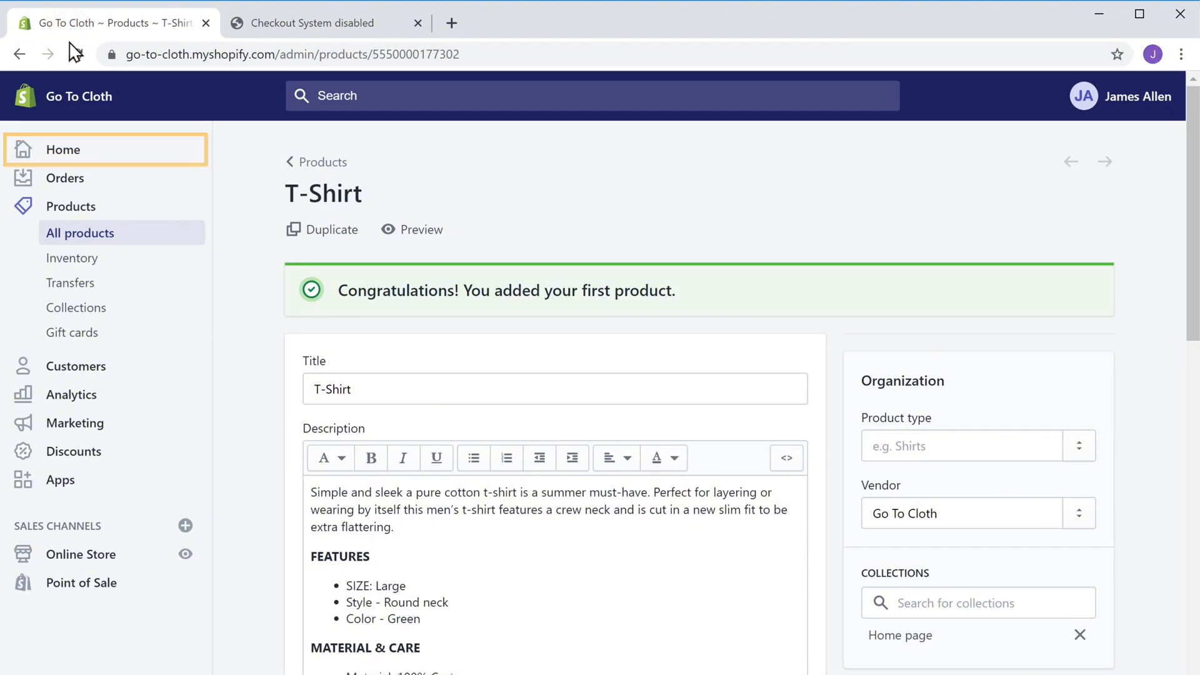
Choose the Basic Shopify plan billed $29.00 every 30 days
{"action": "left_click", "coordinate": [60, 155]}
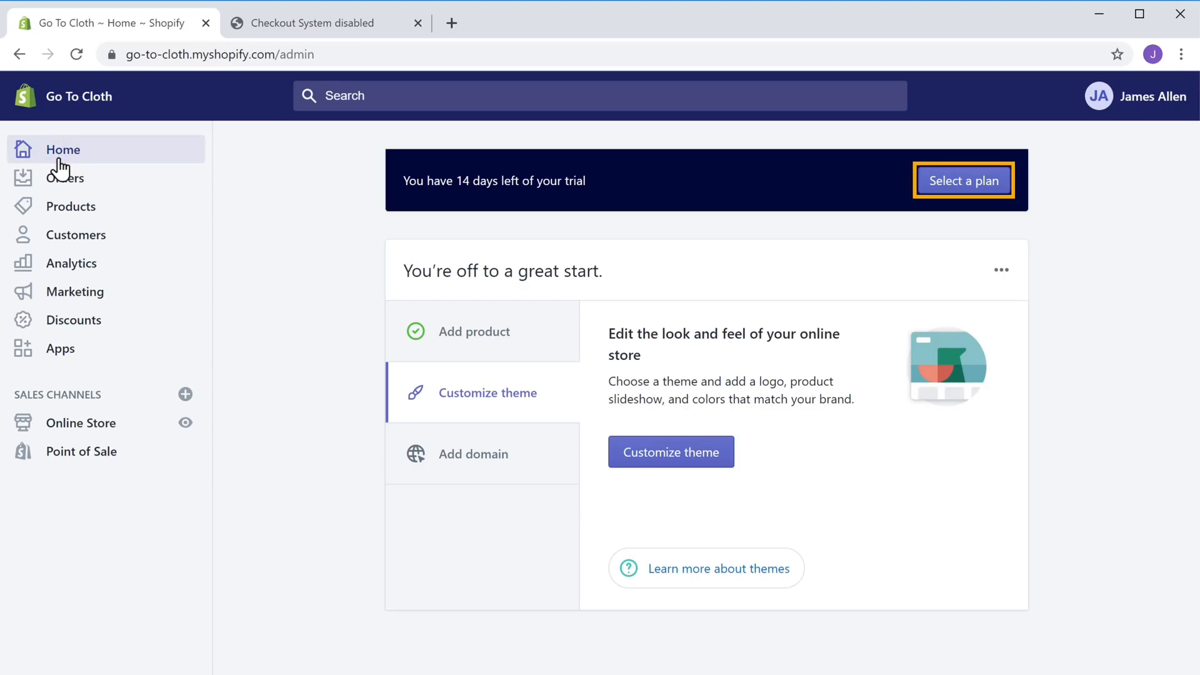
{"action": "left_click", "coordinate": [970, 188]}
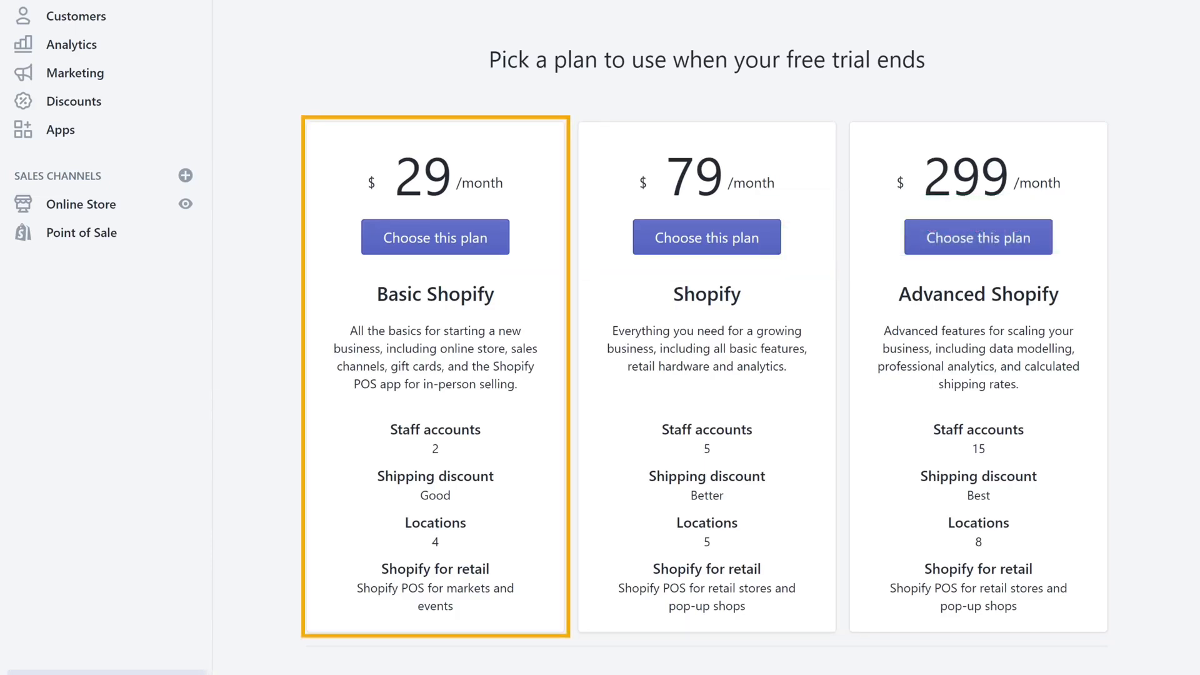
{"action": "left_click", "coordinate": [413, 250]}
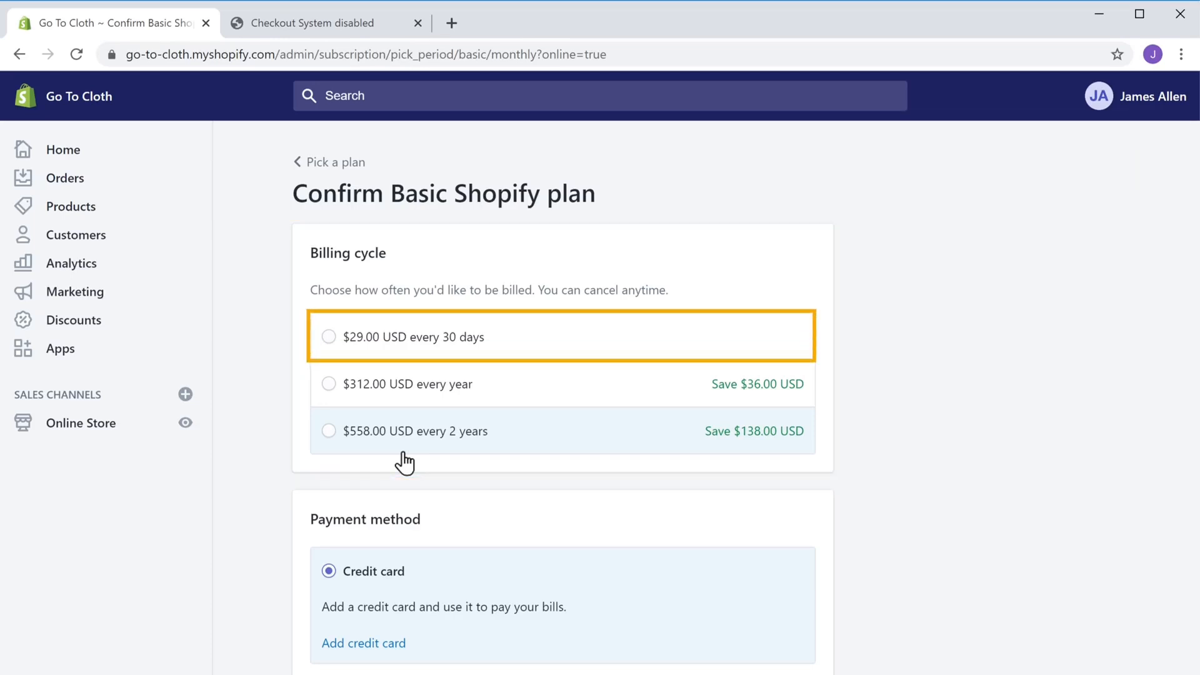
{"action": "left_click", "coordinate": [327, 346]}
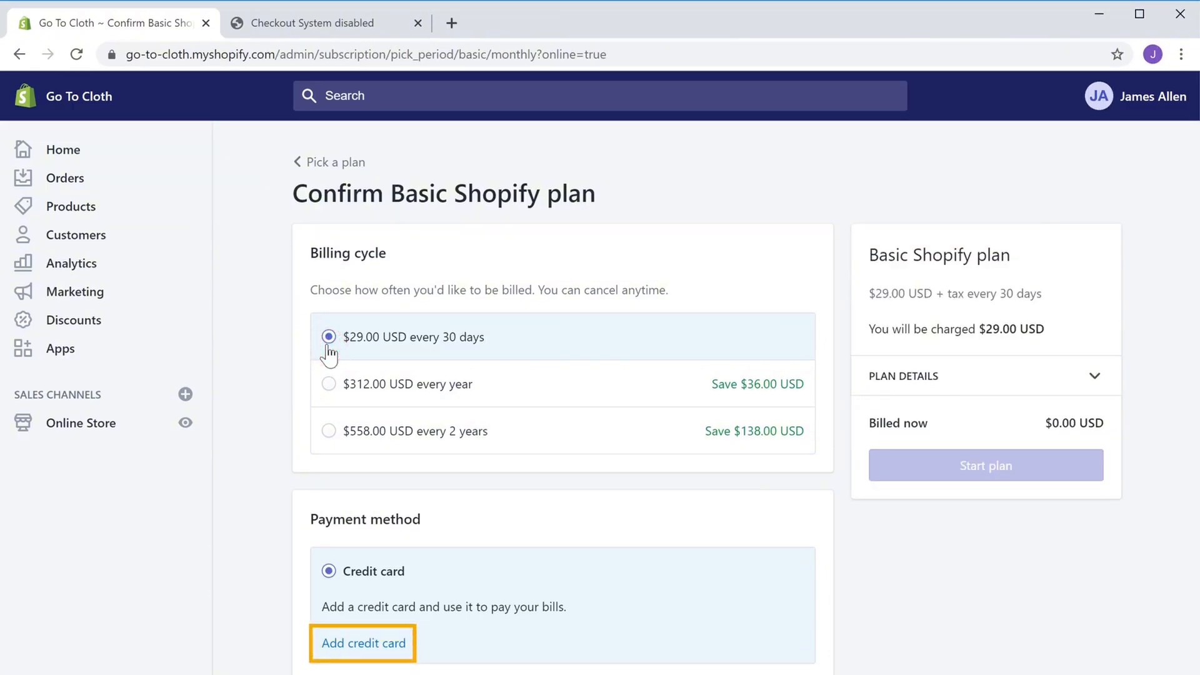
Add a billing credit card with its card number and confirm the plan
{"action": "left_click", "coordinate": [365, 652]}
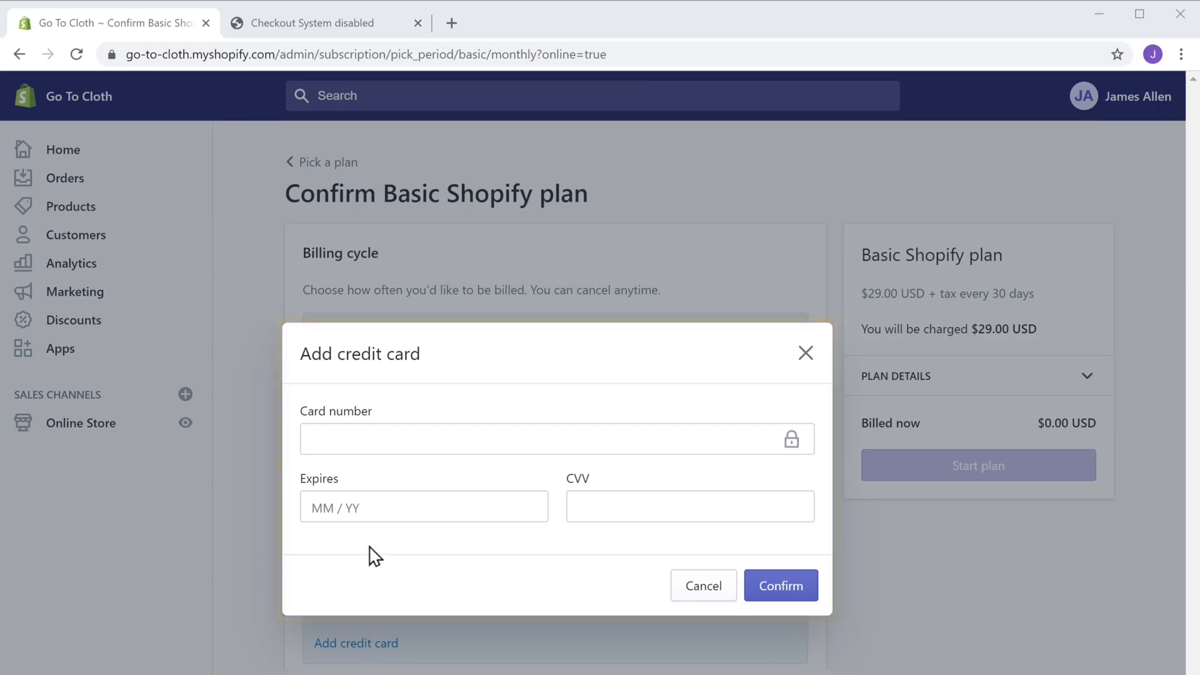
{"action": "left_click", "coordinate": [377, 441]}
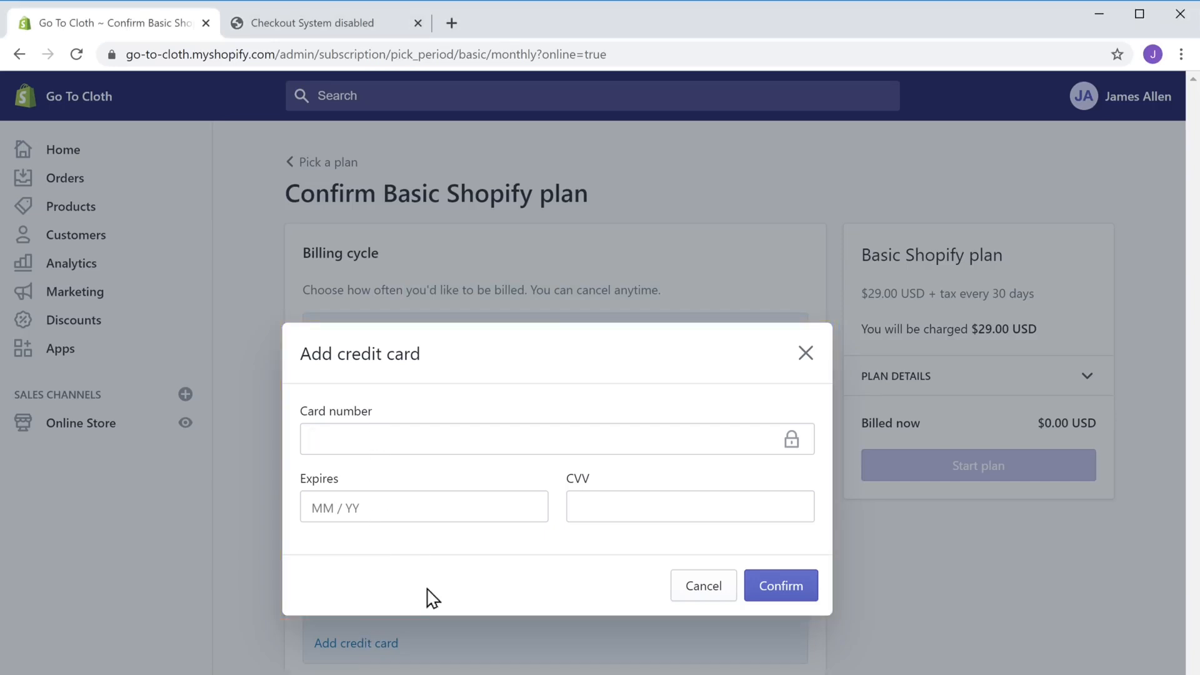
{"action": "type", "text": "????????????????"}
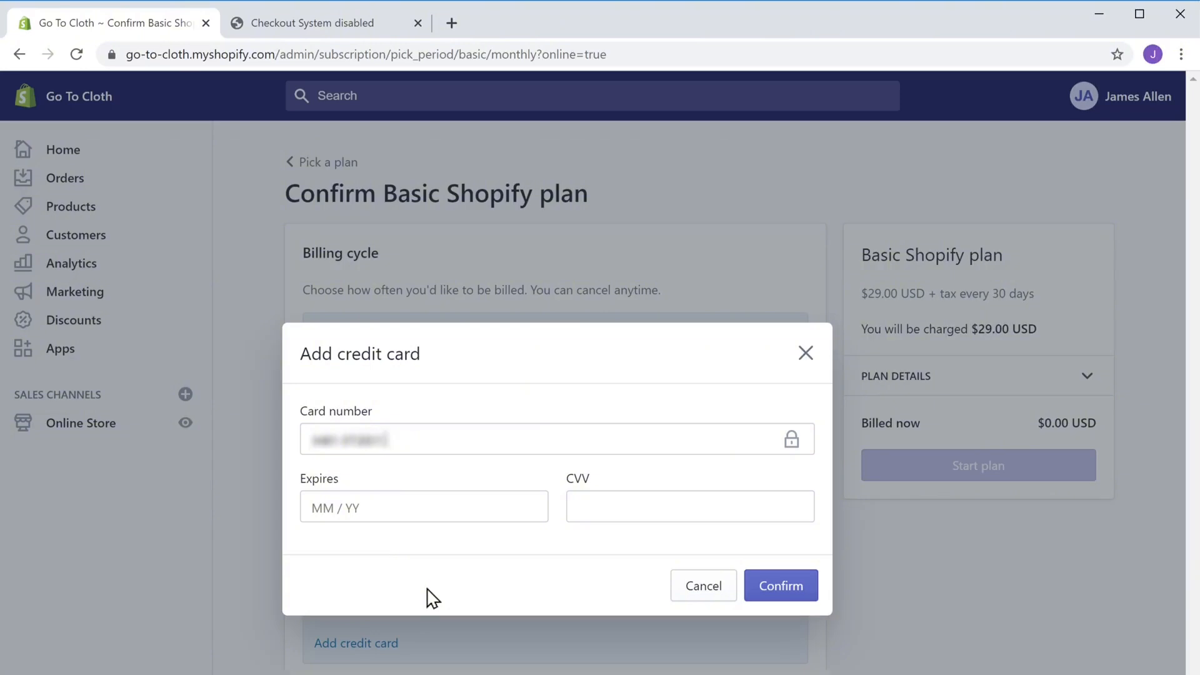
{"action": "type", "text": "?11"}
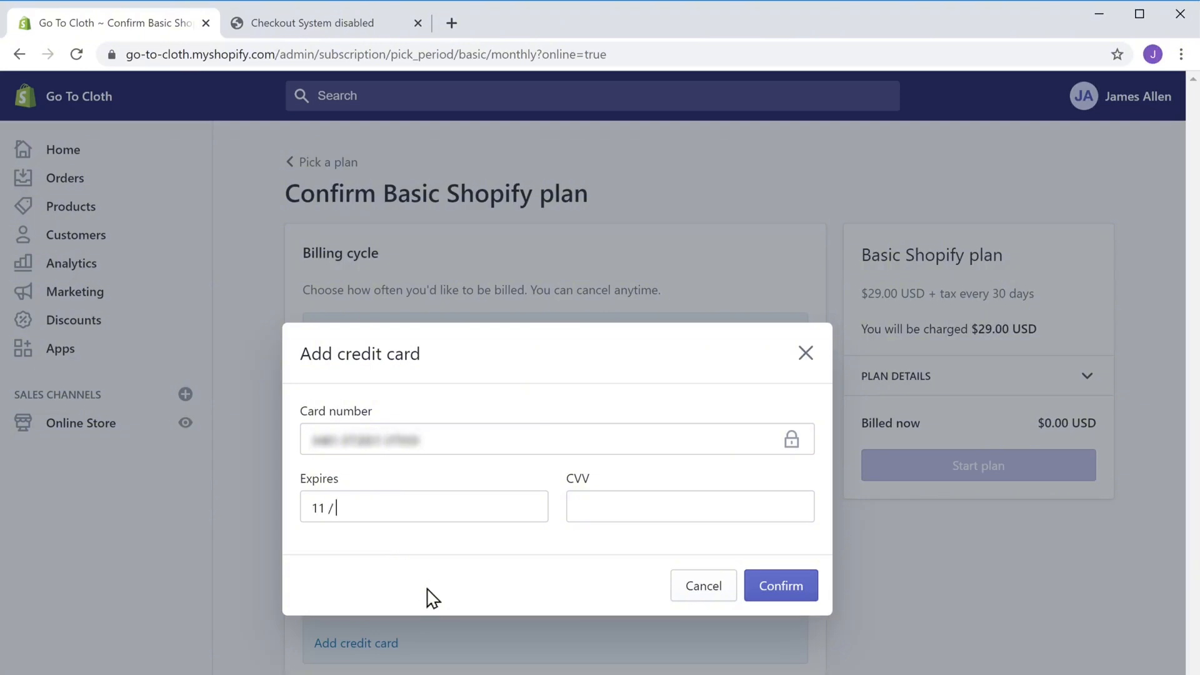
{"action": "type", "text": "24???"}
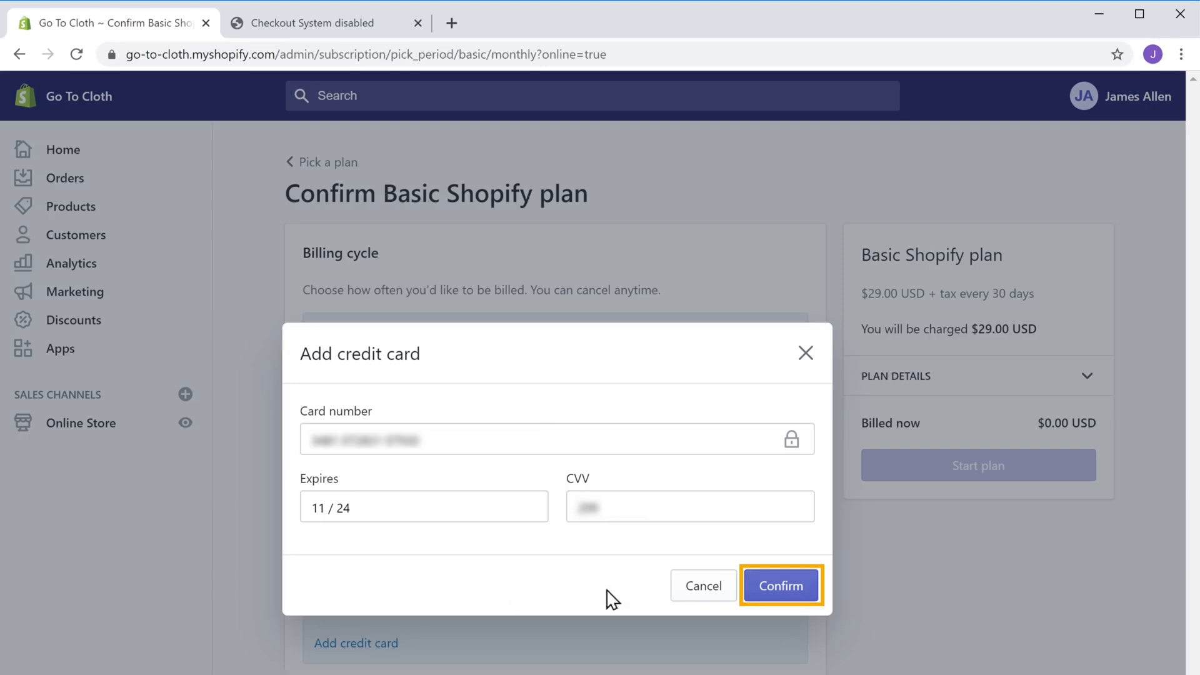
{"action": "left_click", "coordinate": [781, 586]}
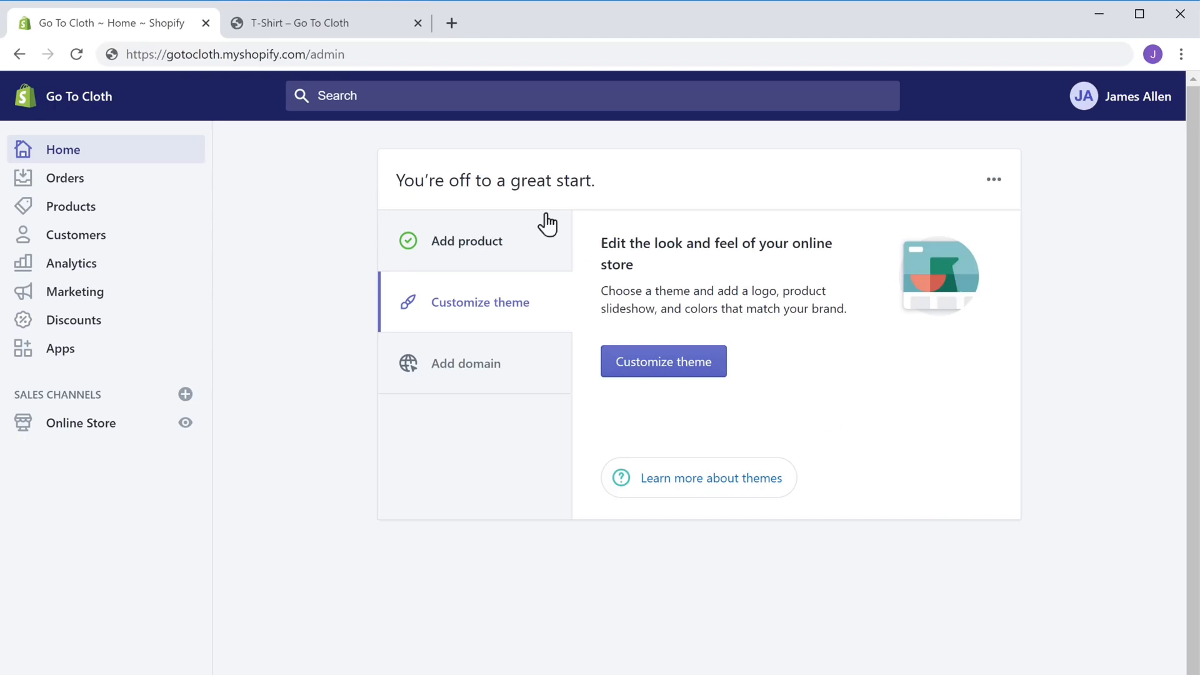
Run a $50.00 T-Shirt test checkout with autofilled customer details to payment, then return to admin
{"action": "left_click", "coordinate": [320, 31]}
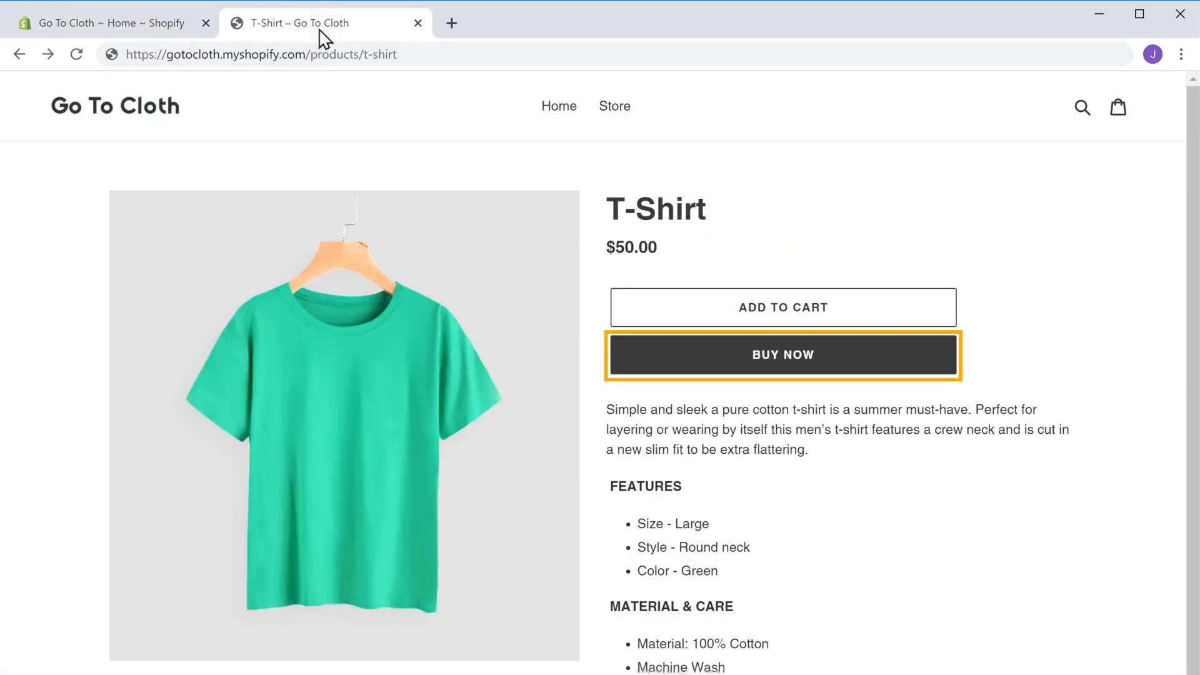
{"action": "left_click", "coordinate": [785, 375]}
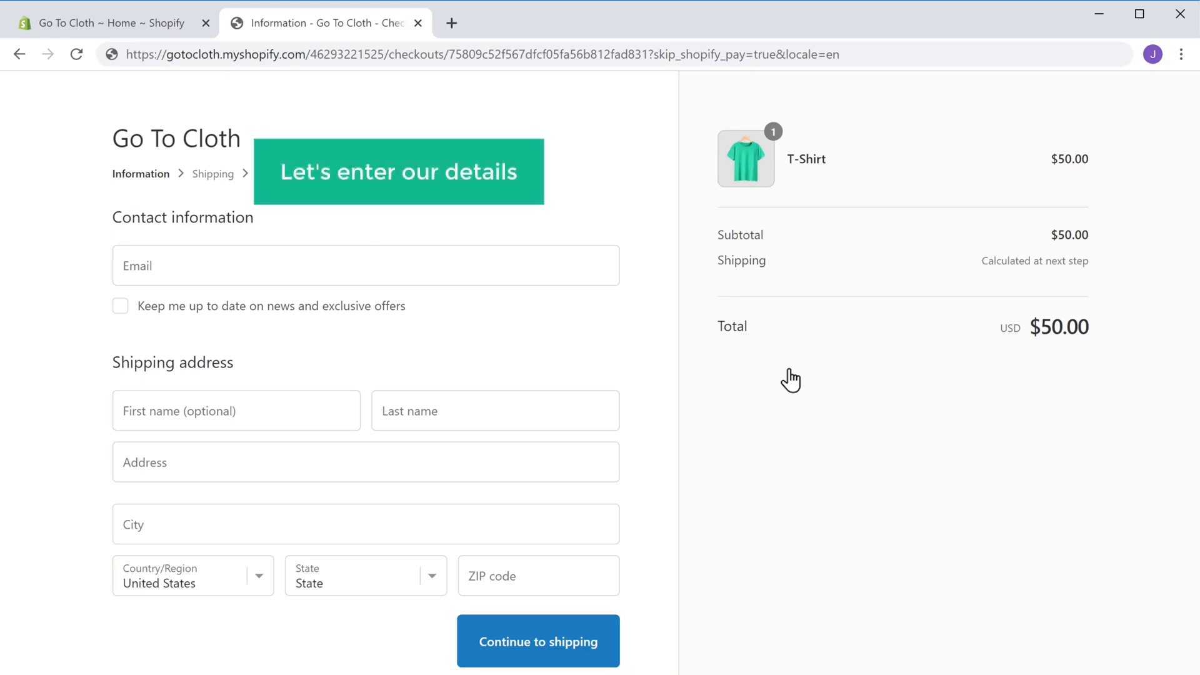
{"action": "left_click", "coordinate": [192, 263]}
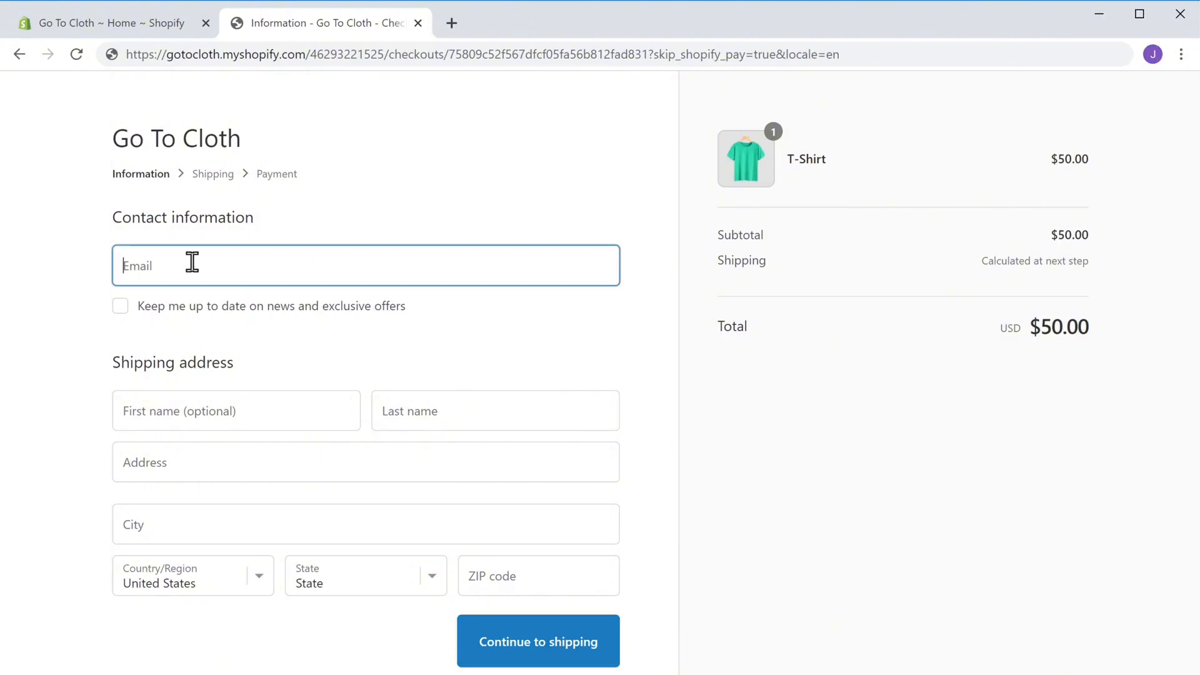
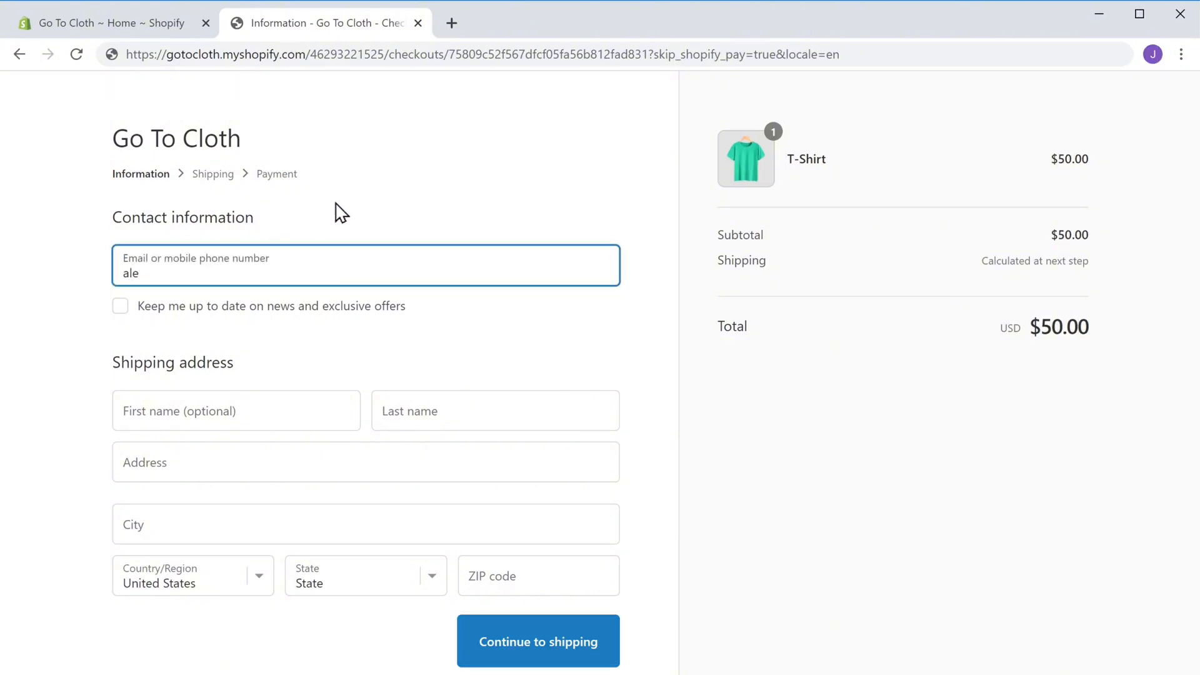
{"action": "key", "text": "Down"}
{"action": "key", "text": "Return"}
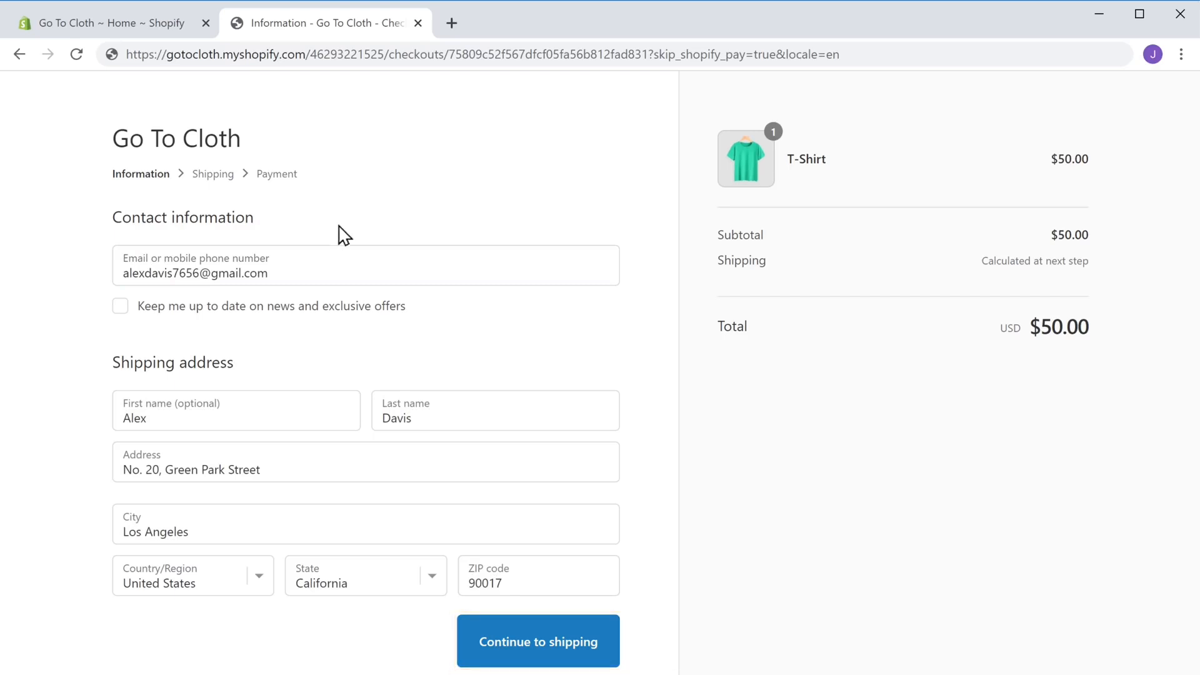
{"action": "left_click", "coordinate": [512, 655]}
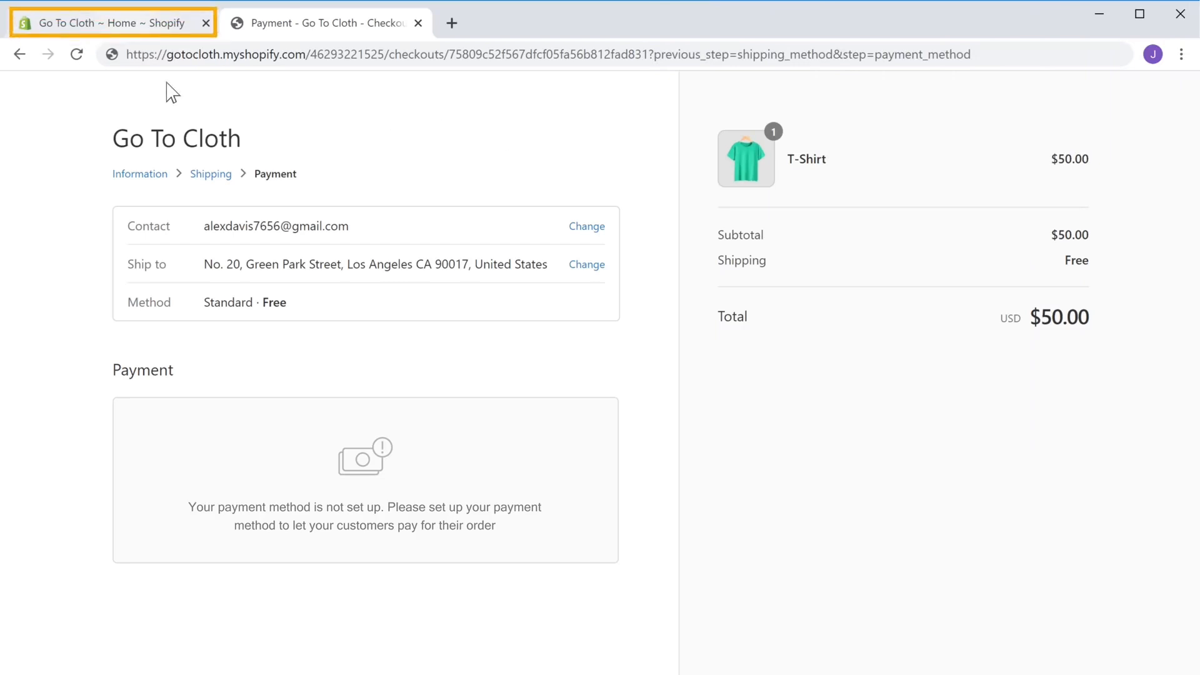
{"action": "left_click", "coordinate": [128, 31]}
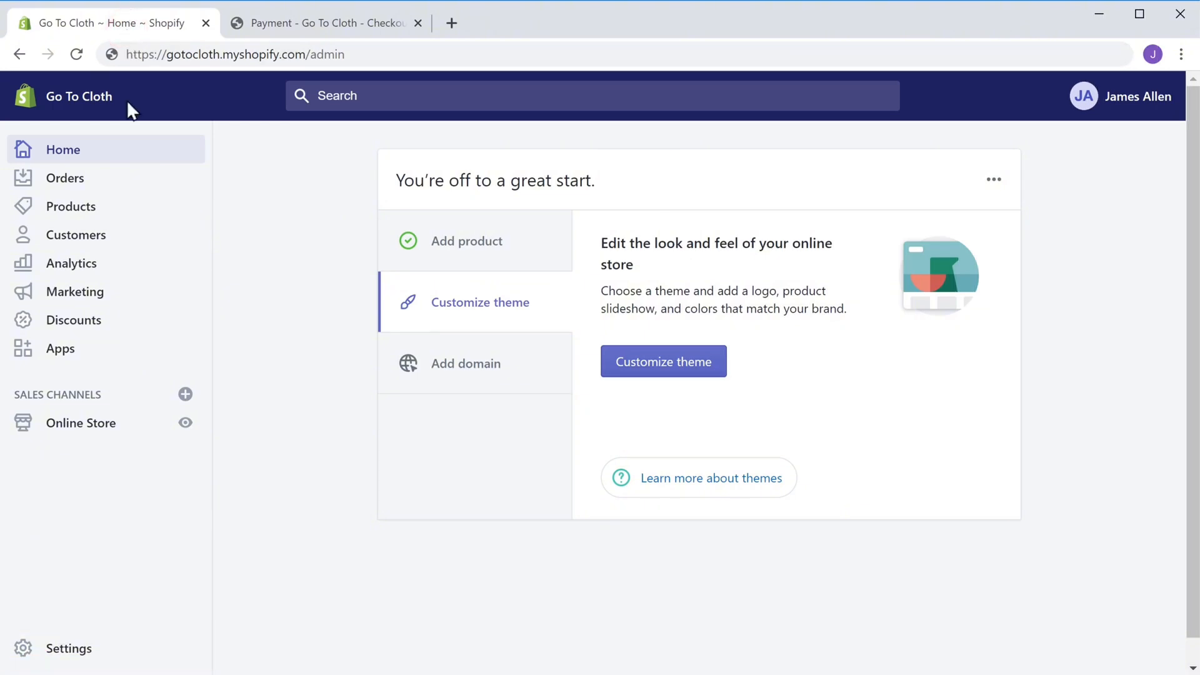
Pick Stripe from the third-party providers under Settings > Payments to reach its connect form
{"action": "left_click", "coordinate": [60, 655]}
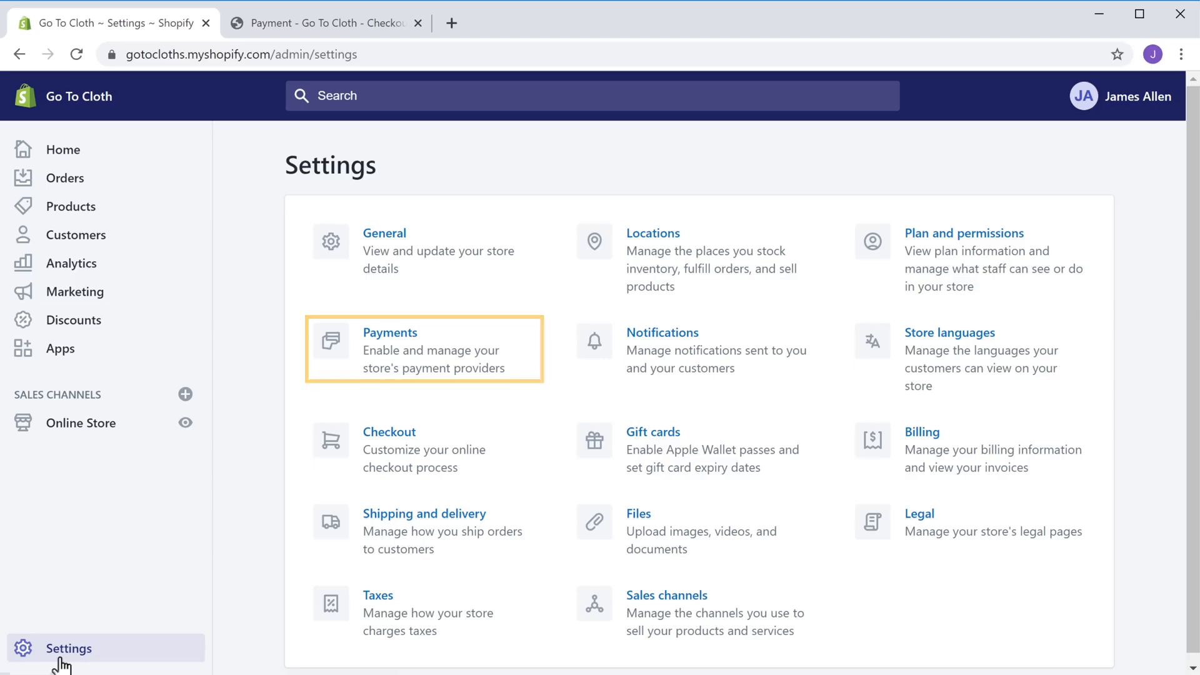
{"action": "left_click", "coordinate": [389, 350]}
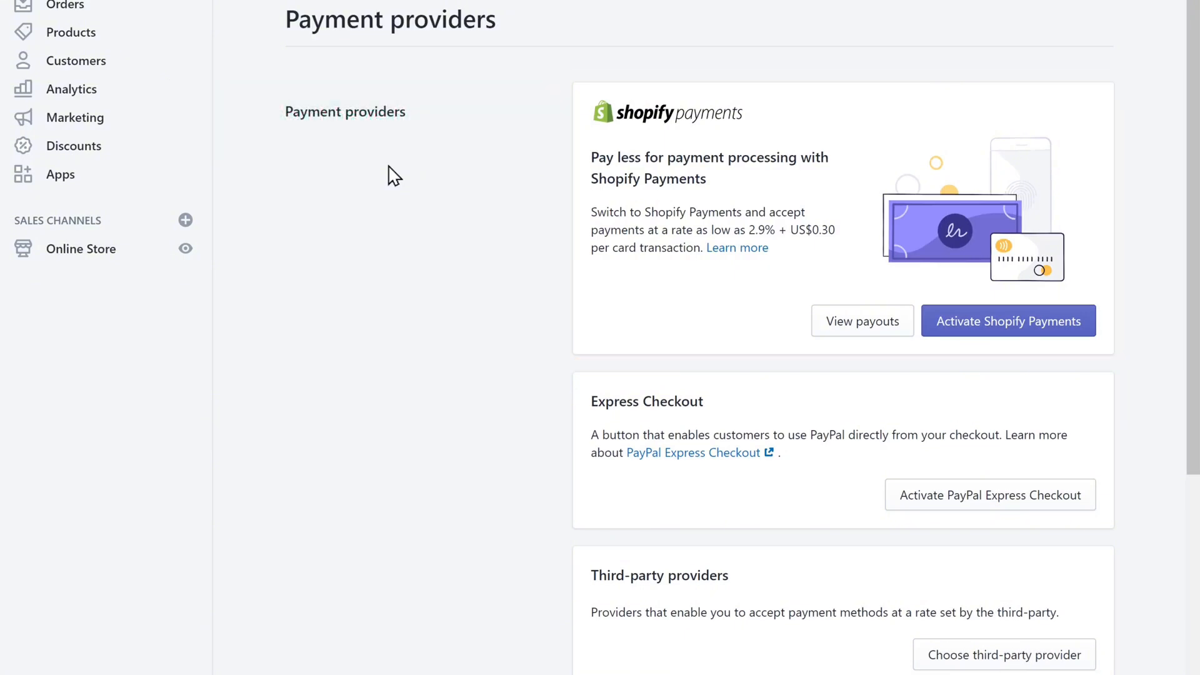
{"action": "scroll", "coordinate": [394, 175], "scroll_direction": "down", "scroll_amount": 5}
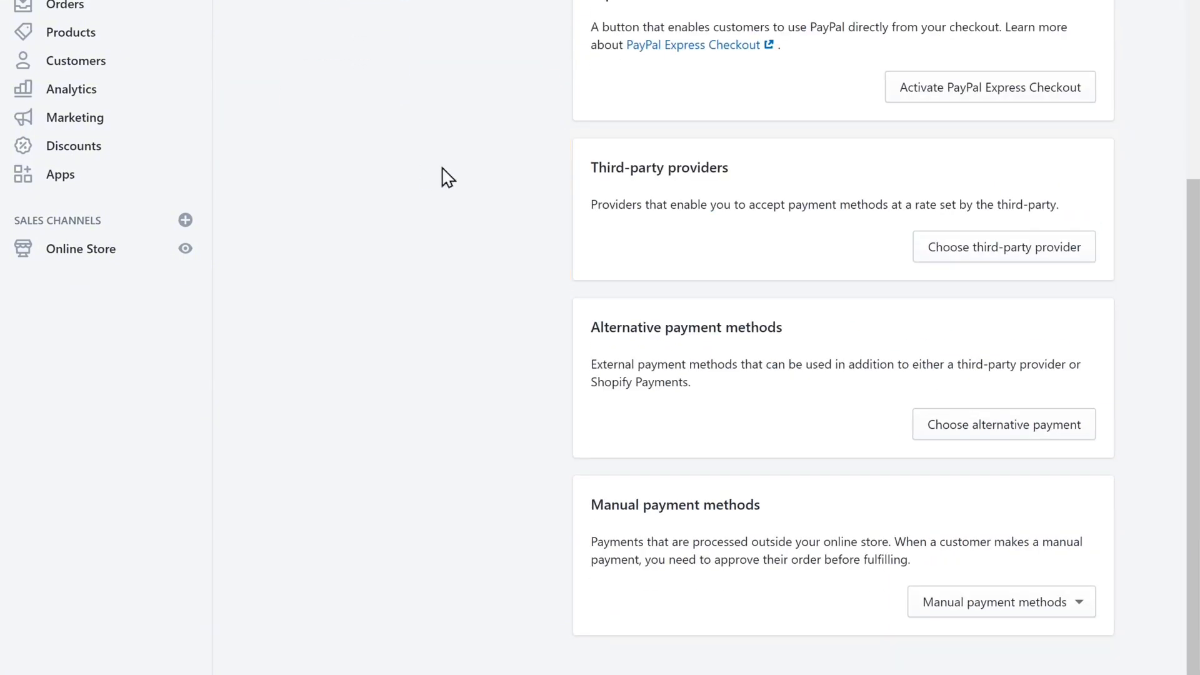
{"action": "left_click", "coordinate": [986, 261]}
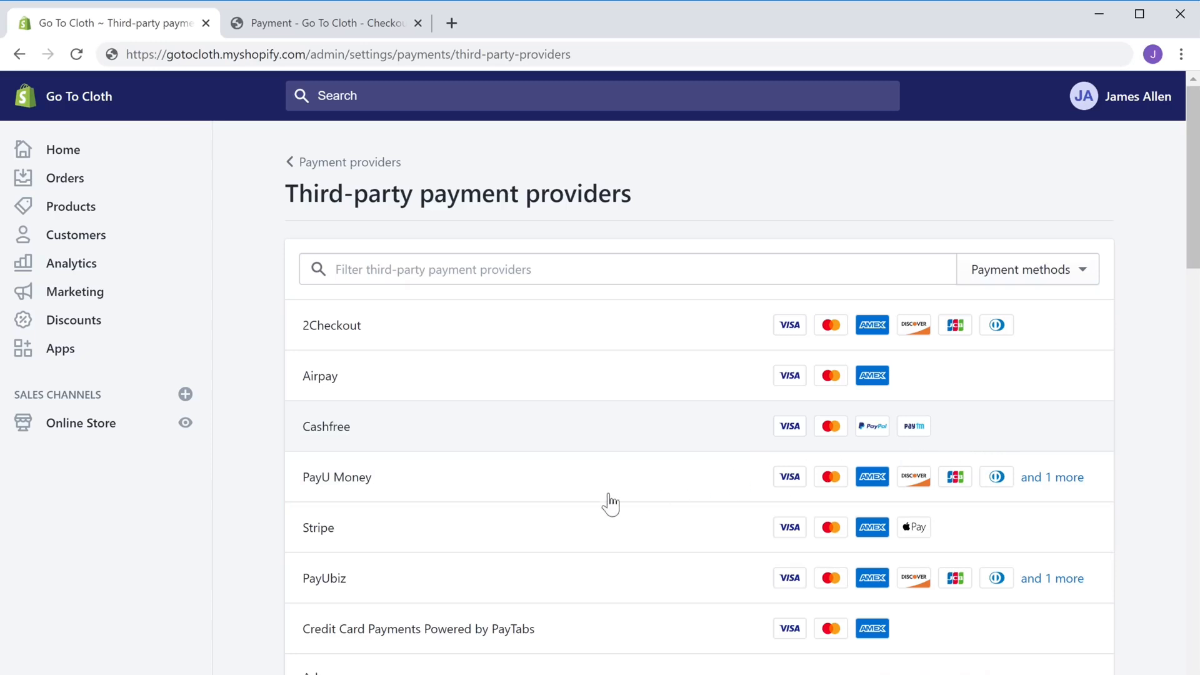
{"action": "left_click", "coordinate": [319, 549]}
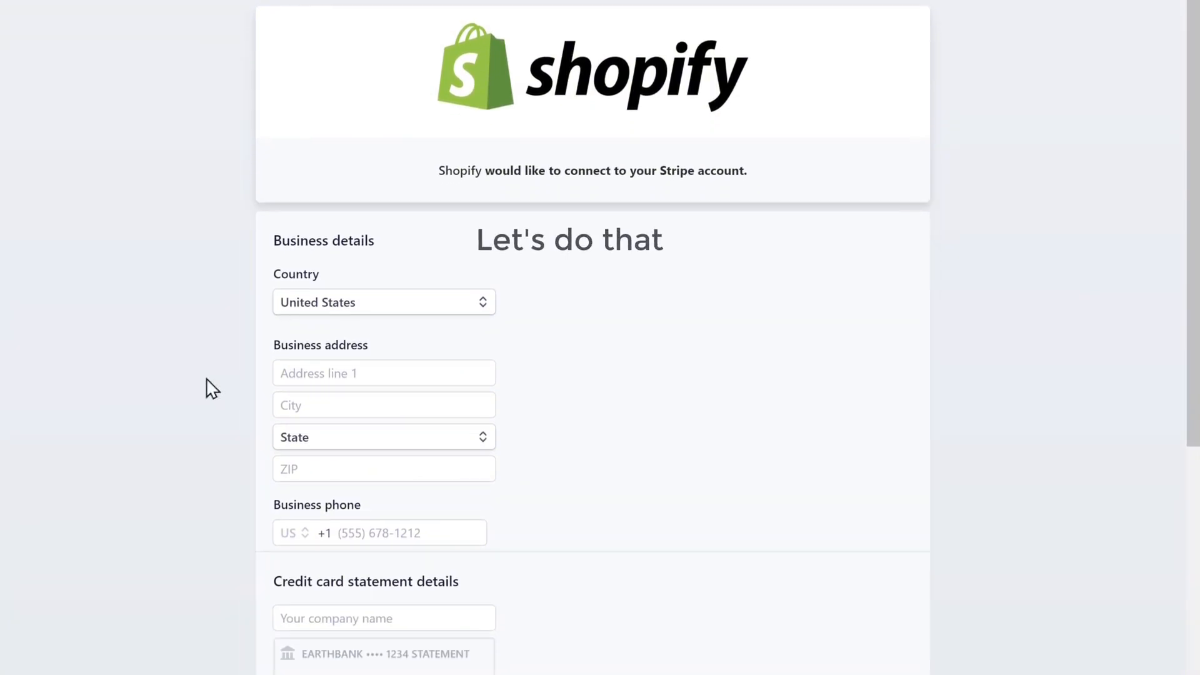
Enter the business address and 'Go To Cloth' as the statement company name in Stripe's form
{"action": "left_click", "coordinate": [368, 373]}
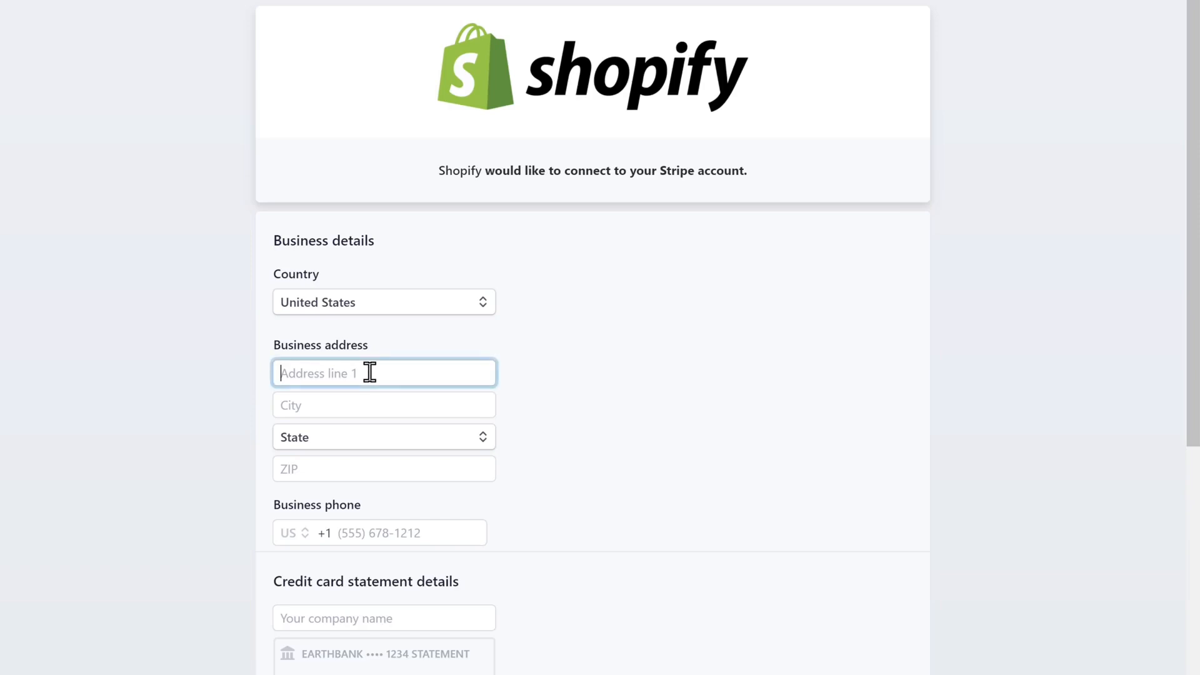
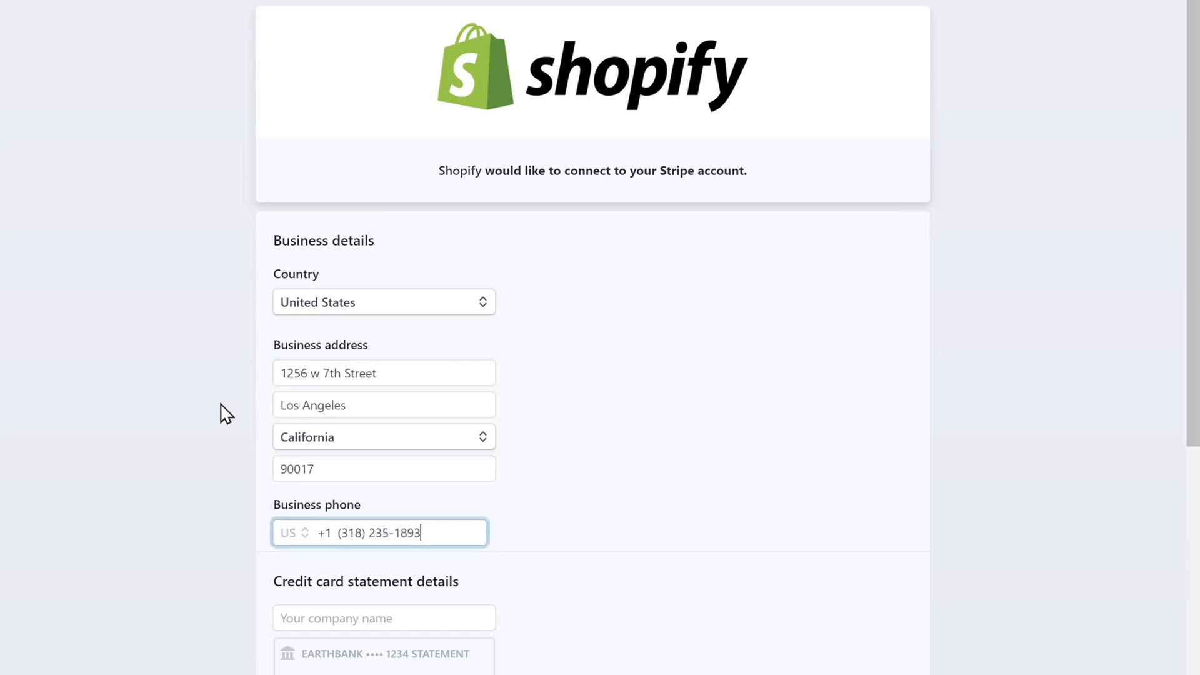
{"action": "left_click", "coordinate": [226, 413]}
{"action": "scroll", "coordinate": [227, 414], "scroll_direction": "down", "scroll_amount": 9}
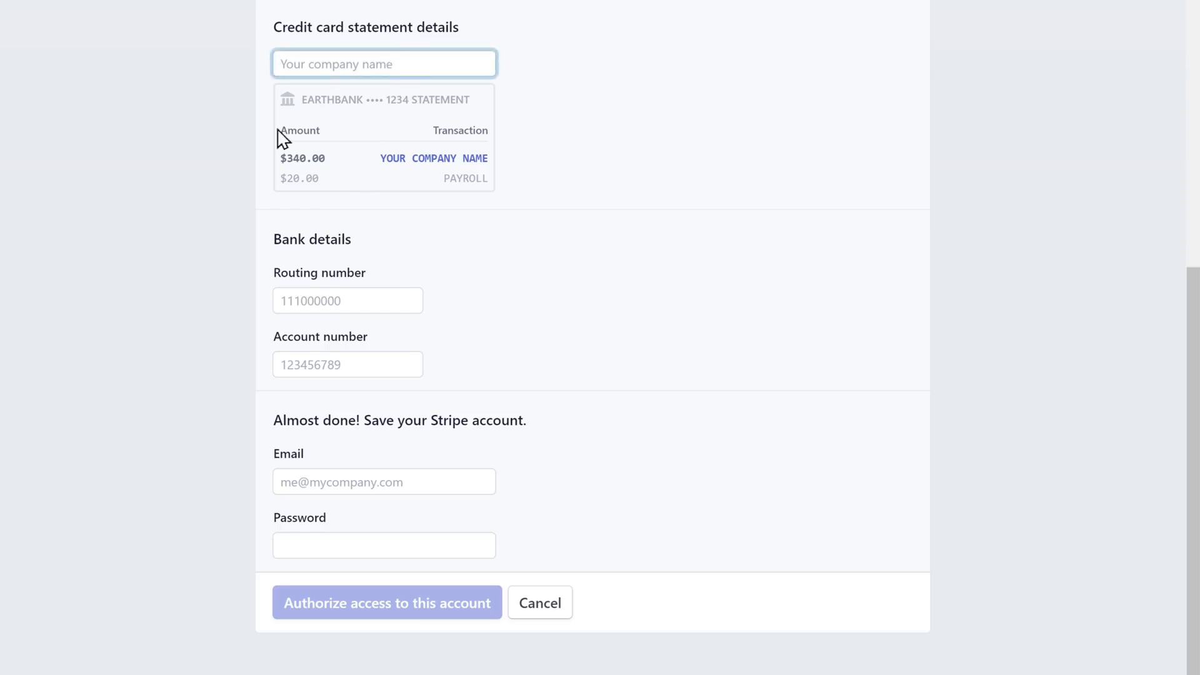
{"action": "type", "text": "Go To Cloth"}
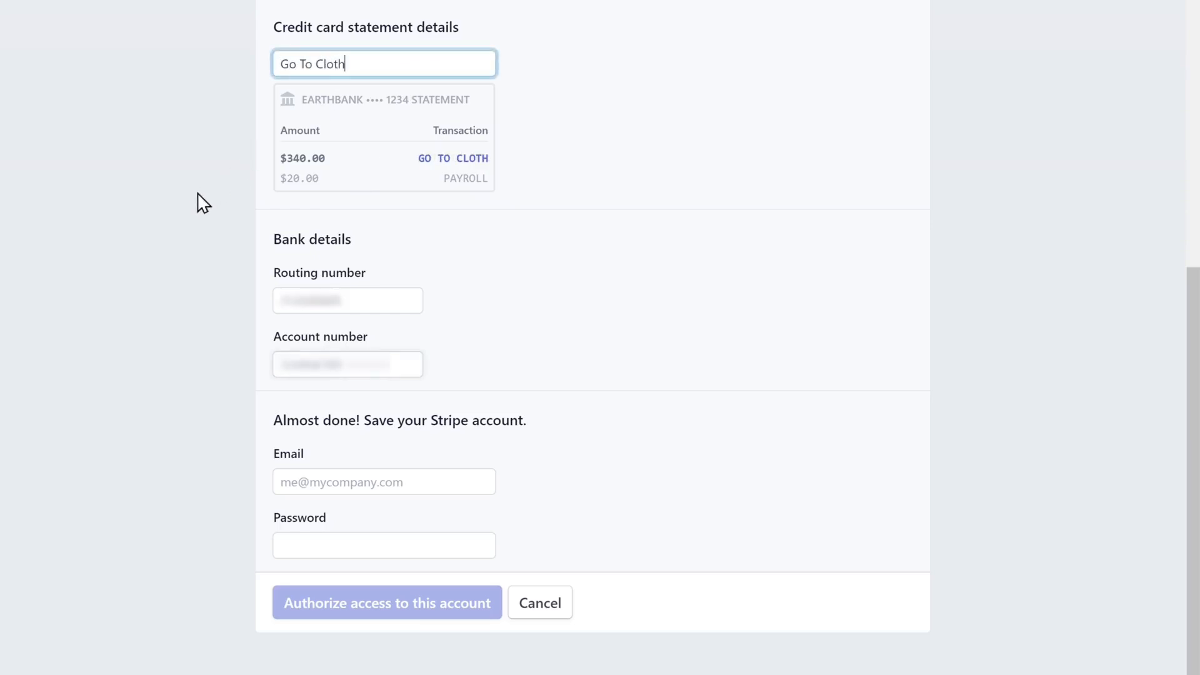
Fill in the bank details and the Stripe account e-mail and password, then authorize Shopify's access
{"action": "key", "text": "Tab"}
{"action": "key", "text": "Tab"}
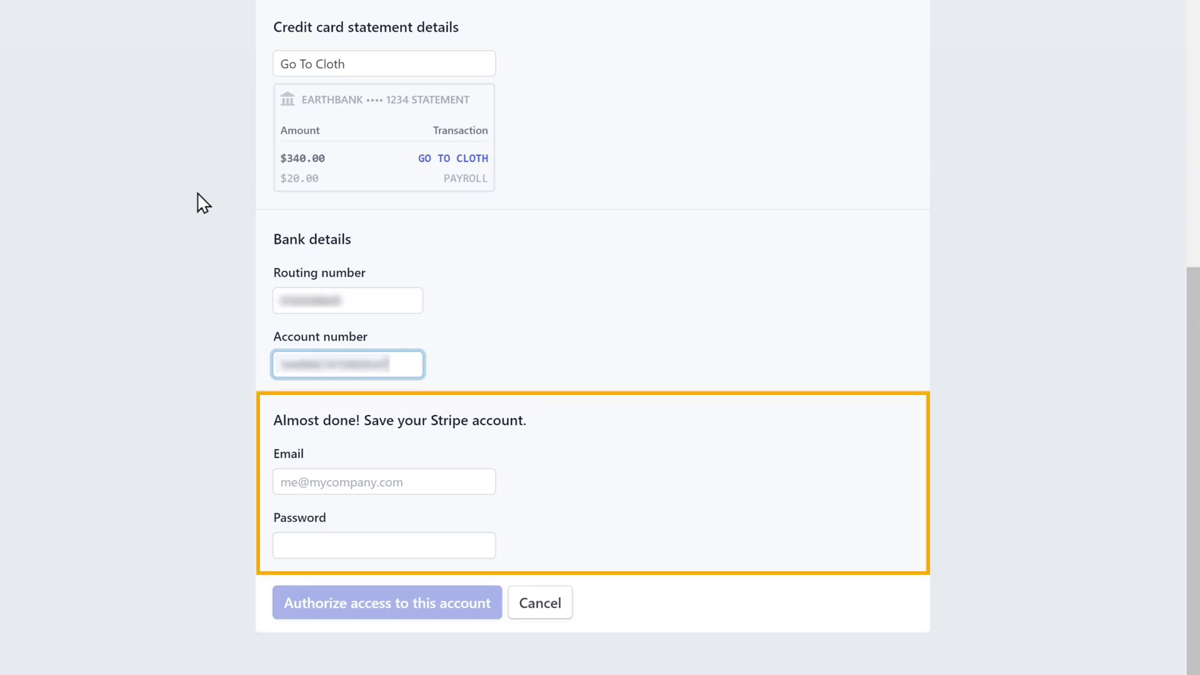
{"action": "key", "text": "Tab"}
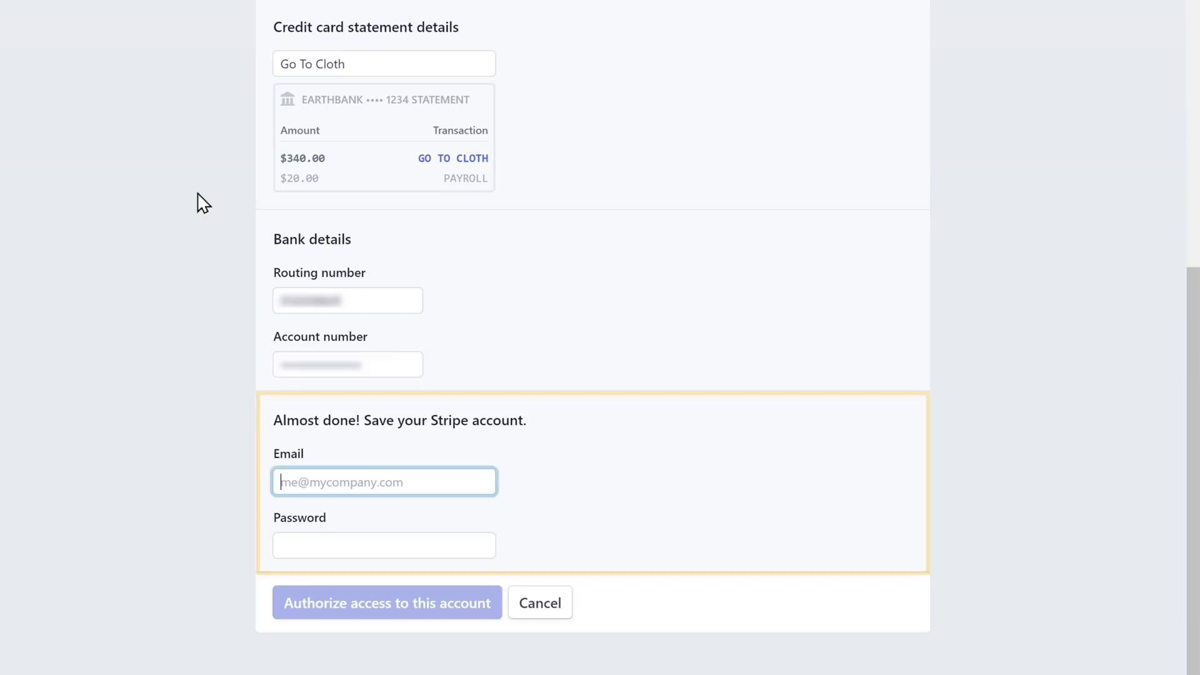
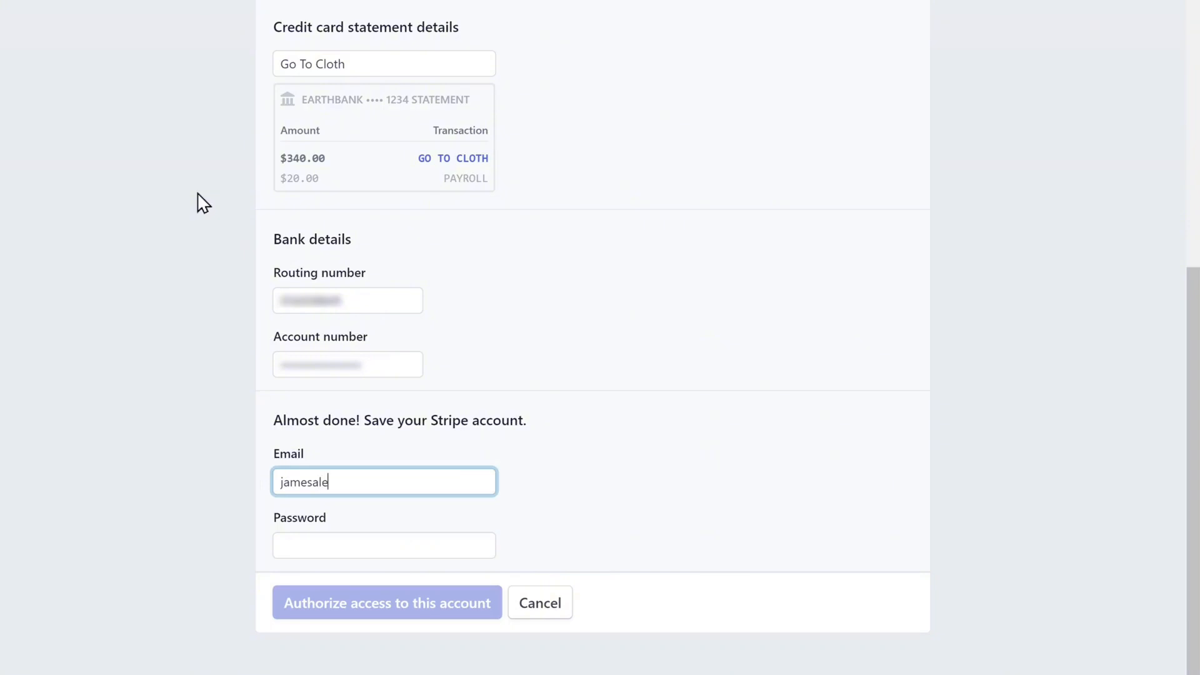
{"action": "key", "text": "Tab"}
{"action": "type", "text": "••"}
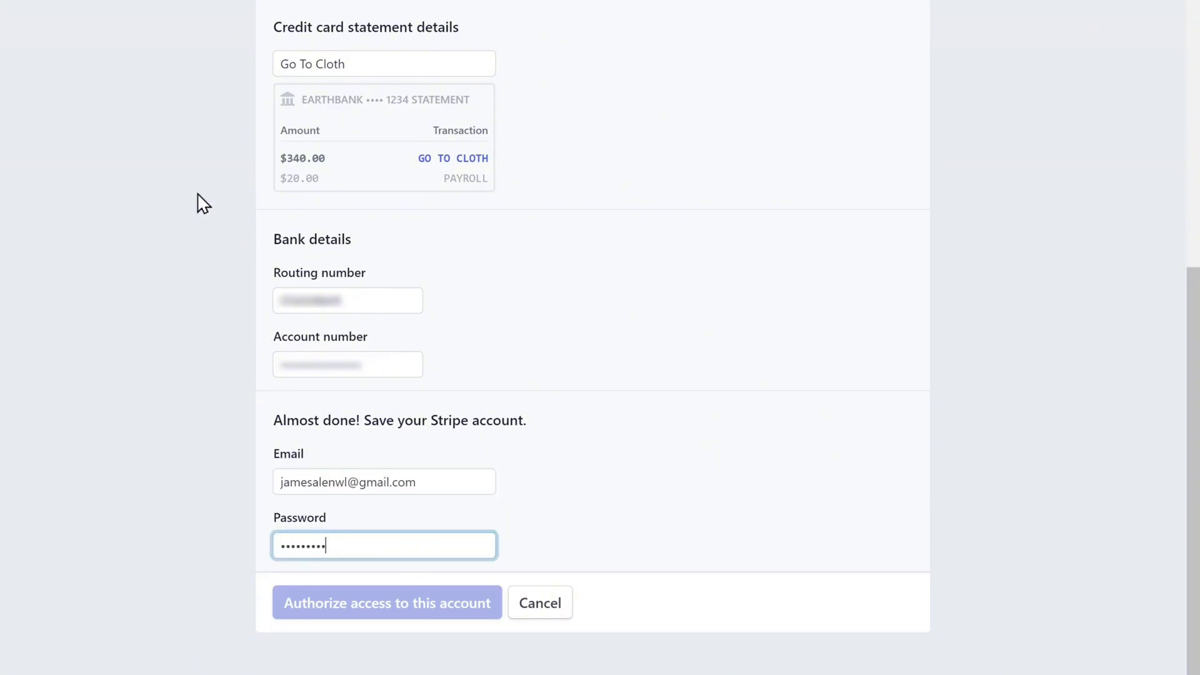
{"action": "type", "text": "•••••••••••••"}
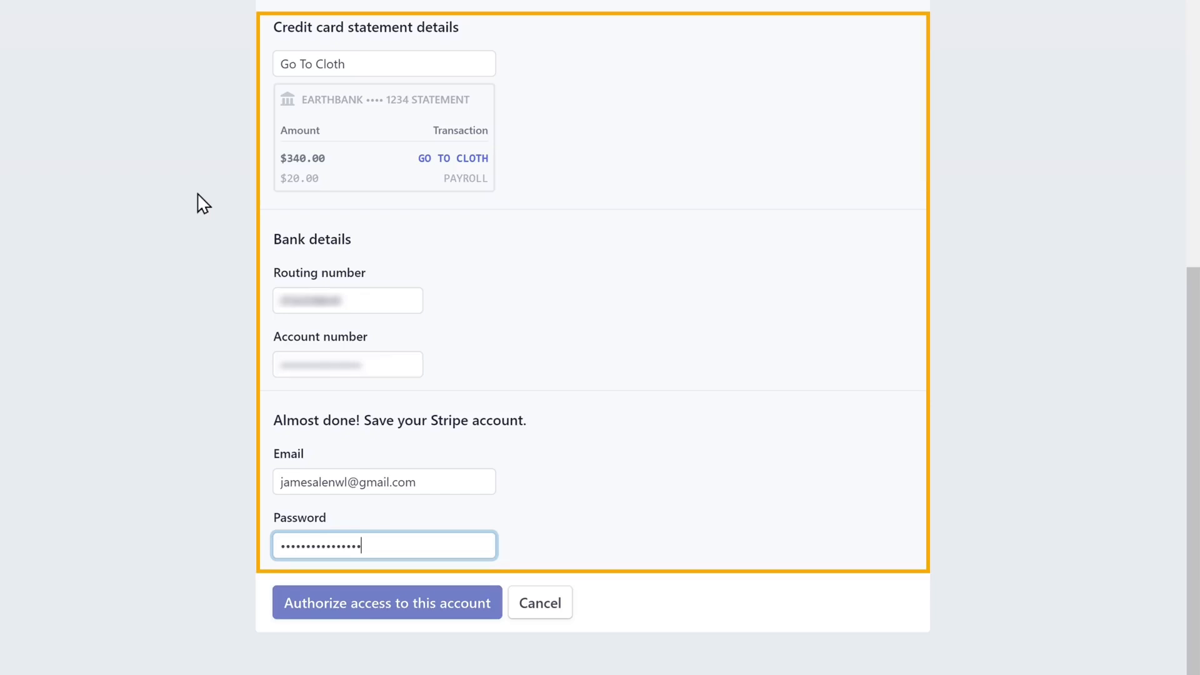
{"action": "left_click", "coordinate": [197, 194]}
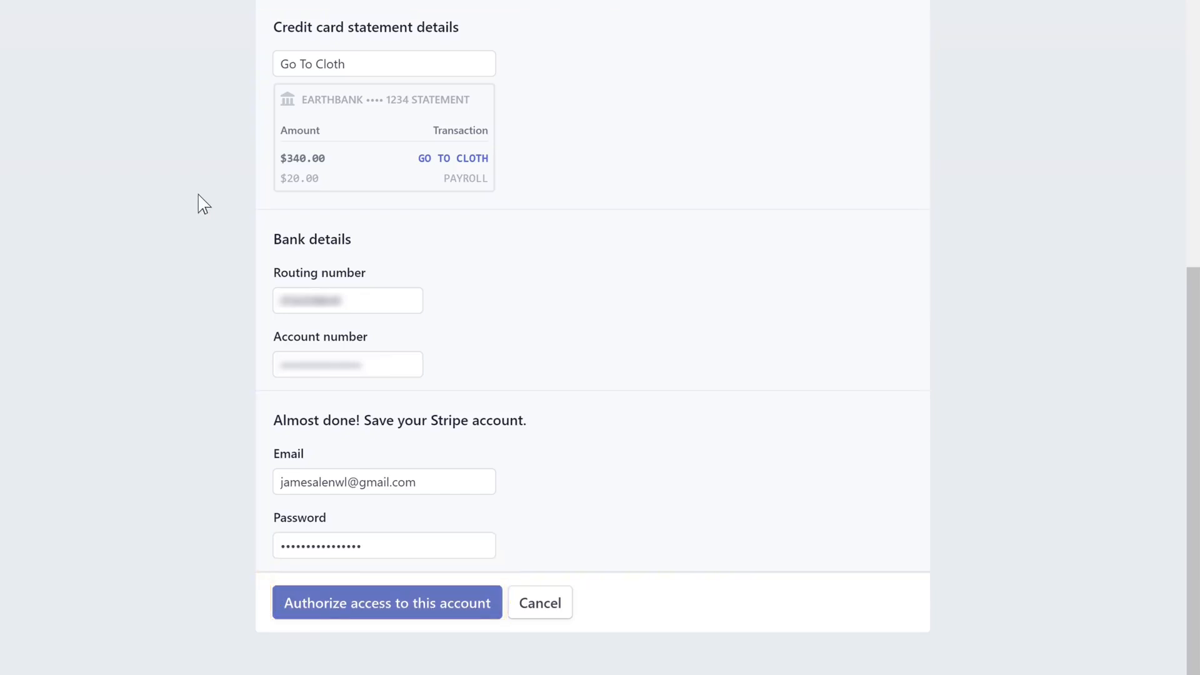
{"action": "left_click", "coordinate": [372, 612]}
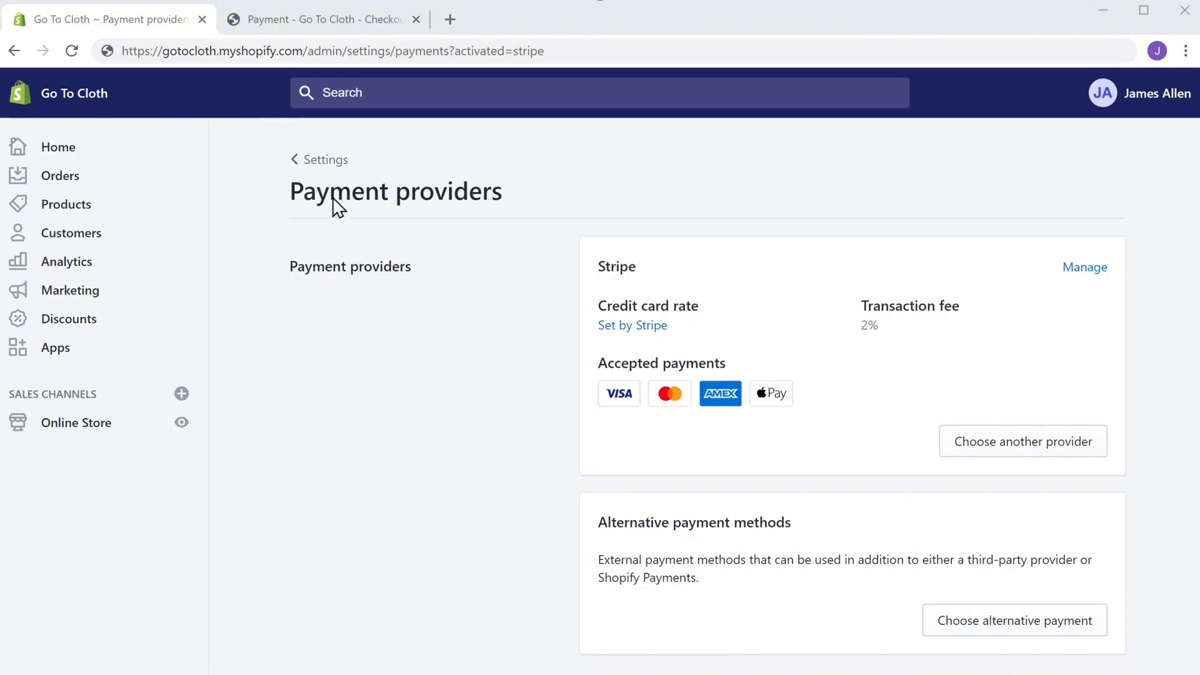
Reload the 'Payment - Go To Cloth - Checkout' tab so the credit card form appears
{"action": "left_click", "coordinate": [321, 30]}
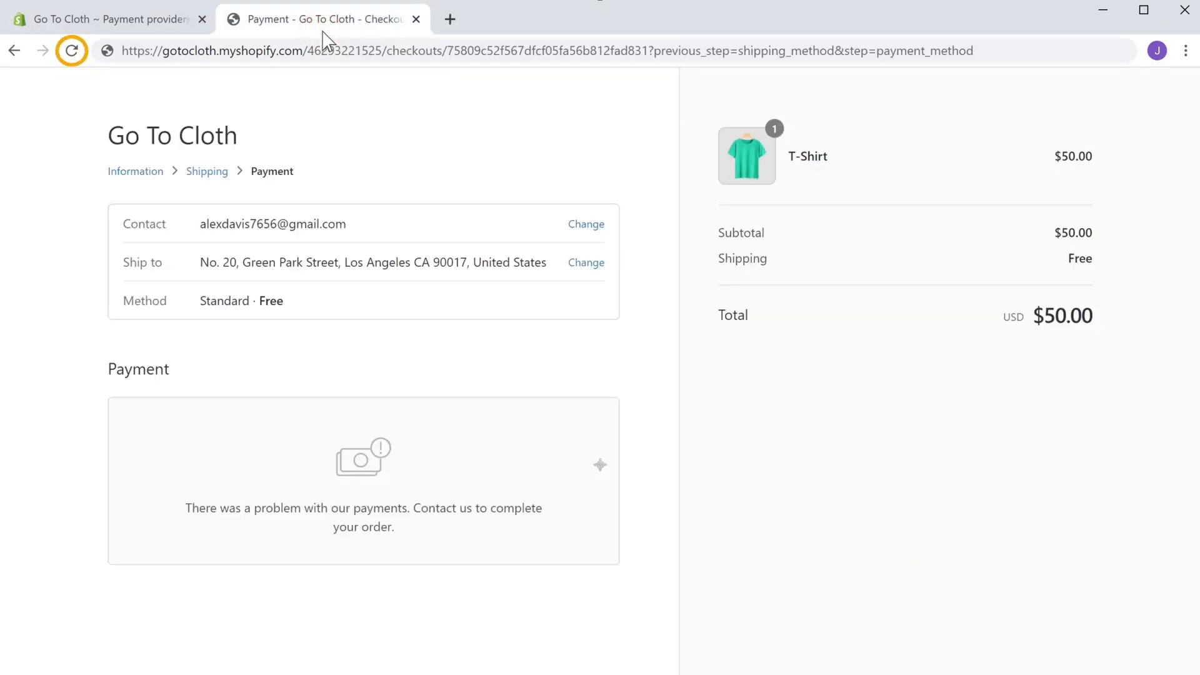
{"action": "left_click", "coordinate": [72, 60]}
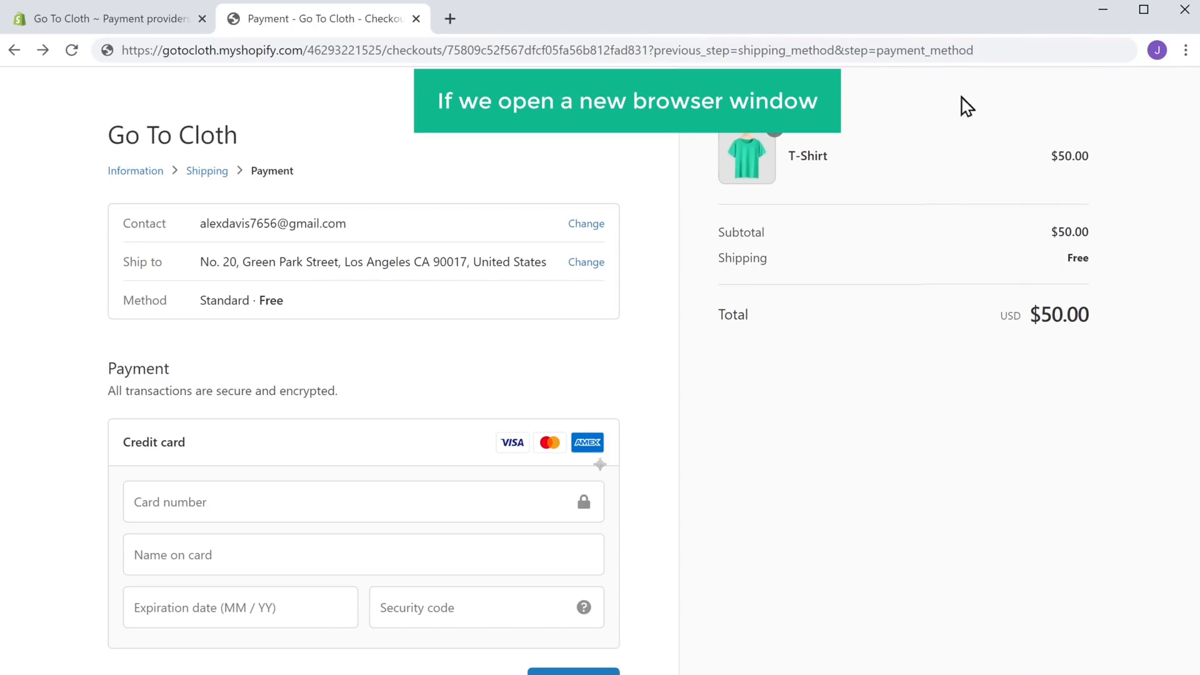
Load gotocloth.myshopify.com in a new Chrome window, then go back to the Payment providers admin
{"action": "left_click", "coordinate": [1185, 55]}
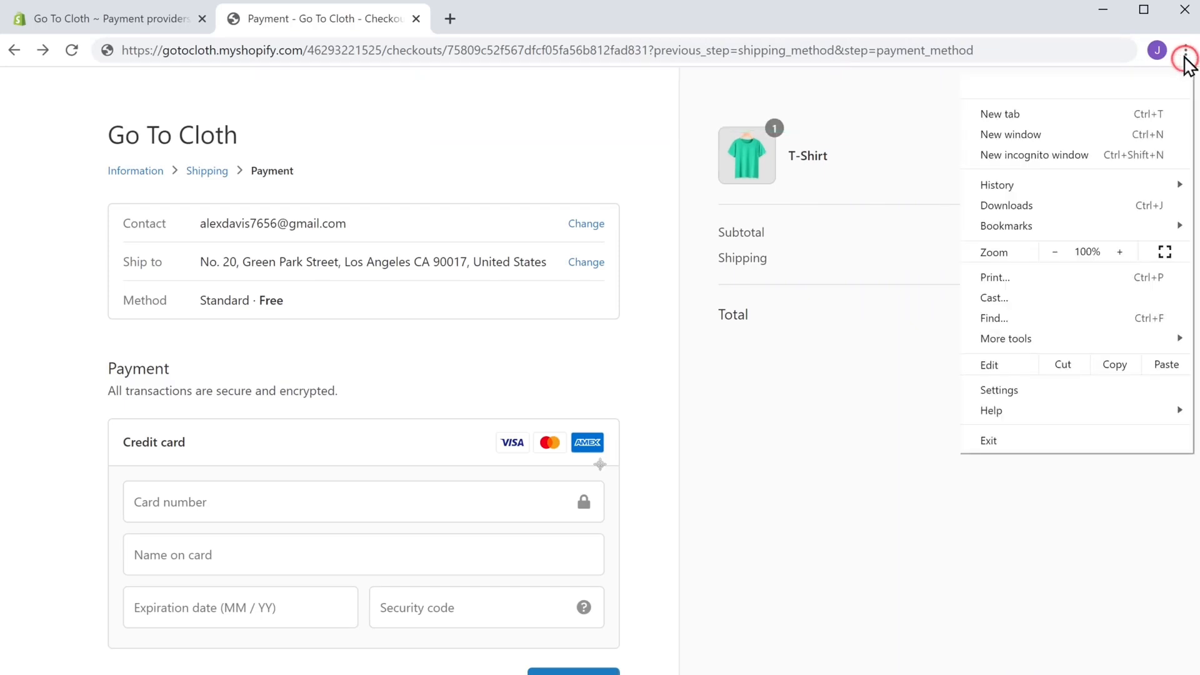
{"action": "left_click", "coordinate": [1061, 137]}
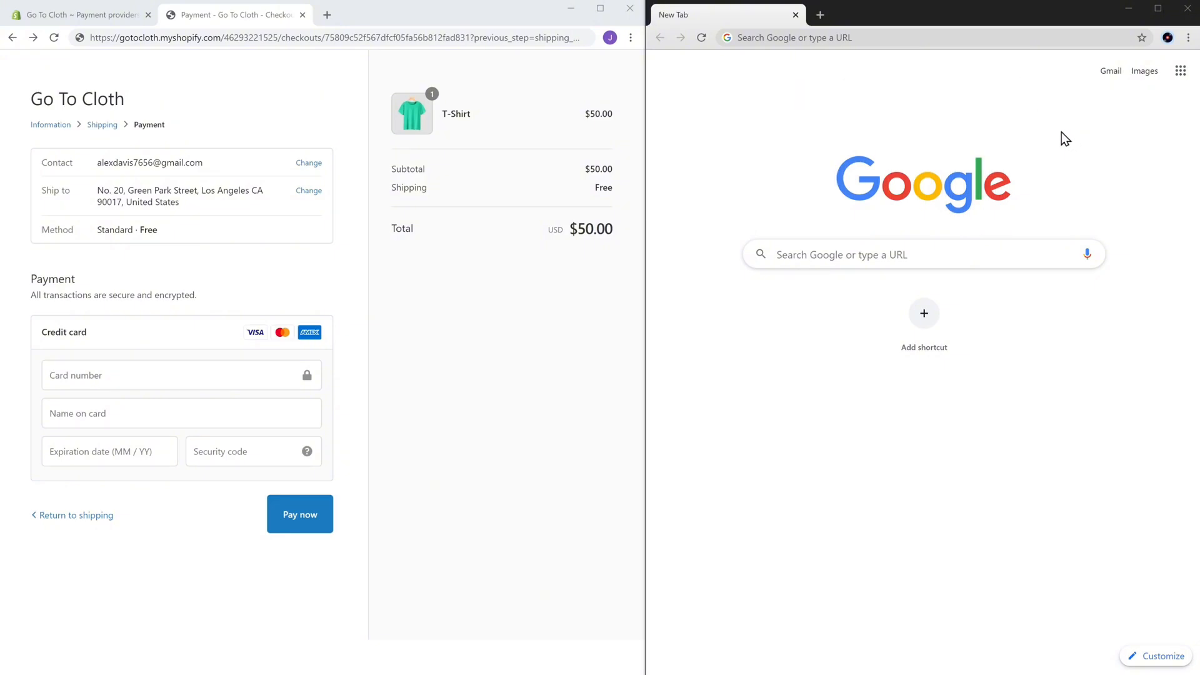
{"action": "left_click", "coordinate": [864, 37]}
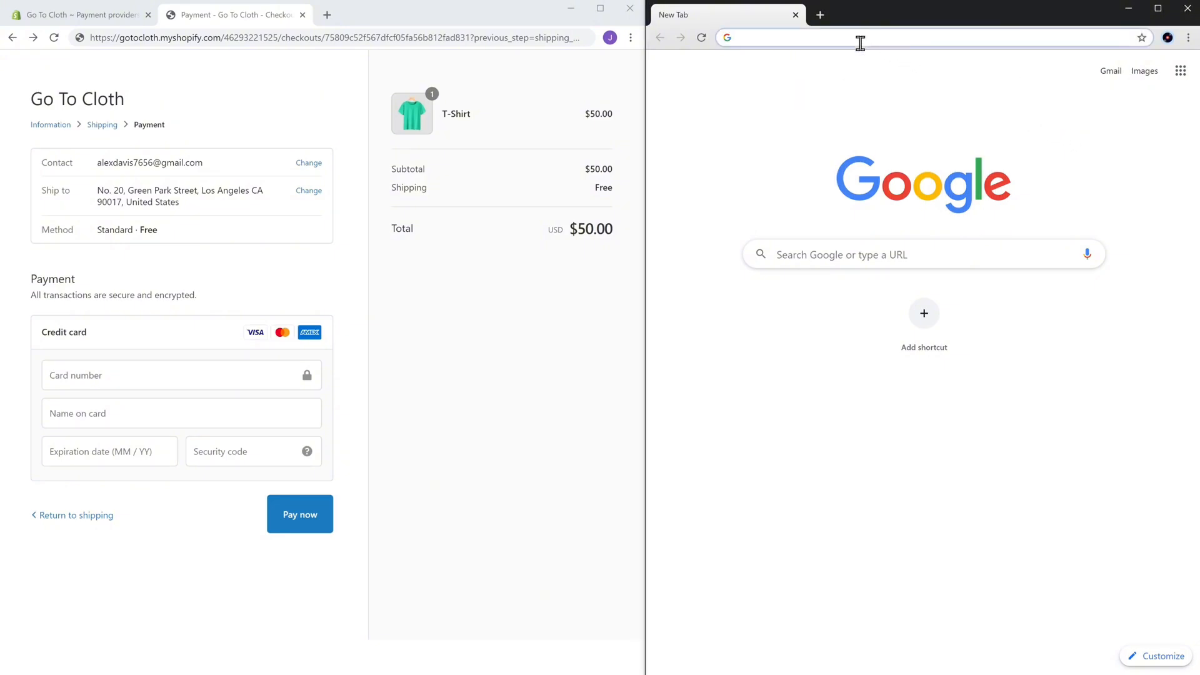
{"action": "type", "text": "gotocloth.myshopi"}
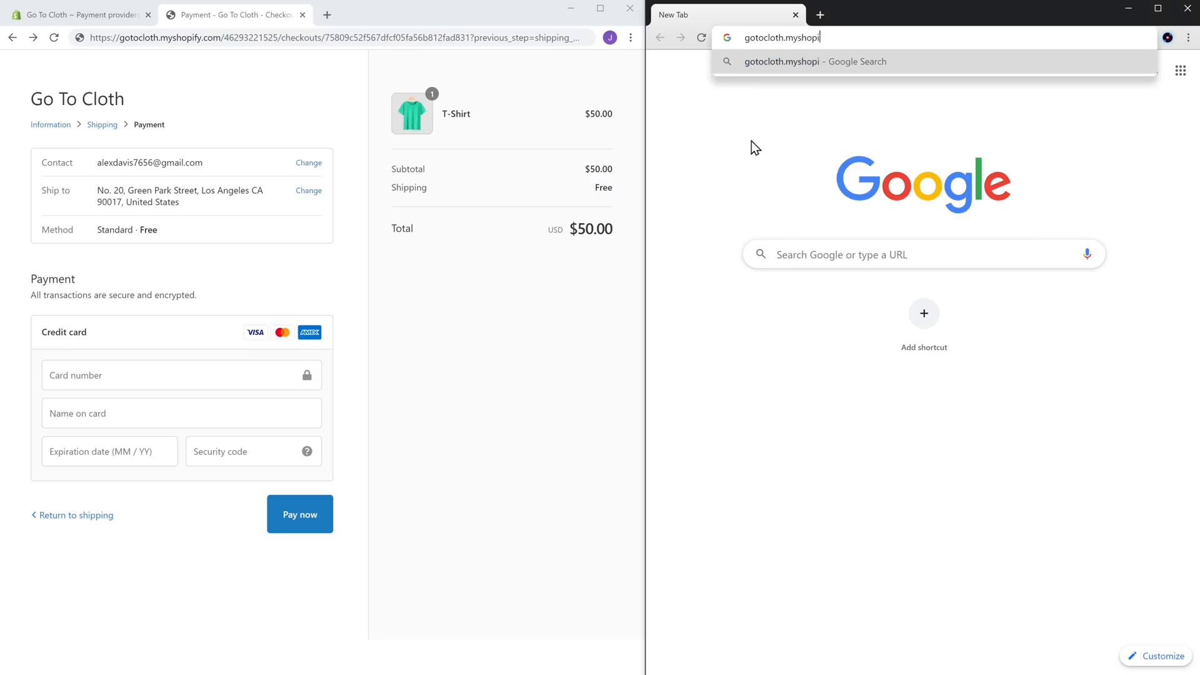
{"action": "type", "text": "fy.com"}
{"action": "key", "text": "Return"}
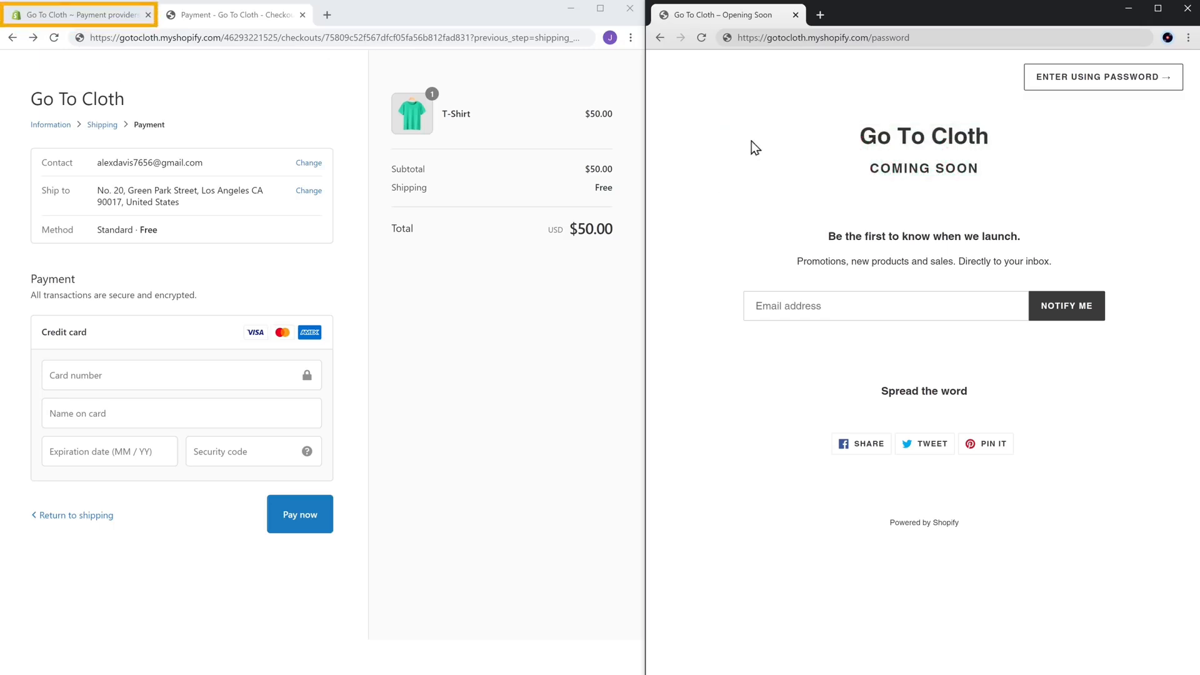
{"action": "left_click", "coordinate": [56, 19]}
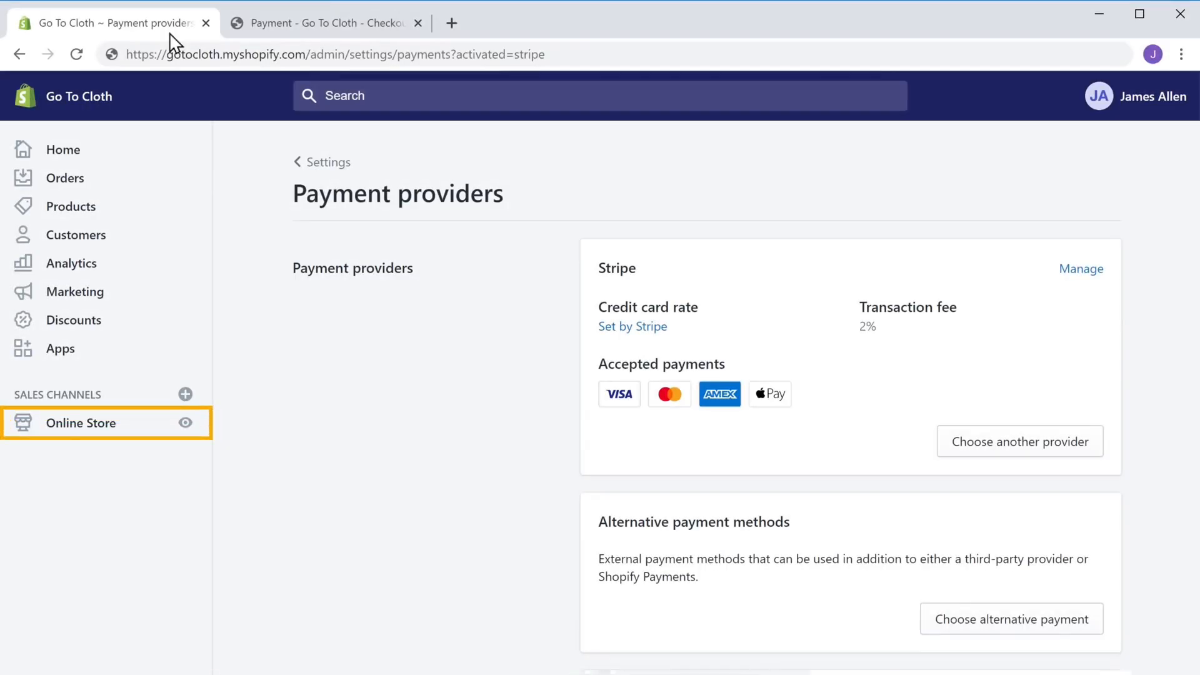
Uncheck 'Enable password' in Online Store Preferences and save so the store goes live
{"action": "left_click", "coordinate": [68, 427]}
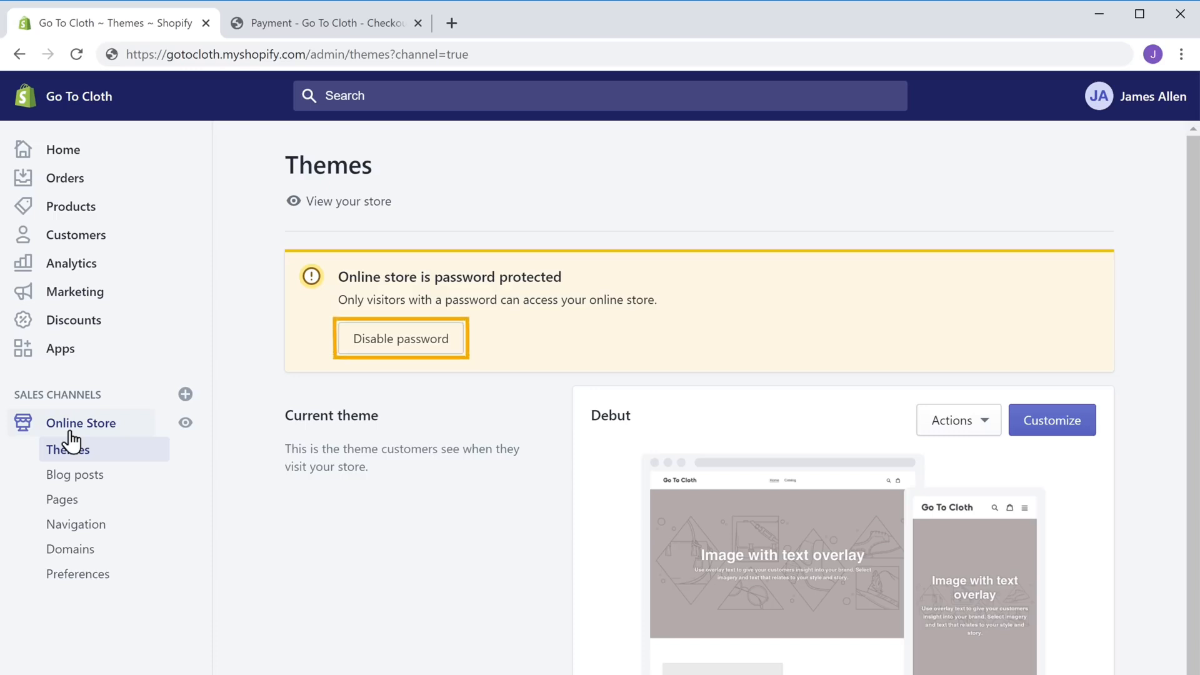
{"action": "left_click", "coordinate": [374, 352]}
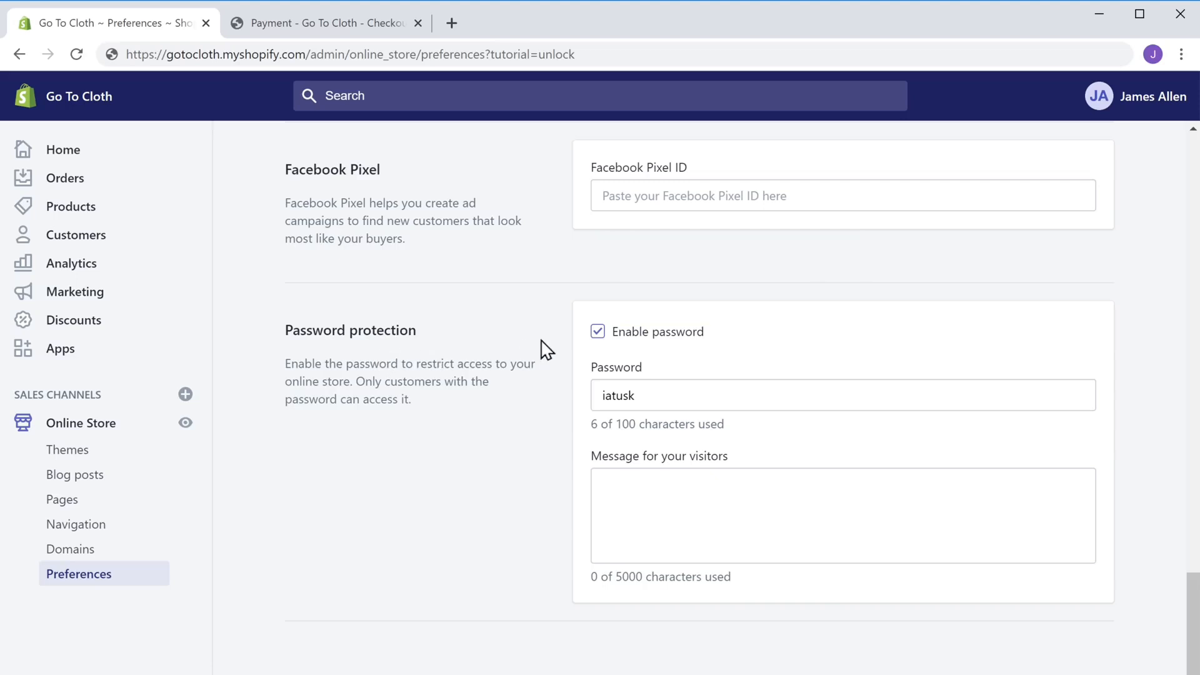
{"action": "left_click", "coordinate": [598, 332]}
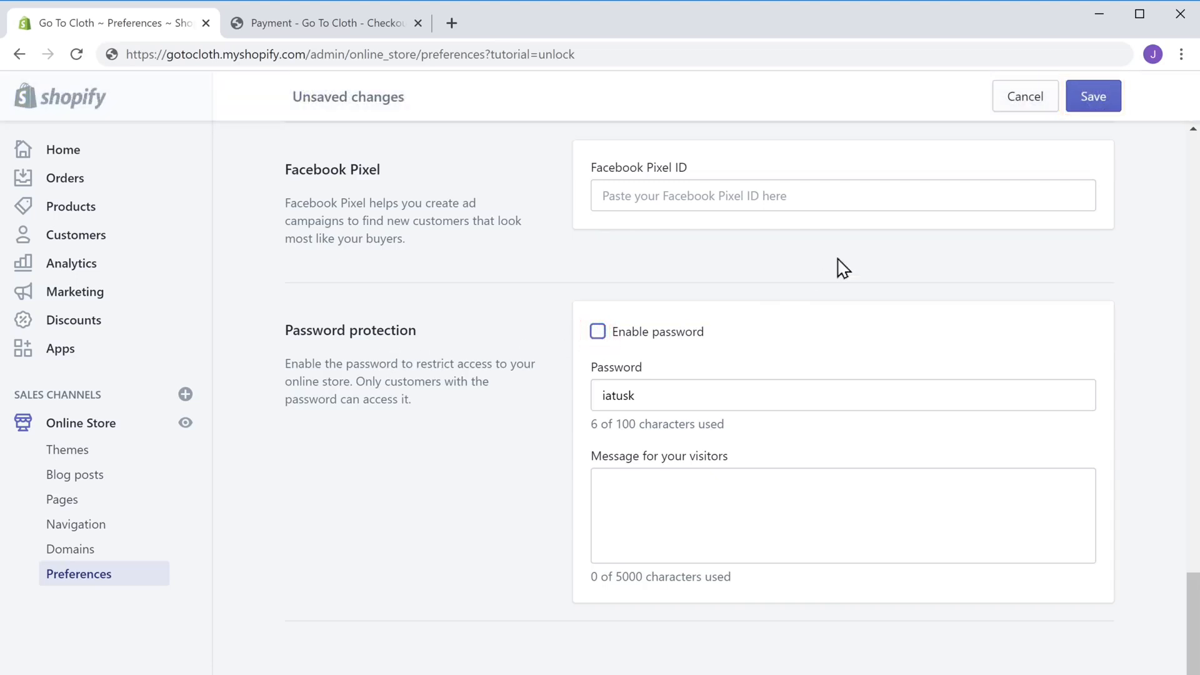
{"action": "left_click", "coordinate": [1094, 100]}
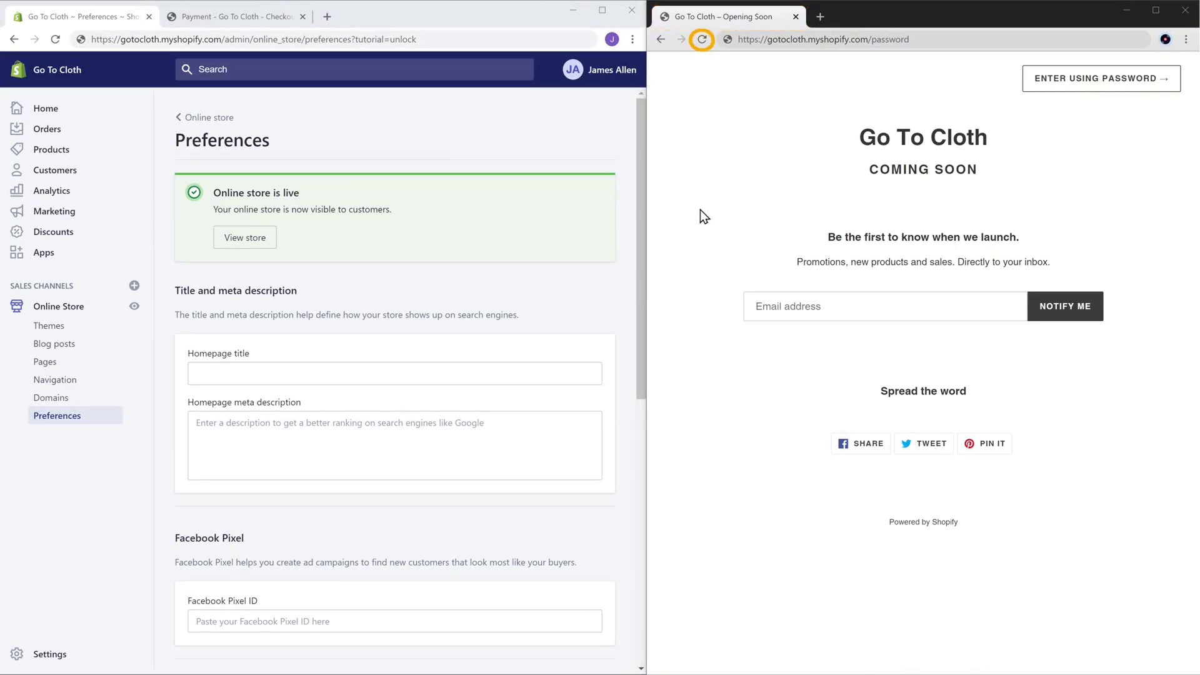
Reload the live storefront, open the T-Shirt from Products, and start a Buy It Now checkout
{"action": "left_click", "coordinate": [703, 39]}
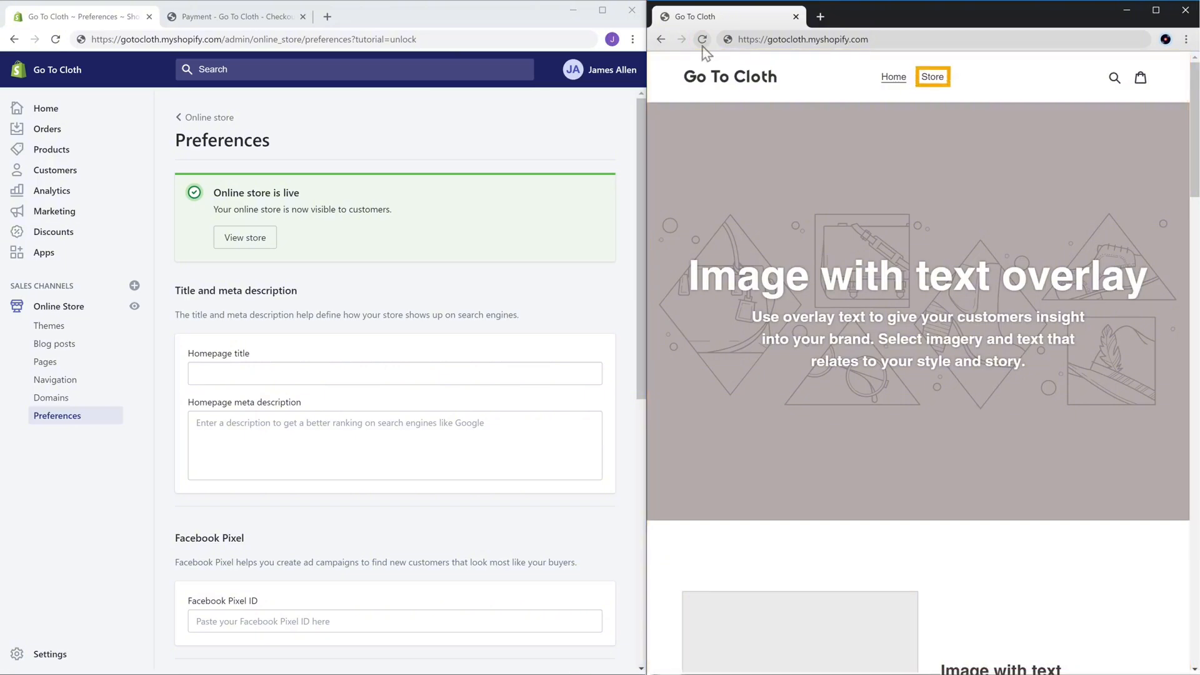
{"action": "left_click", "coordinate": [934, 79]}
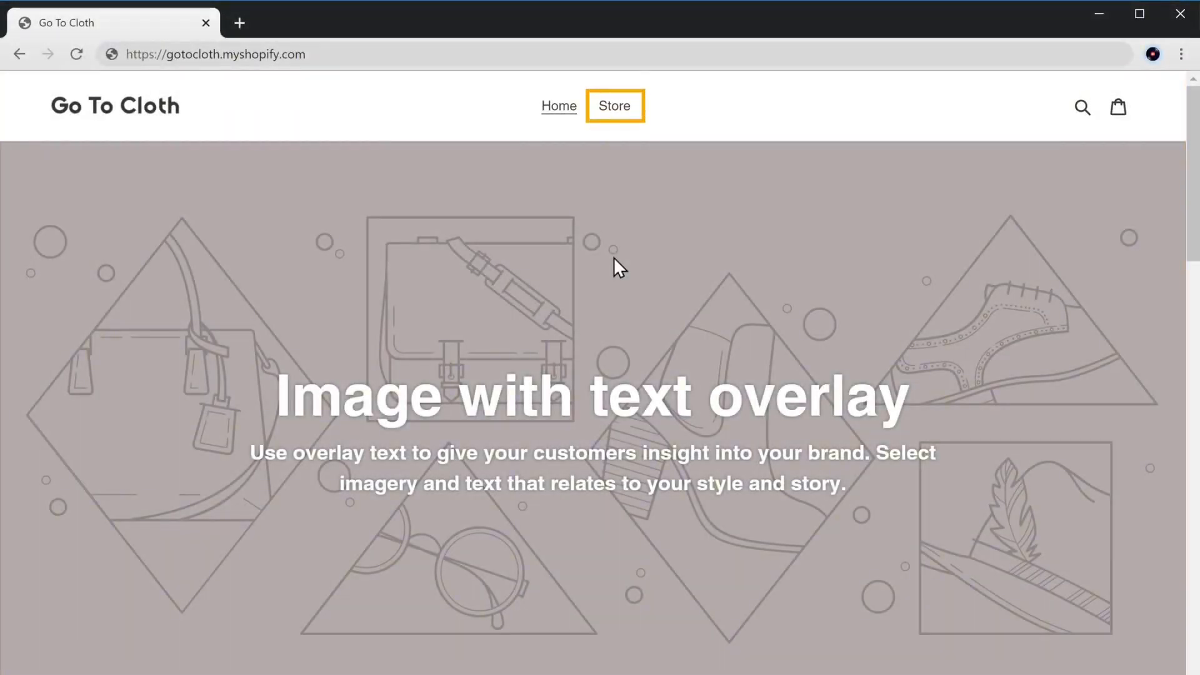
{"action": "left_click", "coordinate": [619, 108]}
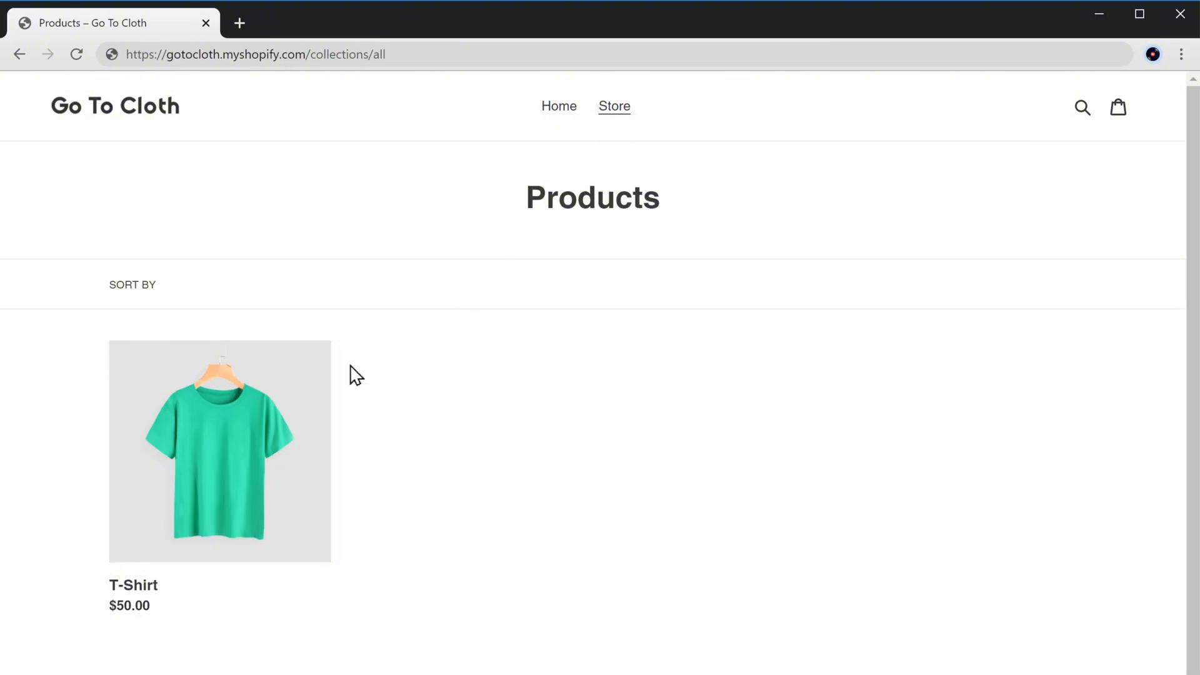
{"action": "left_click", "coordinate": [224, 464]}
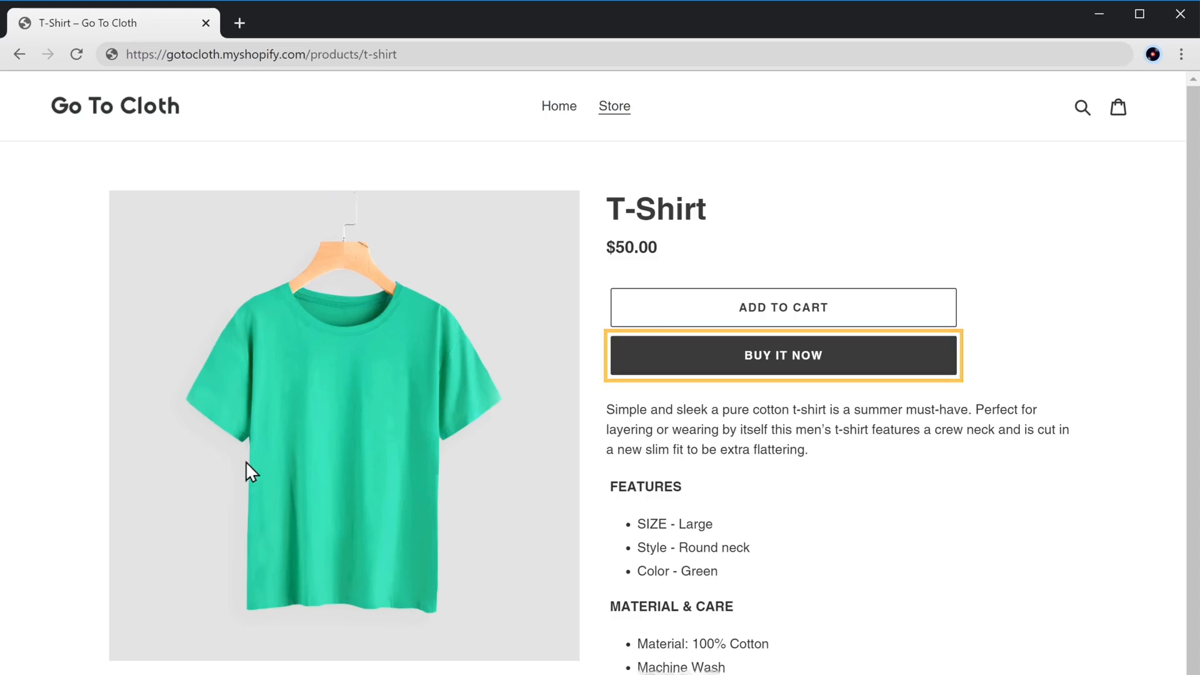
{"action": "left_click", "coordinate": [781, 370]}
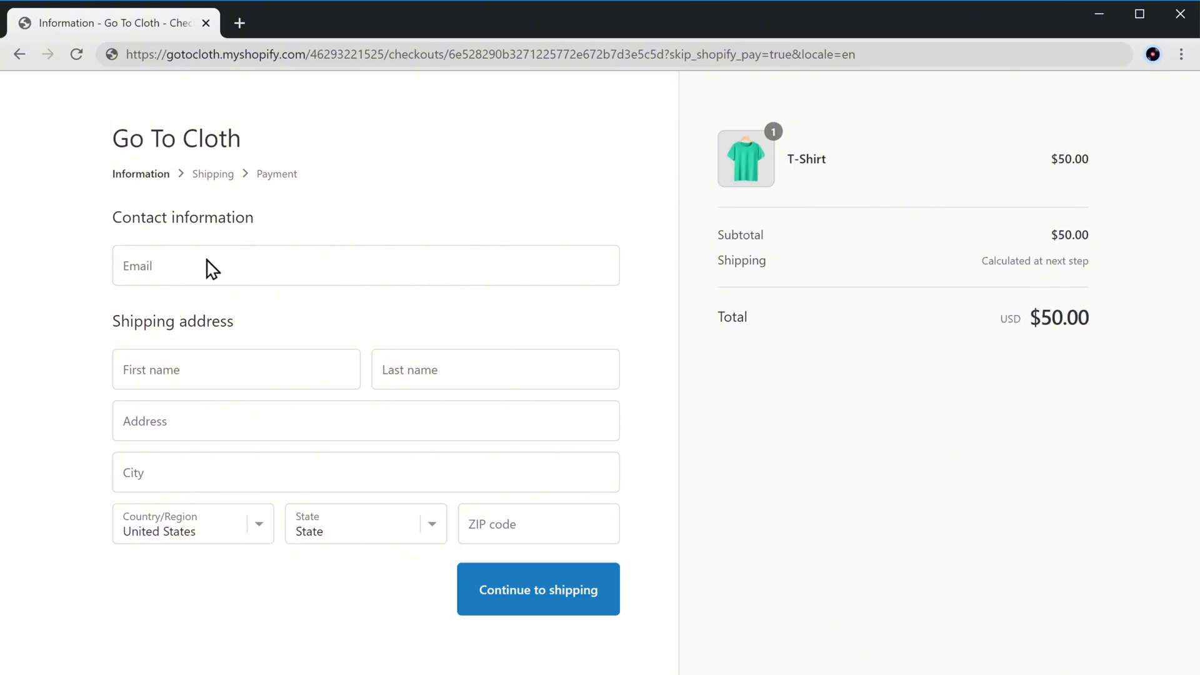
Enter the customer's contact e-mail and move the checkout on to shipping
{"action": "left_click", "coordinate": [187, 265]}
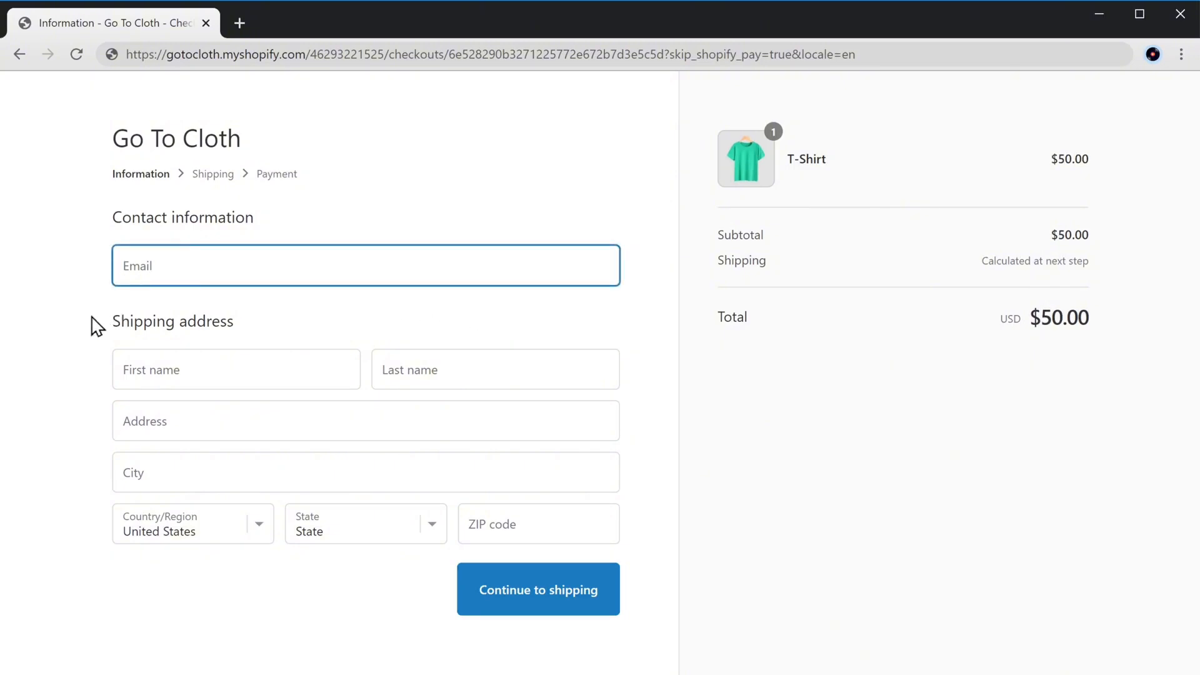
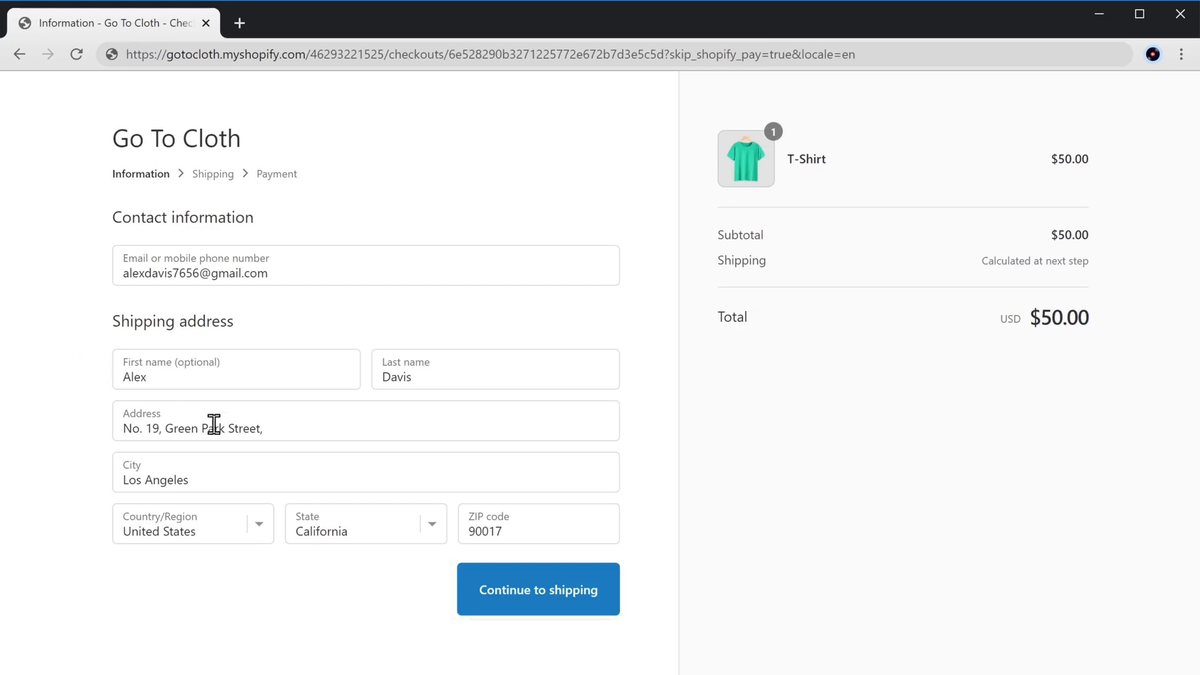
{"action": "left_click", "coordinate": [540, 607]}
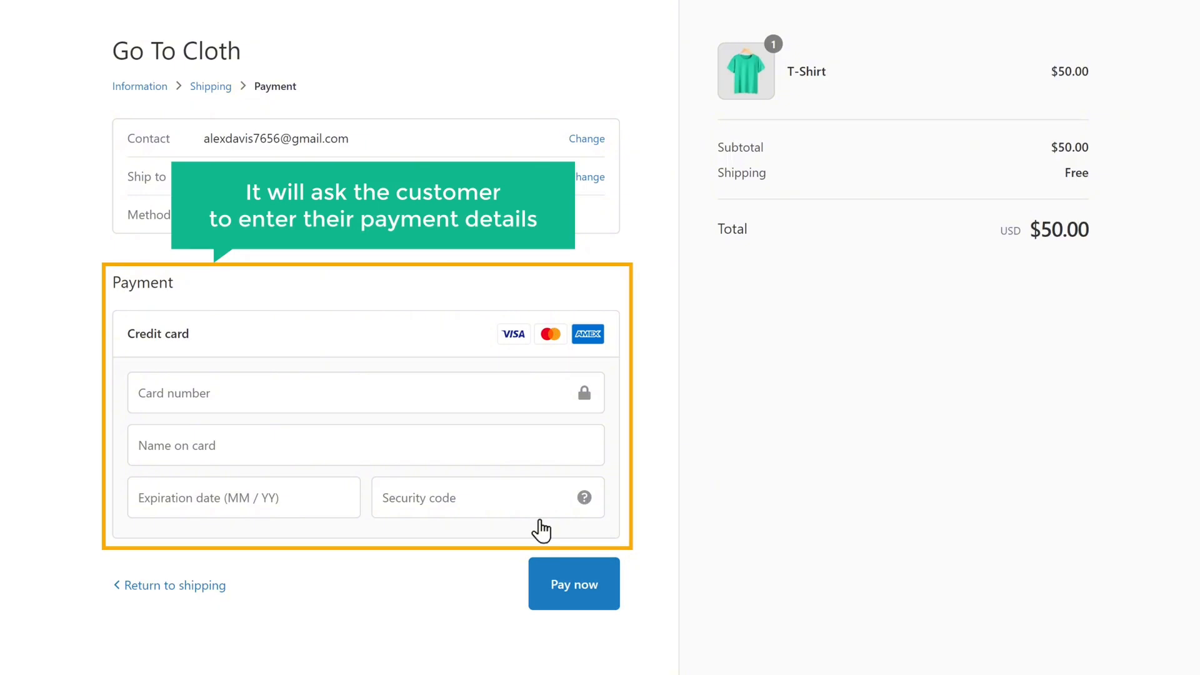
Enter the test card number and pay $50.00 to place order #1001
{"action": "left_click", "coordinate": [230, 393]}
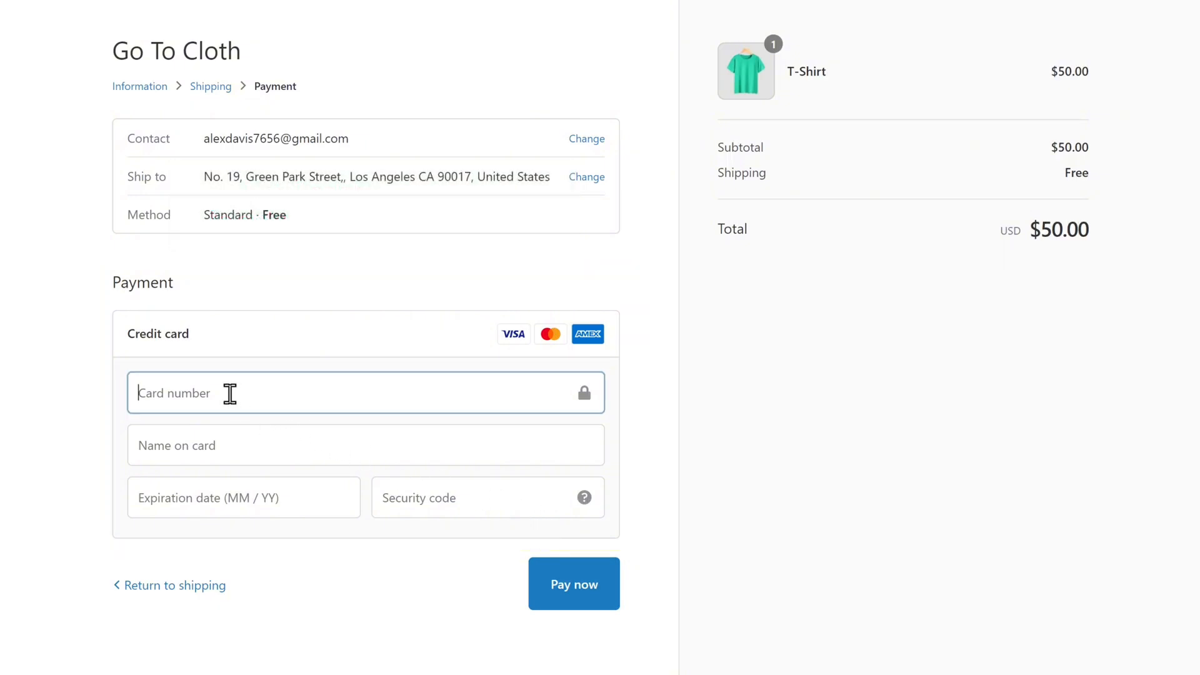
{"action": "type", "text": "4•"}
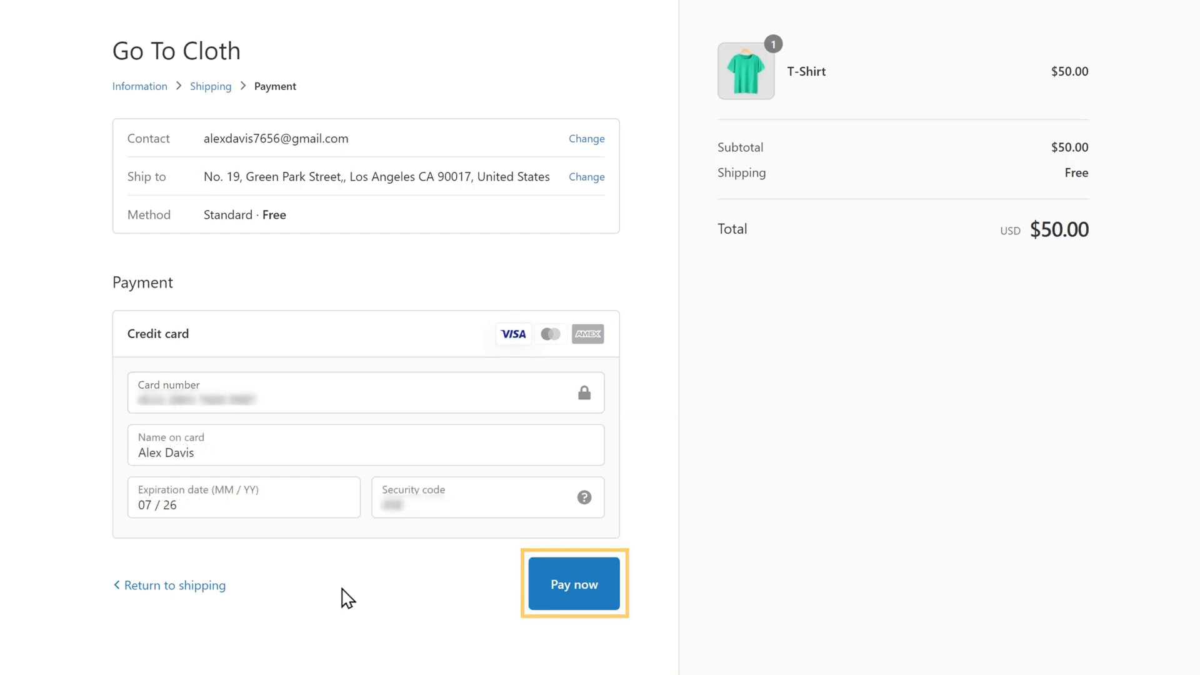
{"action": "left_click", "coordinate": [577, 598]}
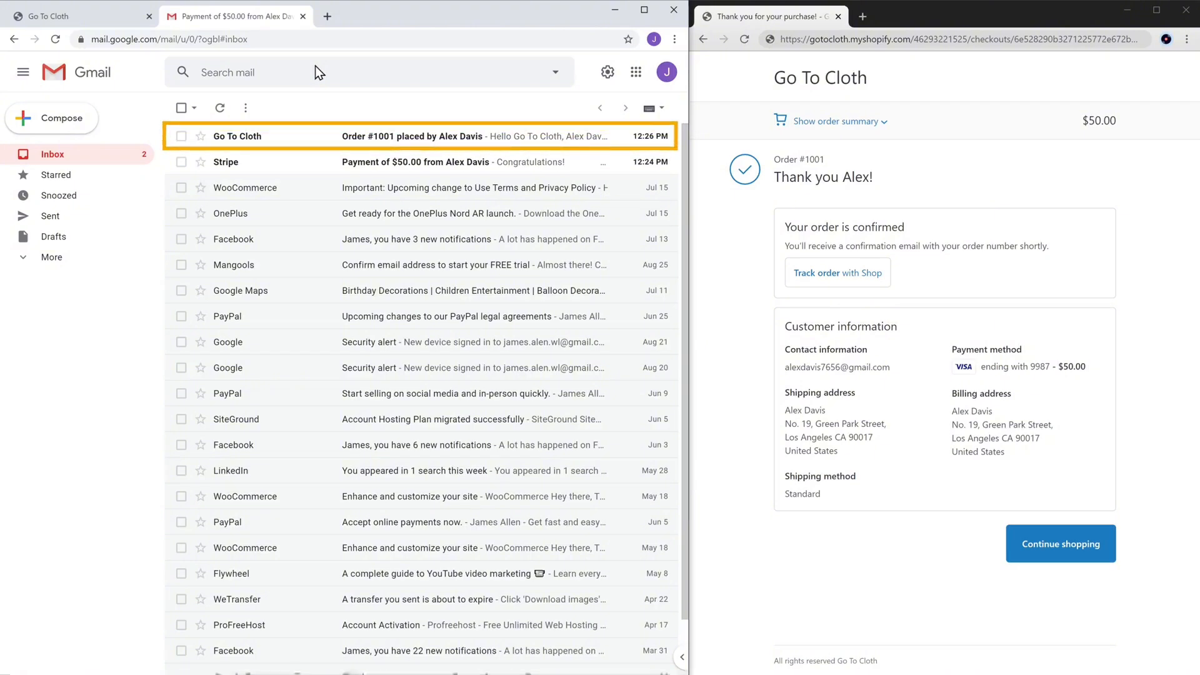
Read the Go To Cloth order #1001 e-mail in Gmail, then open the Stripe payment e-mail
{"action": "left_click", "coordinate": [233, 139]}
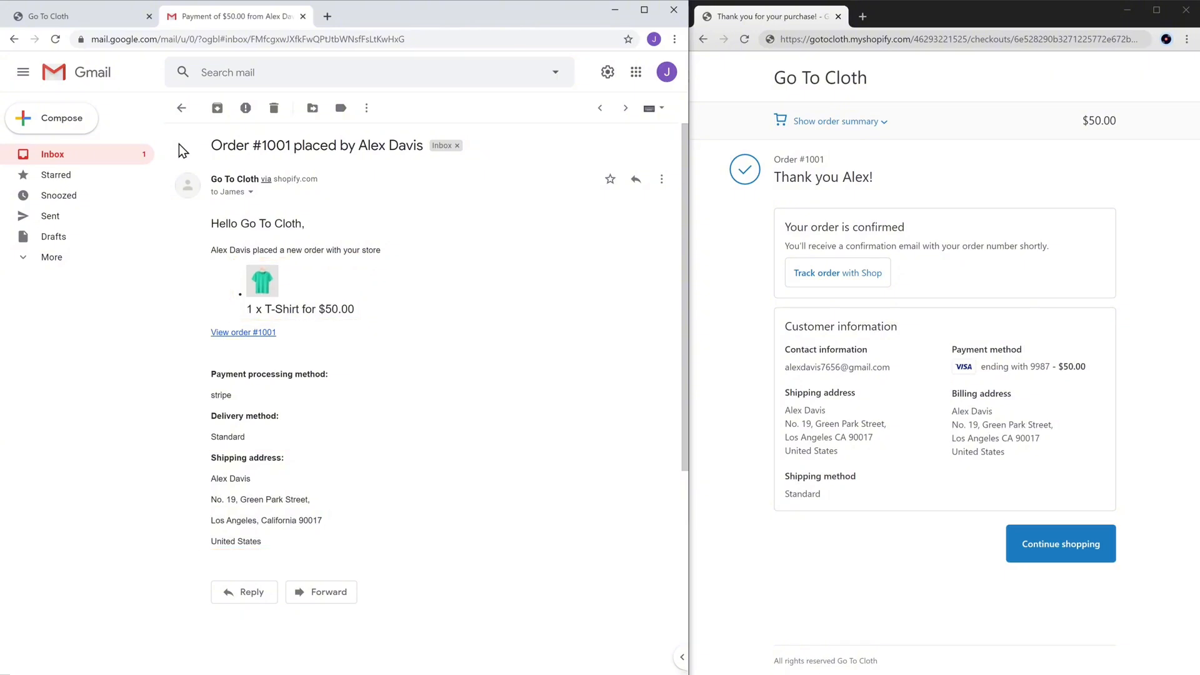
{"action": "left_click", "coordinate": [182, 110]}
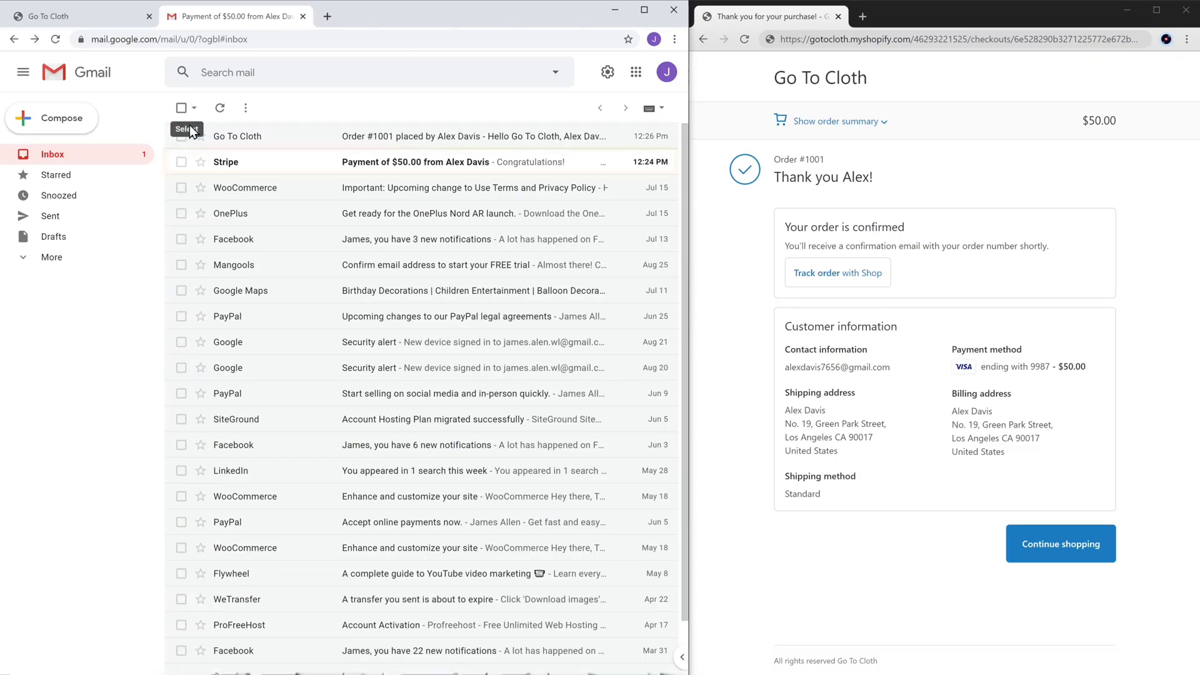
{"action": "left_click", "coordinate": [225, 169]}
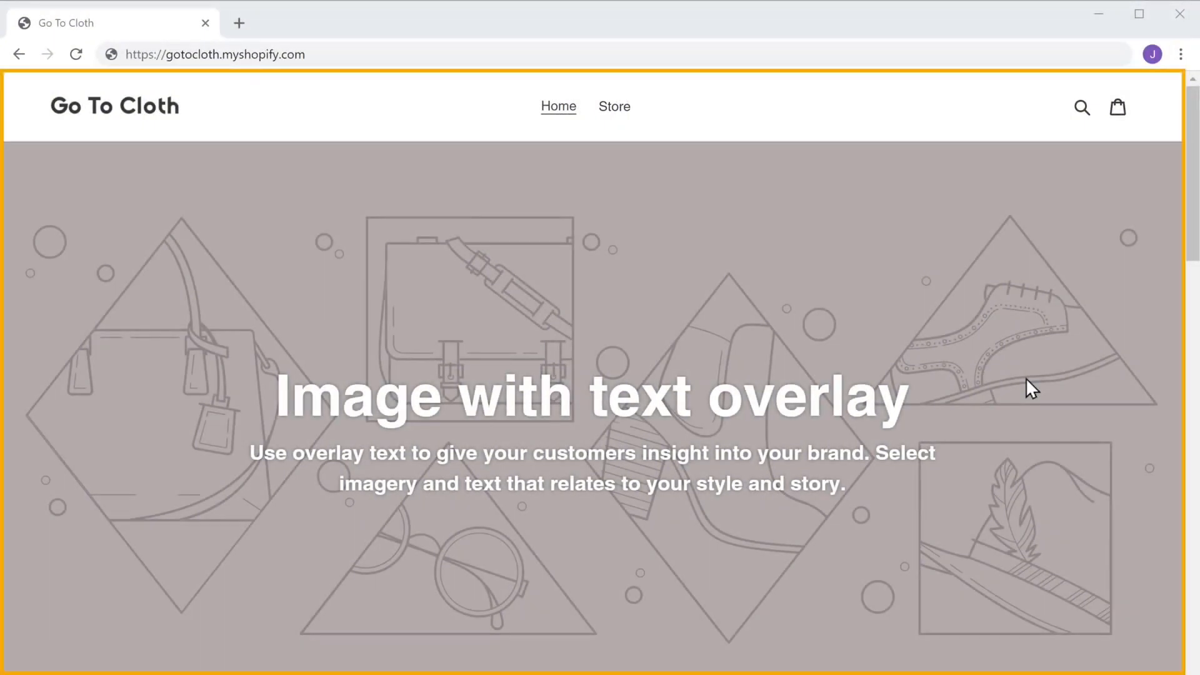
Scroll through the live home page, then open it in the Debut theme editor
{"action": "scroll", "coordinate": [1027, 380], "scroll_direction": "down", "scroll_amount": 15}
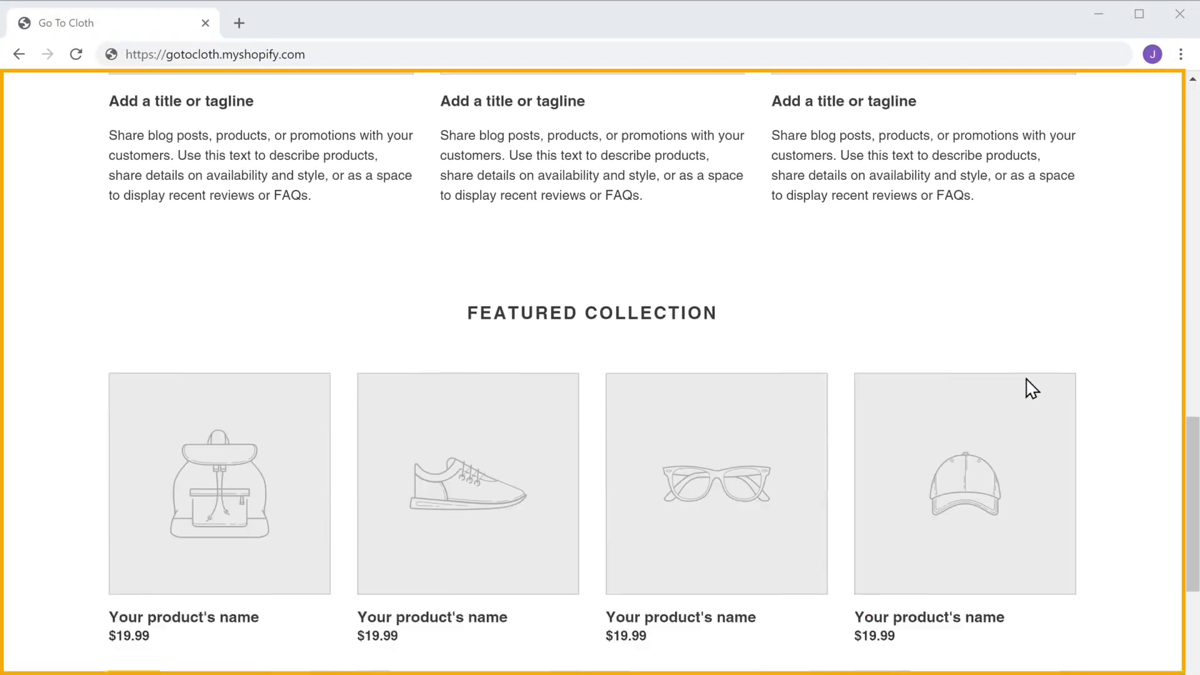
{"action": "scroll", "coordinate": [1025, 378], "scroll_direction": "down", "scroll_amount": 8}
{"action": "scroll", "coordinate": [1026, 378], "scroll_direction": "up", "scroll_amount": 16}
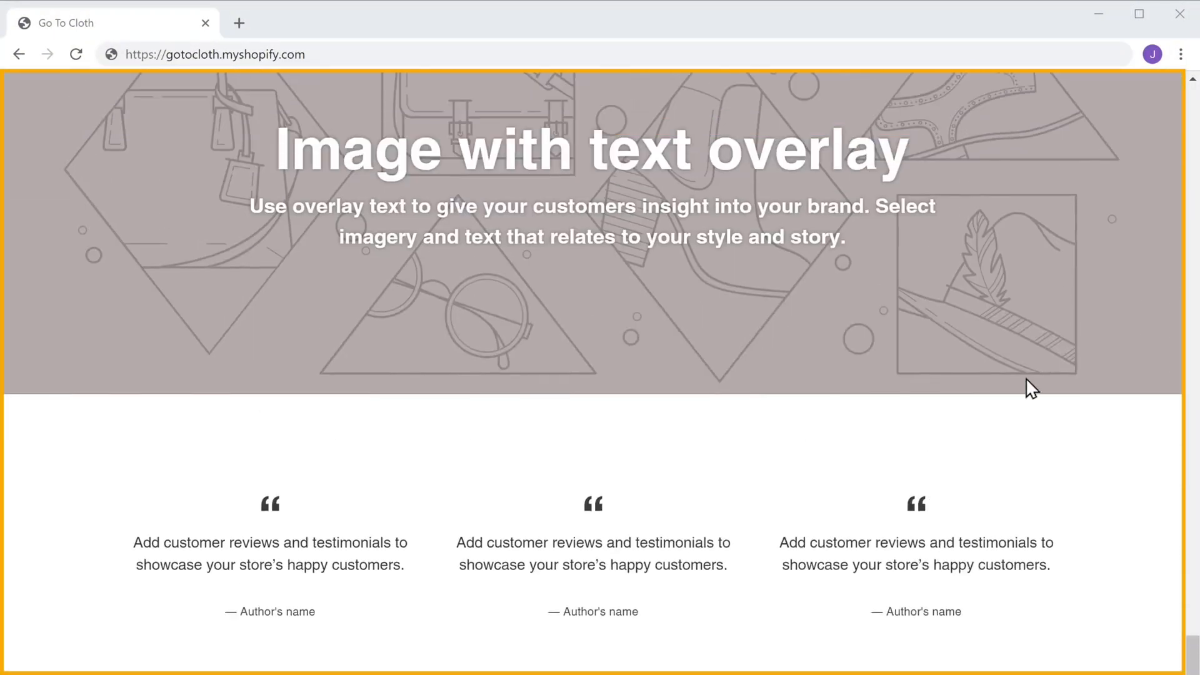
{"action": "scroll", "coordinate": [1027, 387], "scroll_direction": "up", "scroll_amount": 15}
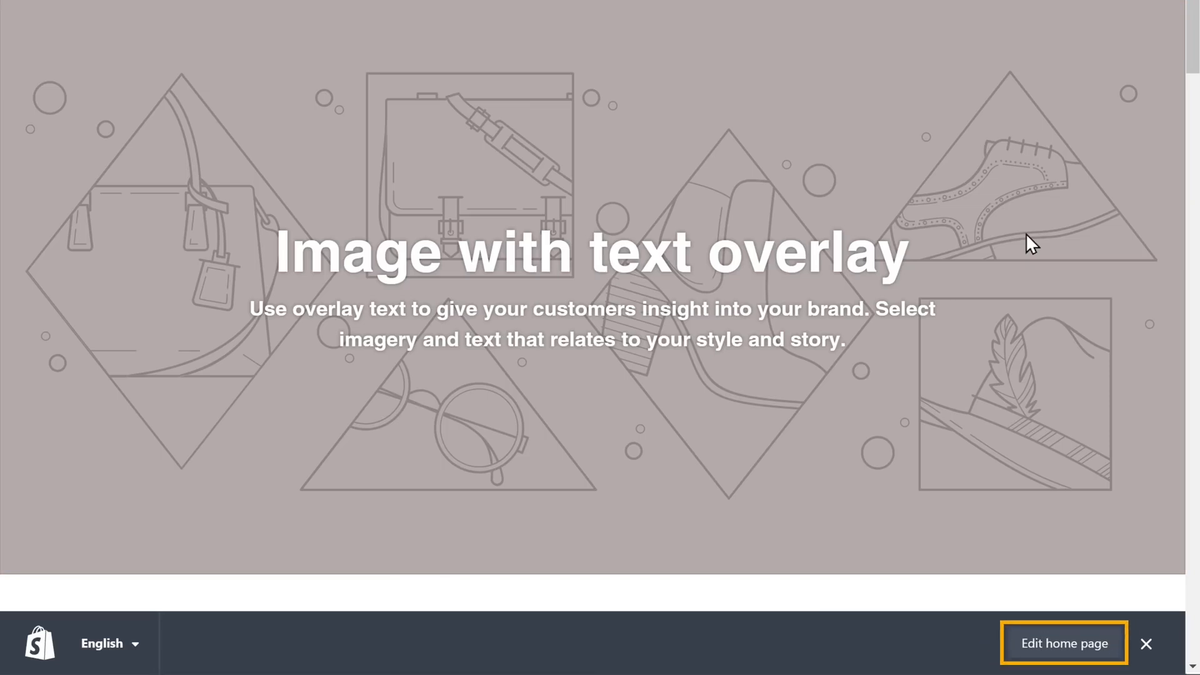
{"action": "left_click", "coordinate": [1061, 650]}
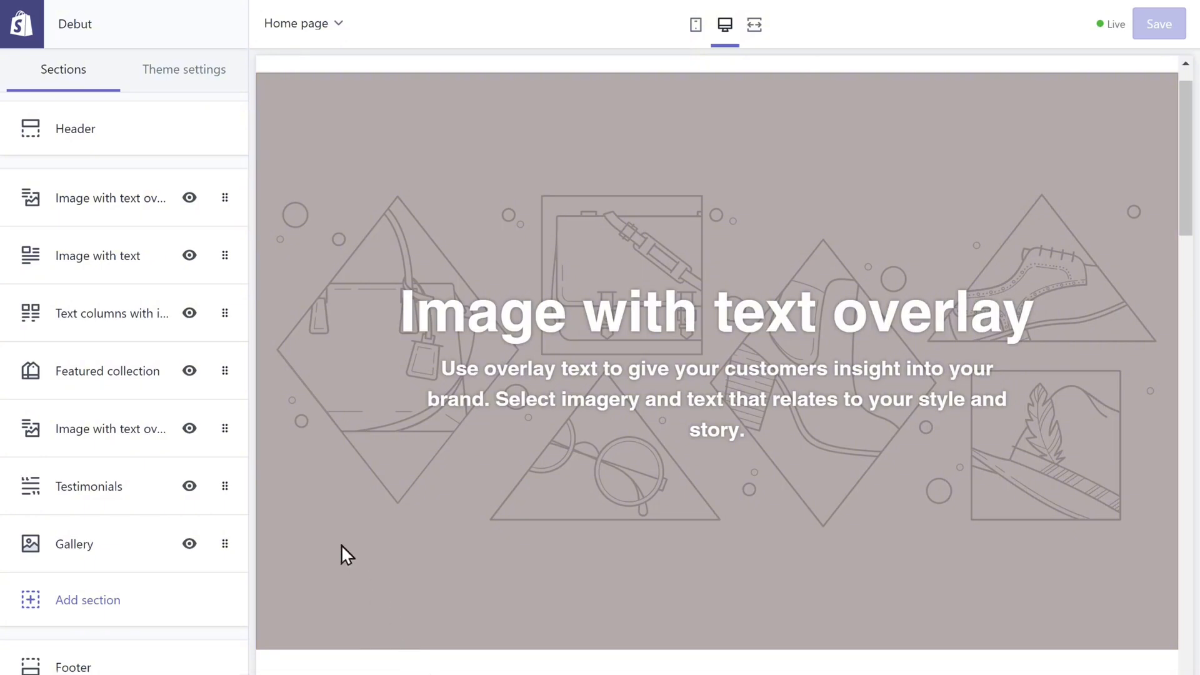
Set the banner heading to 'Welcome to GoToCloth' and text to 'Get the latest styles at unbelievable prices'
{"action": "left_click", "coordinate": [106, 216]}
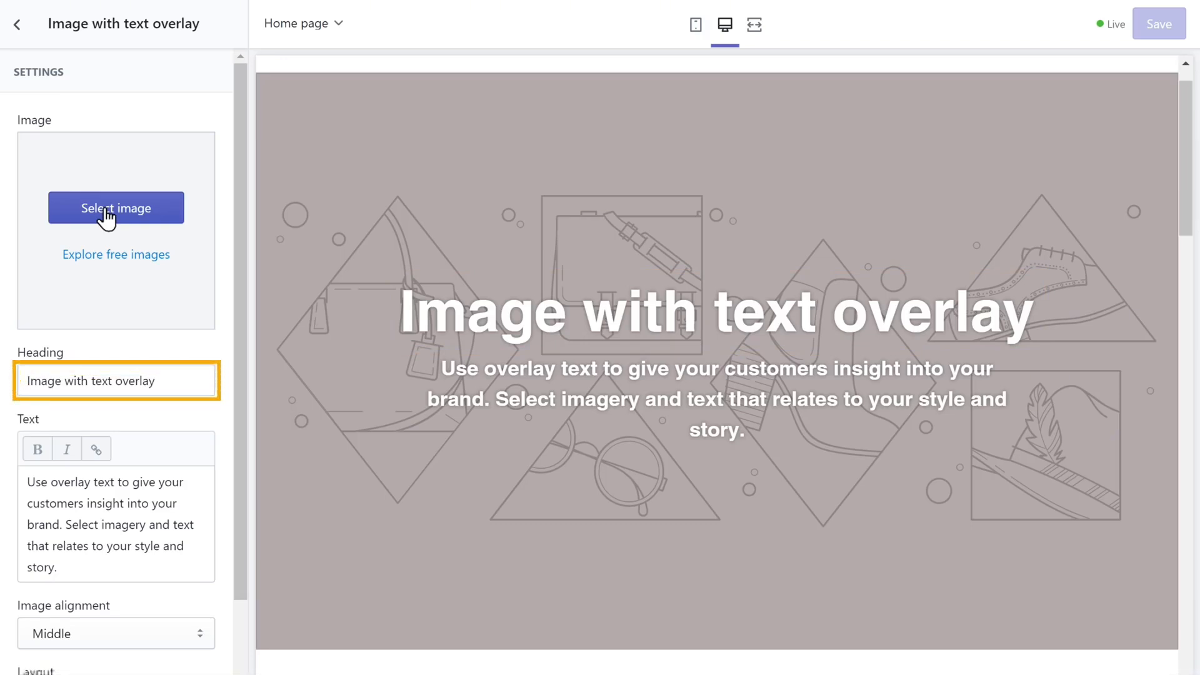
{"action": "left_click", "coordinate": [165, 377]}
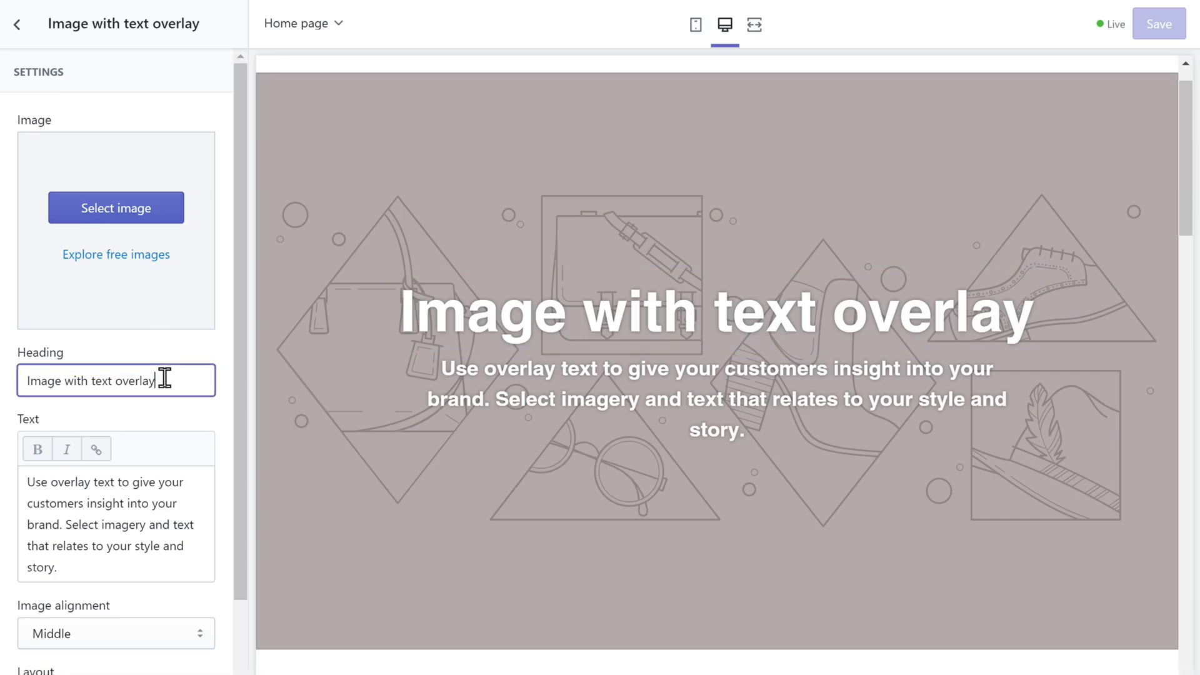
{"action": "key", "text": "ctrl+a"}
{"action": "type", "text": "Welco"}
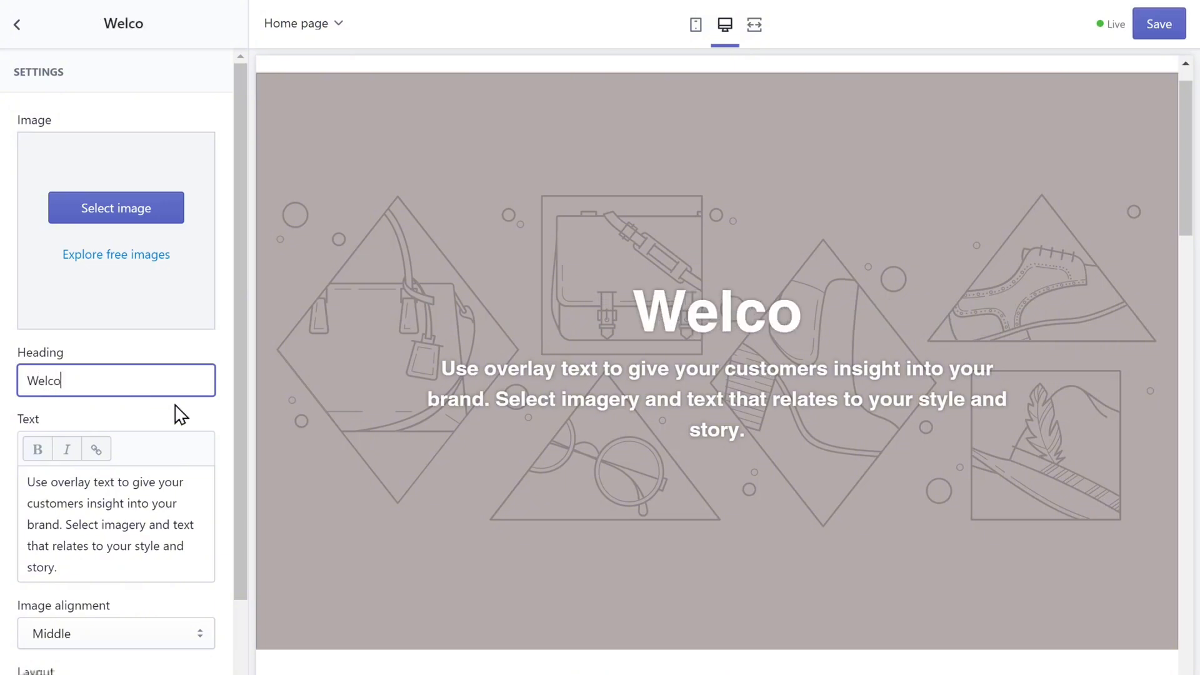
{"action": "type", "text": "me to GoToCloth"}
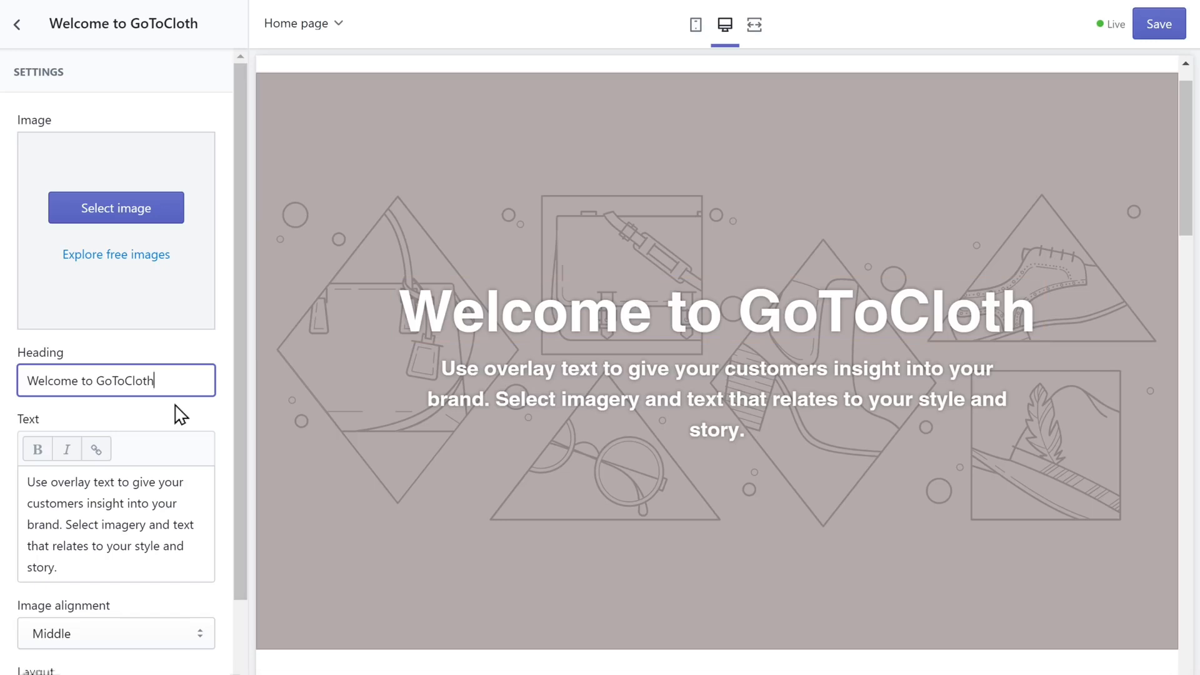
{"action": "left_click", "coordinate": [176, 405]}
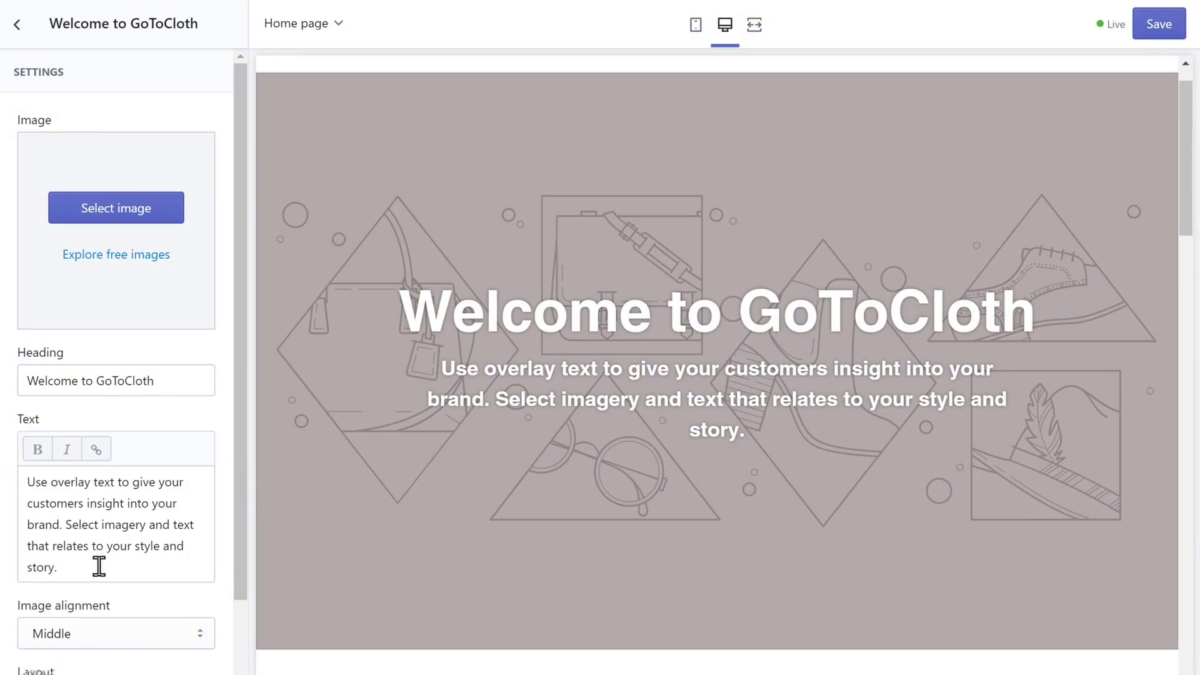
{"action": "left_click", "coordinate": [98, 566]}
{"action": "key", "text": "ctrl+a"}
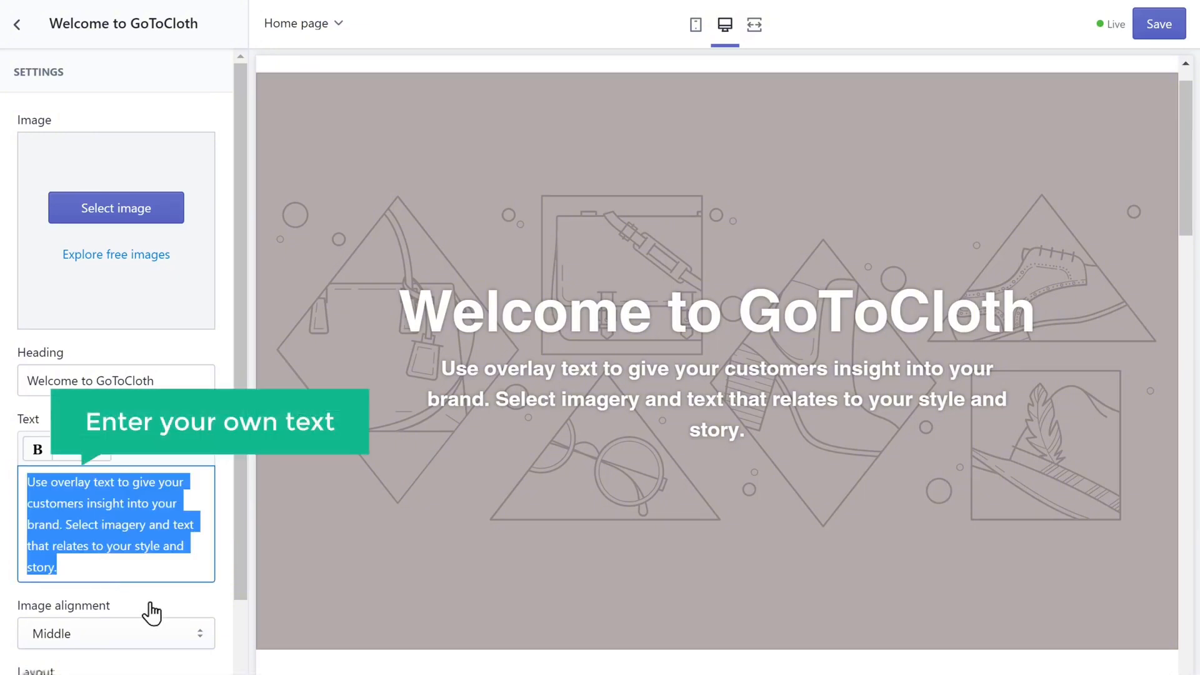
{"action": "type", "text": "Get the l"}
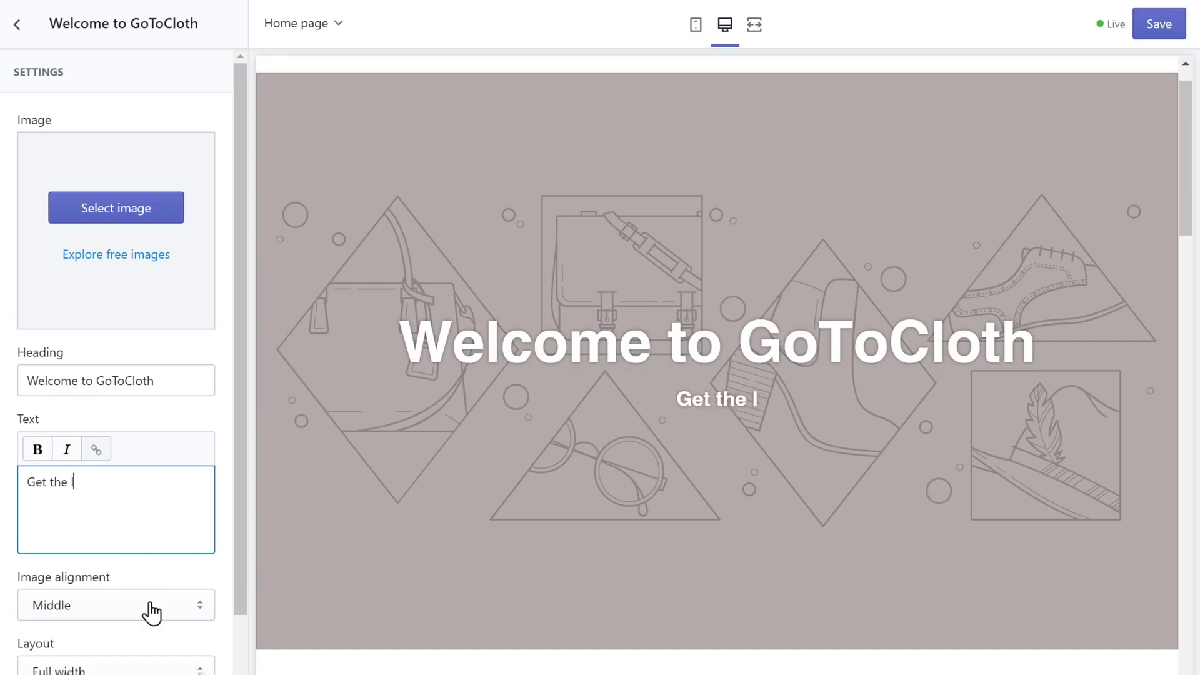
{"action": "type", "text": "atest styles at unbeli"}
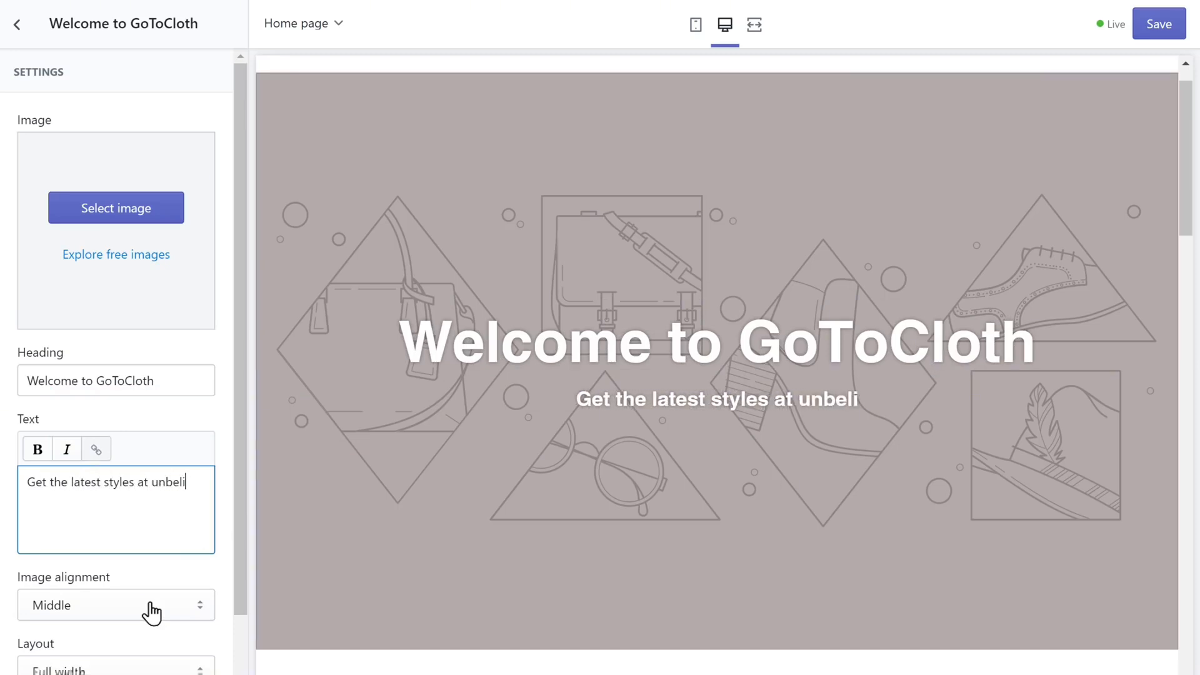
{"action": "type", "text": "evable prices"}
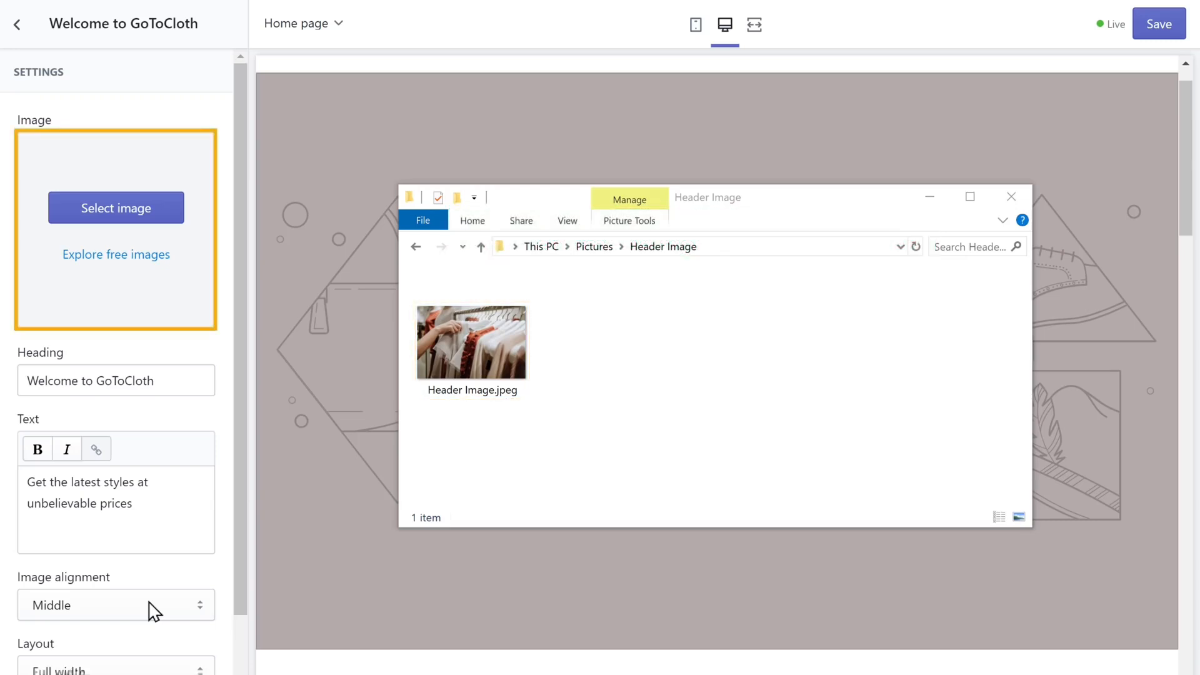
Drop Header Image.jpeg in as the banner image and return to the section list
{"action": "left_click", "coordinate": [465, 341]}
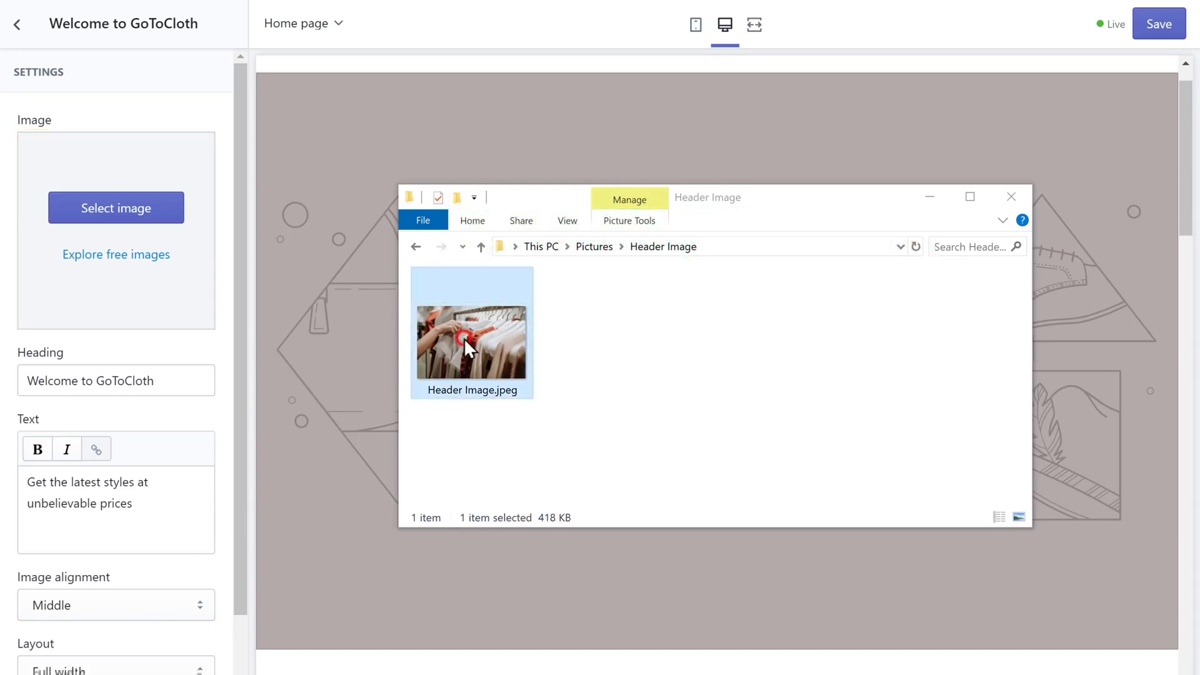
{"action": "left_click_drag", "start_coordinate": [464, 338], "coordinate": [109, 264]}
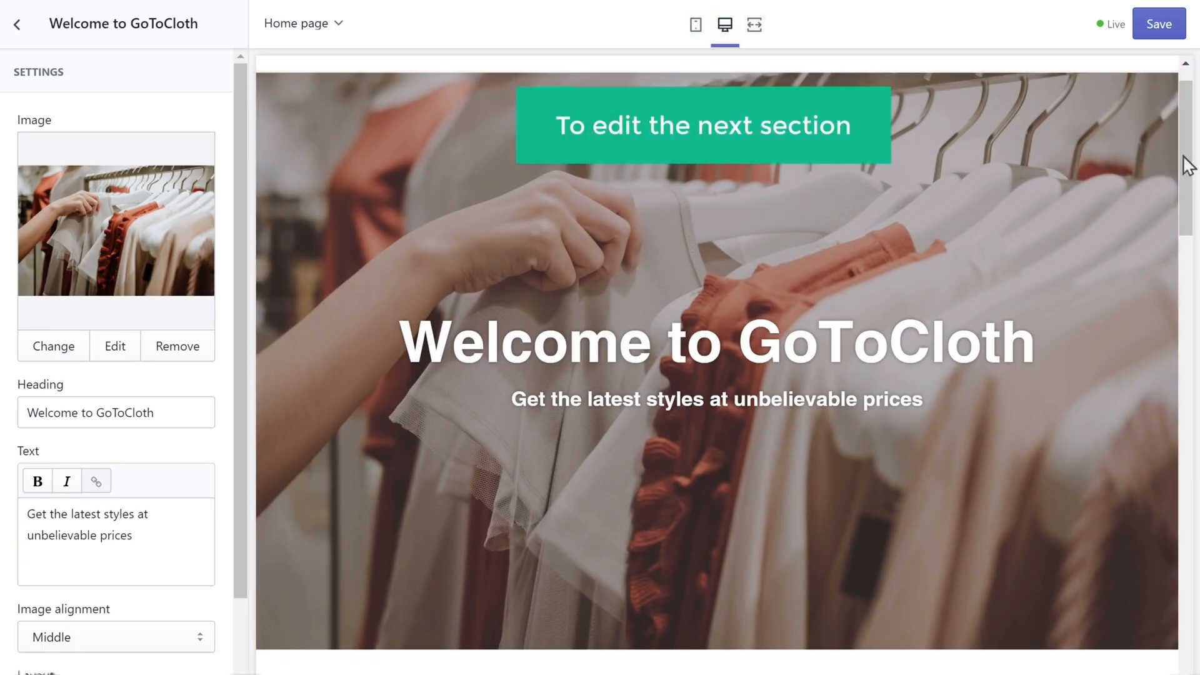
{"action": "left_click_drag", "start_coordinate": [1188, 166], "coordinate": [1197, 299]}
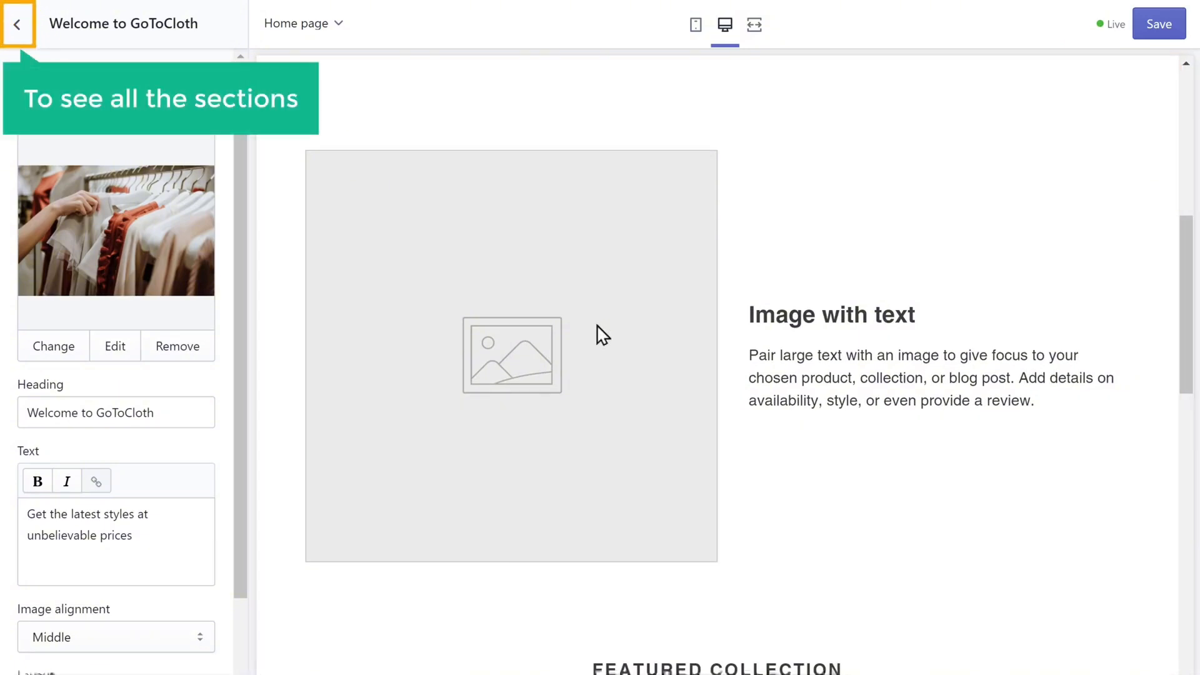
{"action": "left_click", "coordinate": [17, 28]}
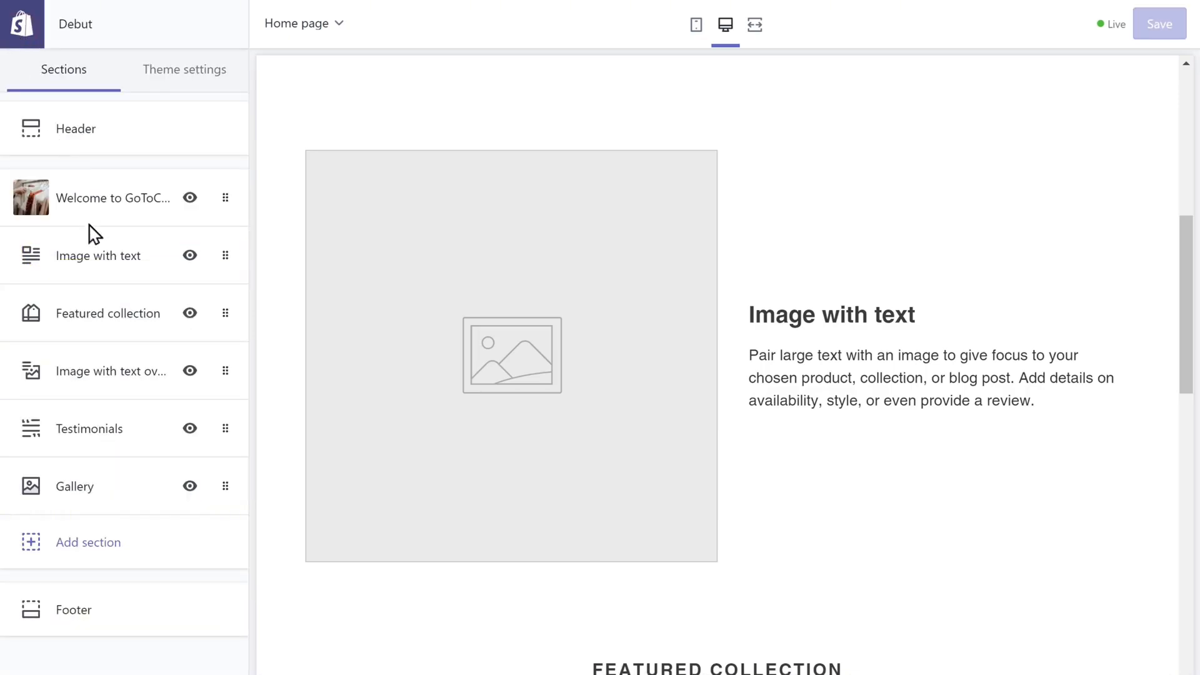
Add Image1.png as the Image with text section's image
{"action": "left_click", "coordinate": [108, 270]}
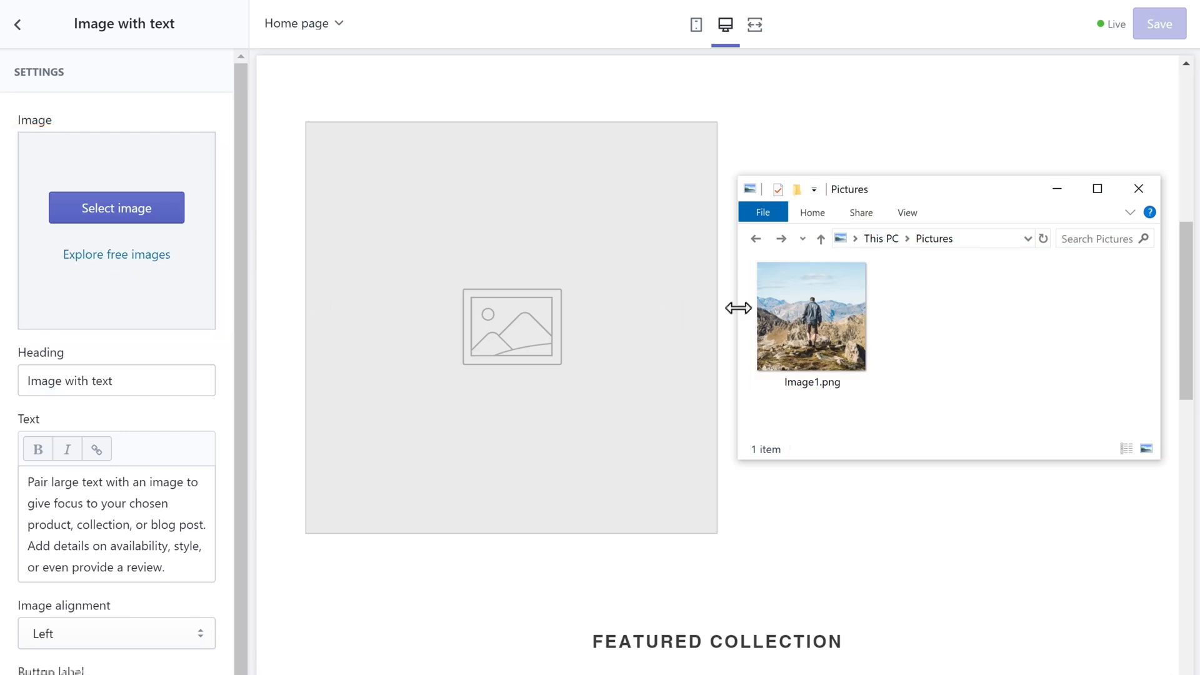
{"action": "left_click", "coordinate": [809, 317]}
{"action": "left_click_drag", "start_coordinate": [809, 318], "coordinate": [115, 270]}
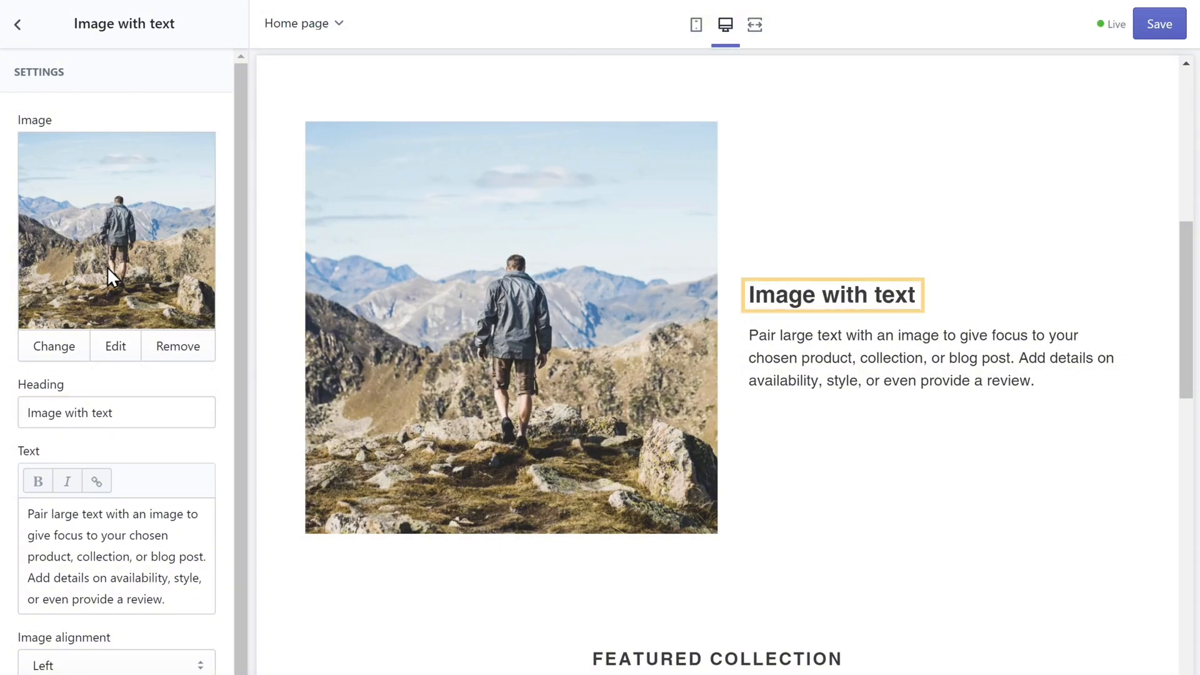
Set the heading to 'Designed for fashion. Crafted for sport.' and begin the day-to-night paragraph
{"action": "left_click", "coordinate": [126, 414]}
{"action": "key", "text": "ctrl+a"}
{"action": "type", "text": "Designed for fashion"}
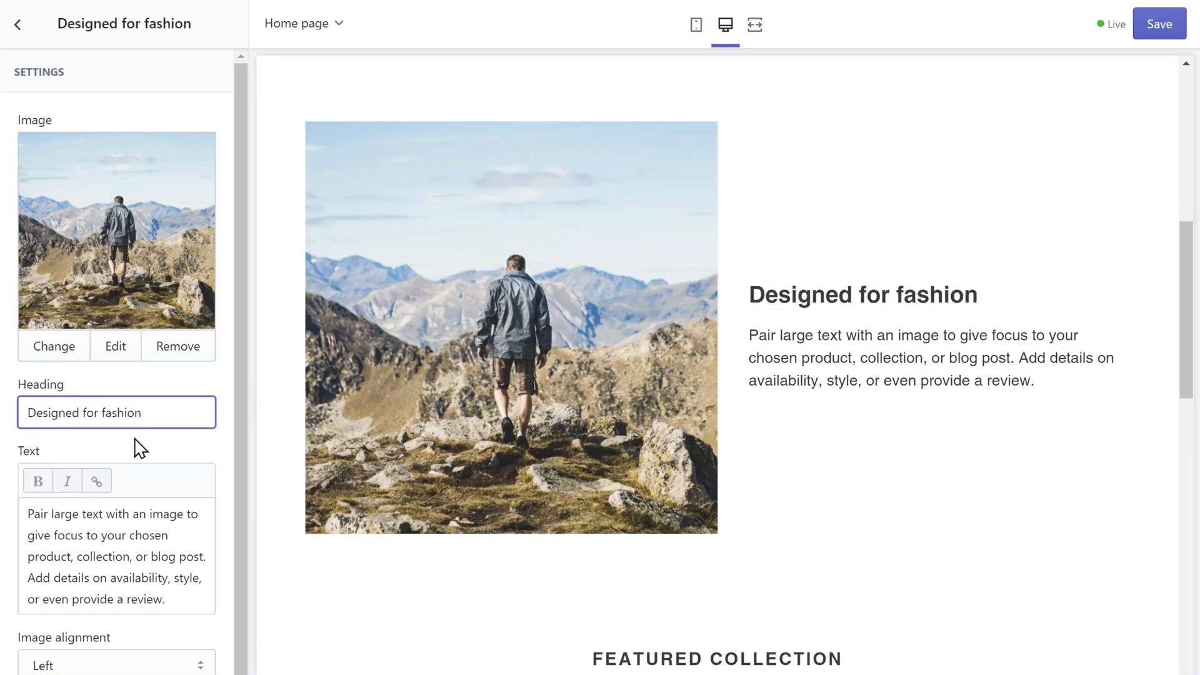
{"action": "type", "text": ". Crafted for sport."}
{"action": "left_click", "coordinate": [134, 448]}
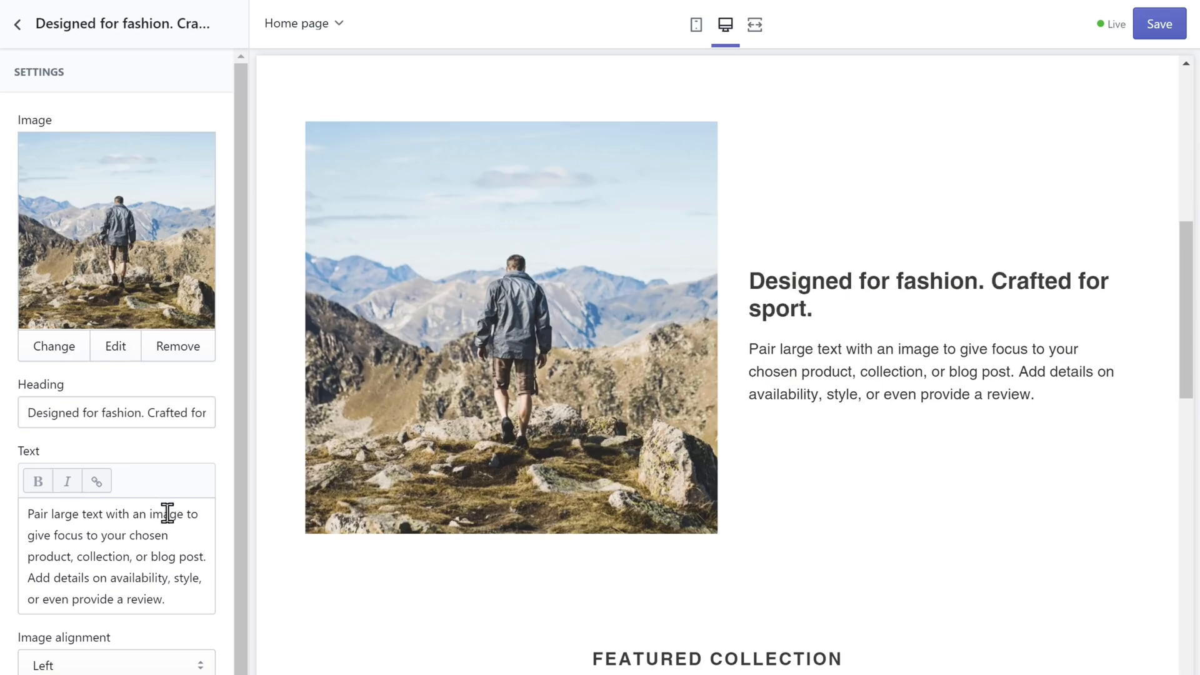
{"action": "left_click", "coordinate": [177, 535]}
{"action": "key", "text": "ctrl+a"}
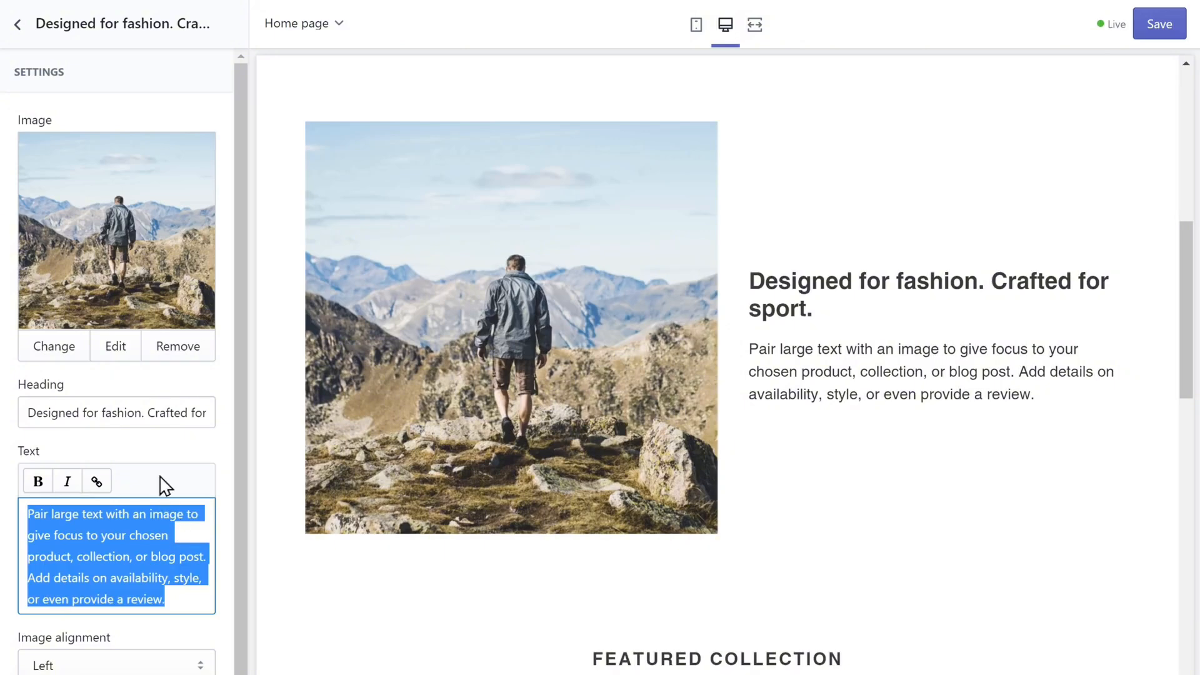
{"action": "type", "text": "We make products that effortlessly transition from da"}
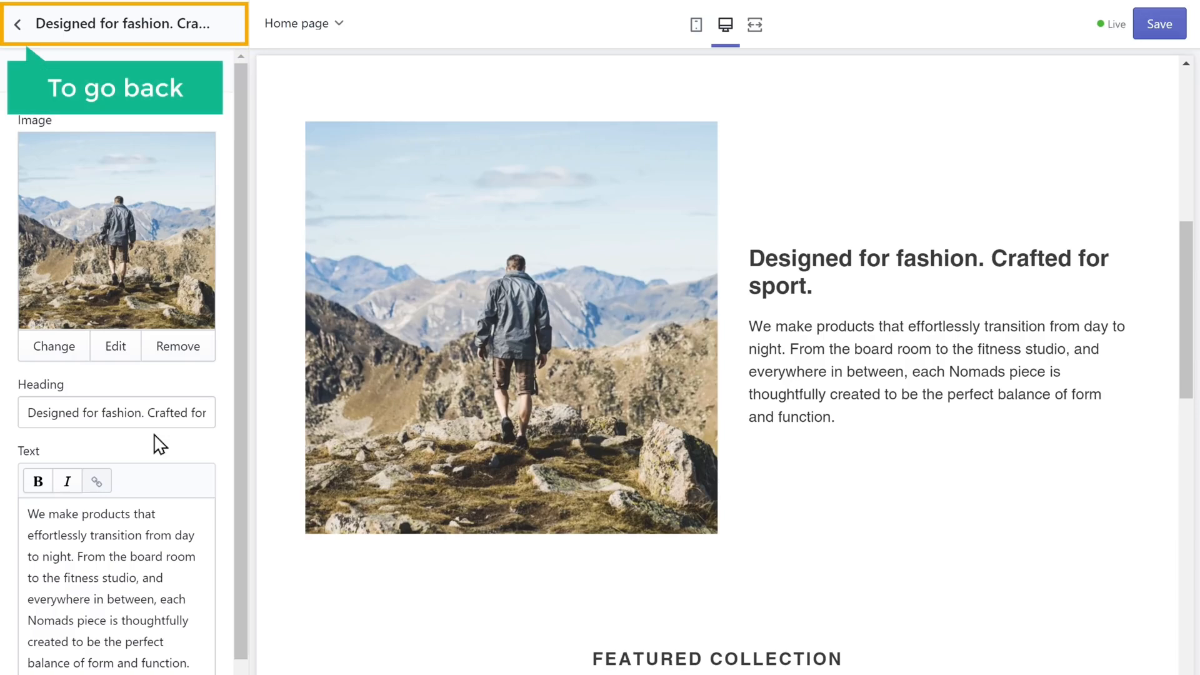
Return to the Home page sections list and scroll the preview to review it
{"action": "left_click", "coordinate": [18, 25]}
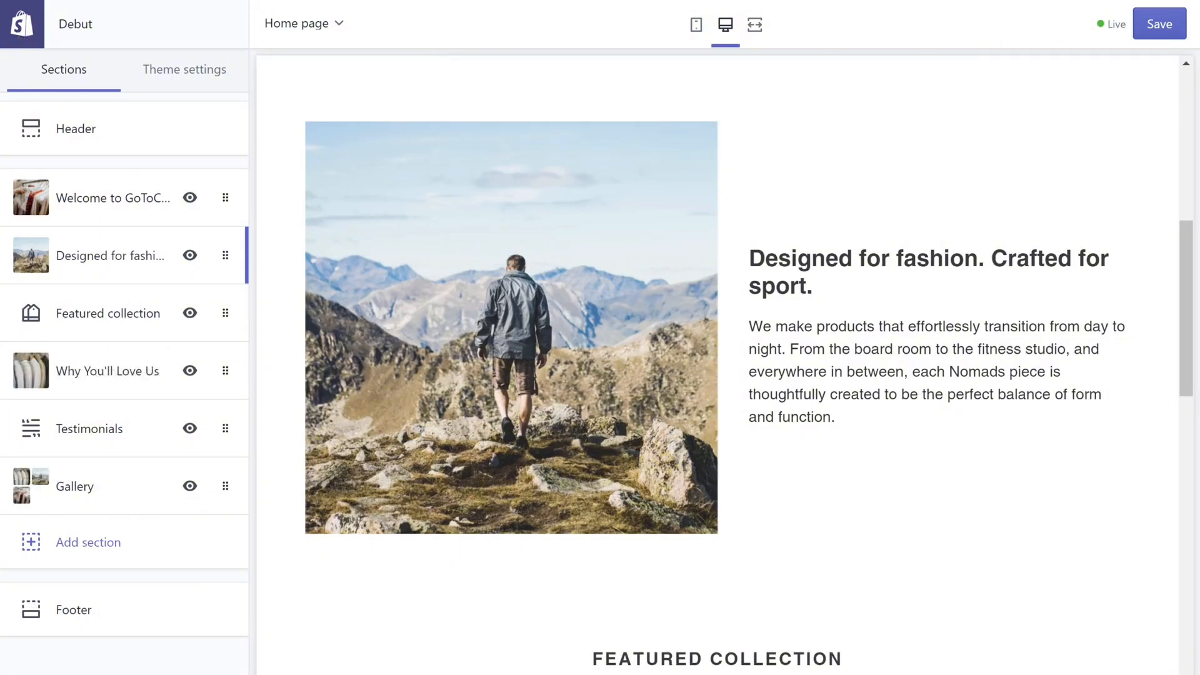
{"action": "scroll", "coordinate": [718, 363], "scroll_direction": "down", "scroll_amount": 20}
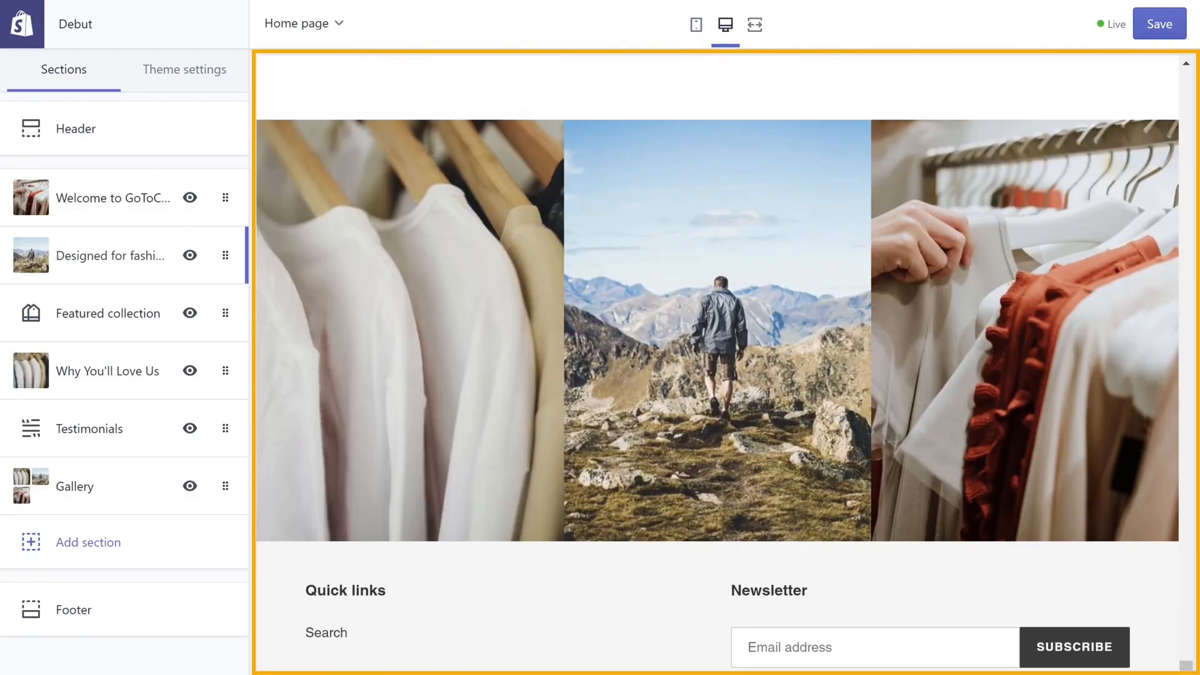
{"action": "scroll", "coordinate": [717, 363], "scroll_direction": "up", "scroll_amount": 20}
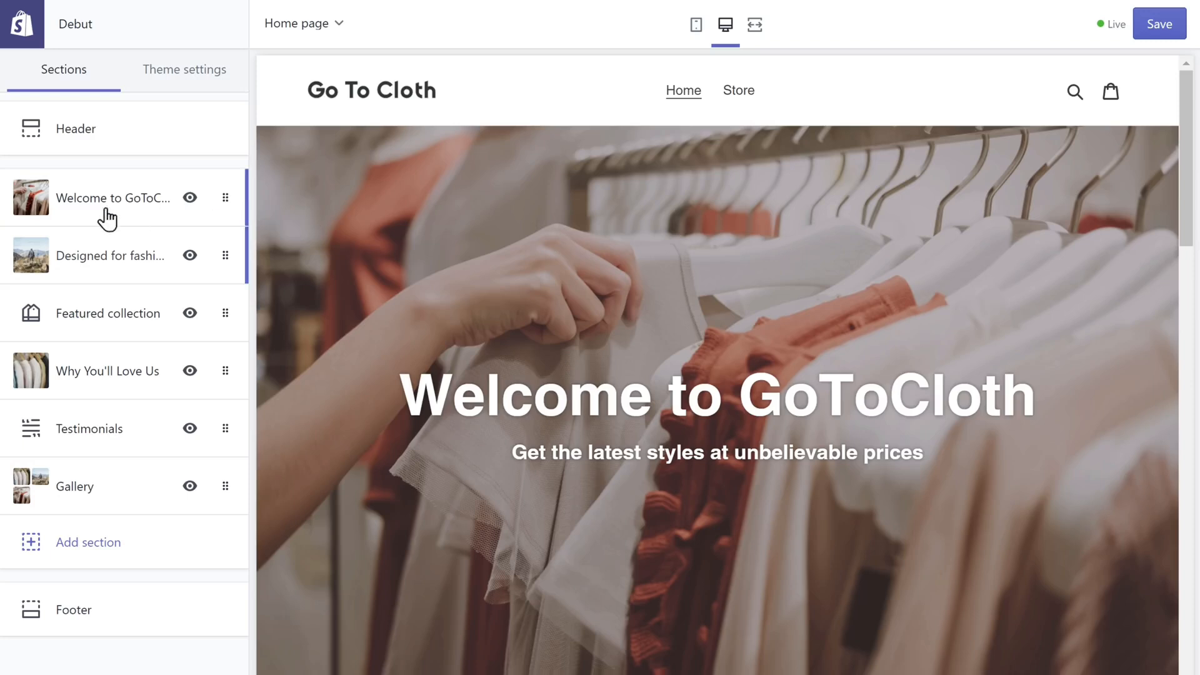
Give the Welcome to GoToCloth banner a 'Shop Now' button linking to All Products
{"action": "left_click", "coordinate": [77, 208]}
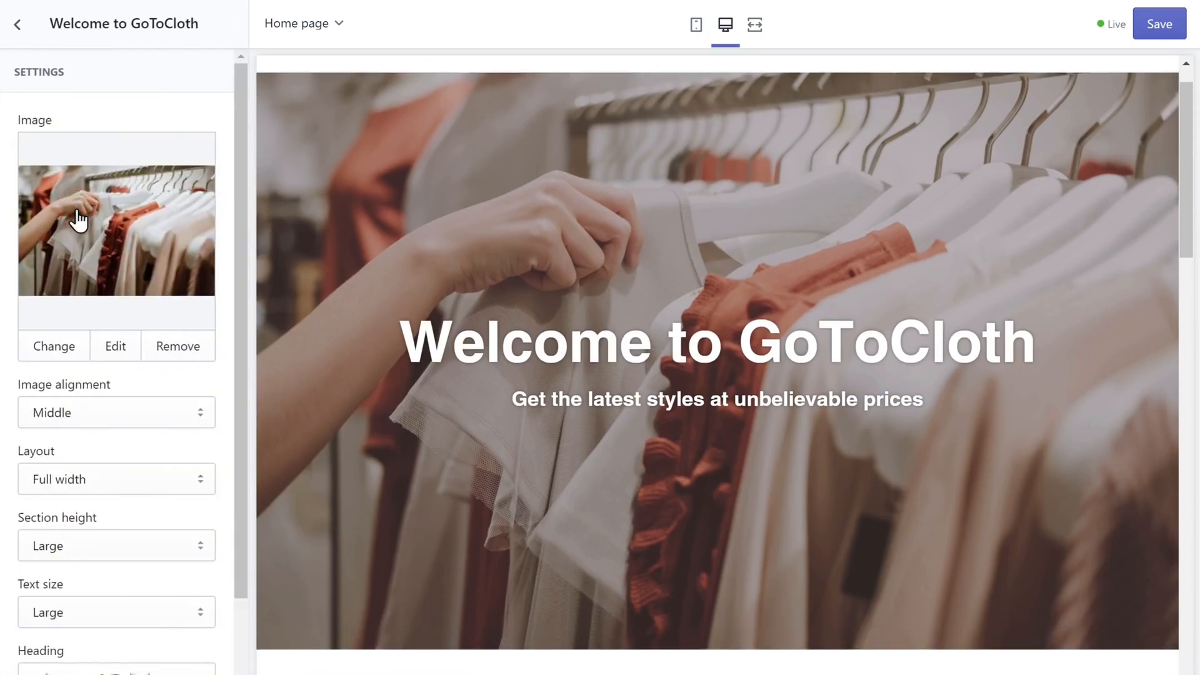
{"action": "left_click_drag", "start_coordinate": [239, 327], "coordinate": [238, 539]}
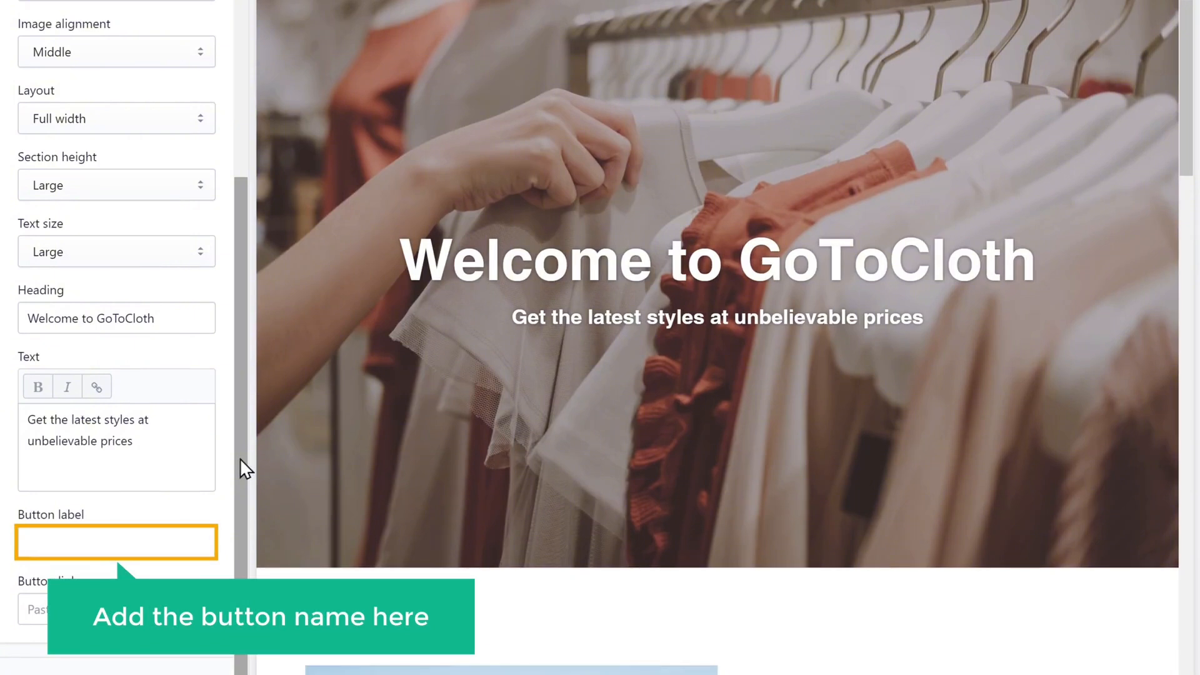
{"action": "left_click", "coordinate": [103, 541]}
{"action": "type", "text": "Shop "}
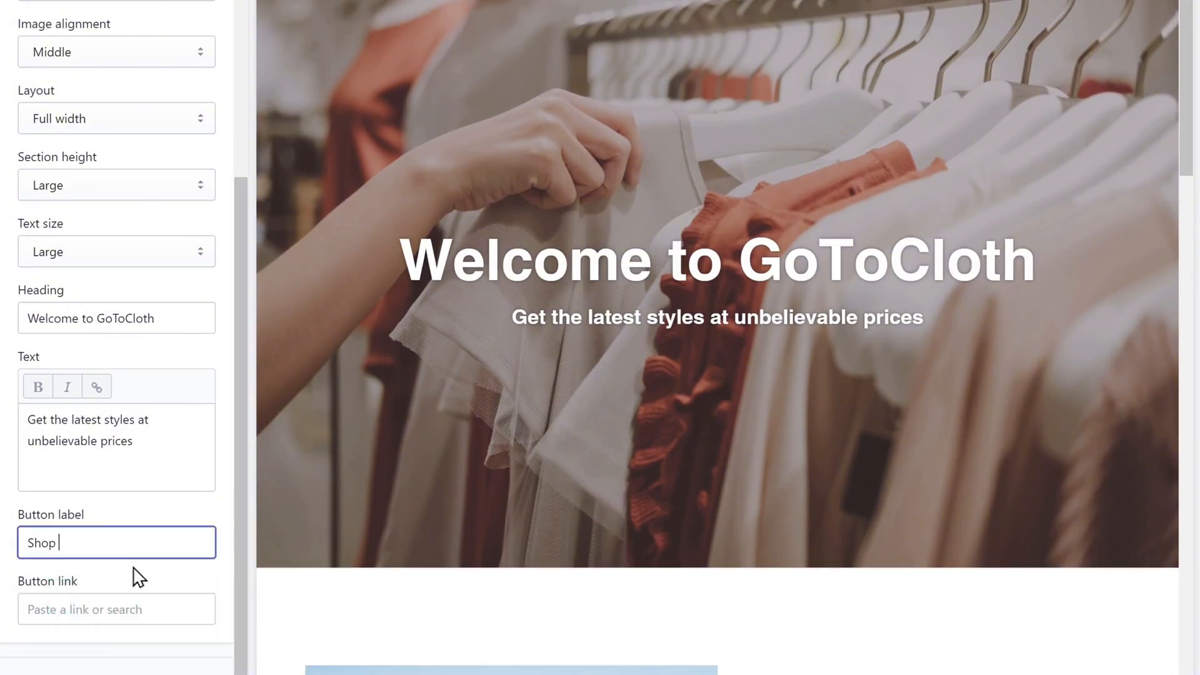
{"action": "type", "text": "Now"}
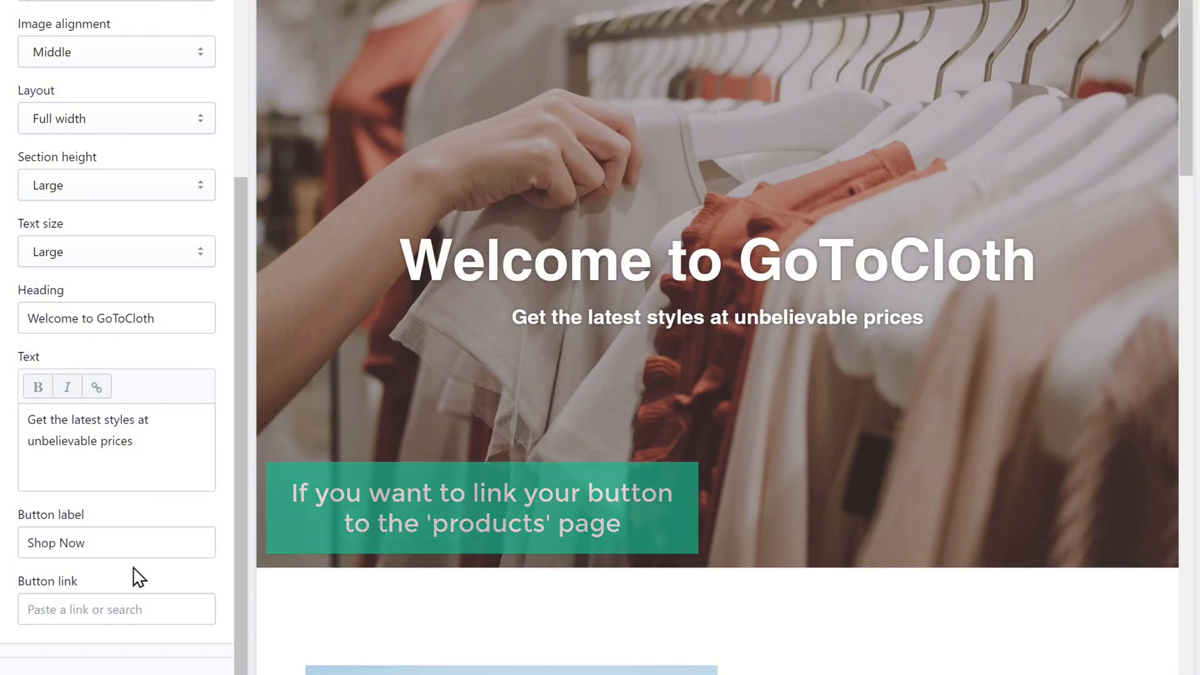
{"action": "left_click", "coordinate": [152, 610]}
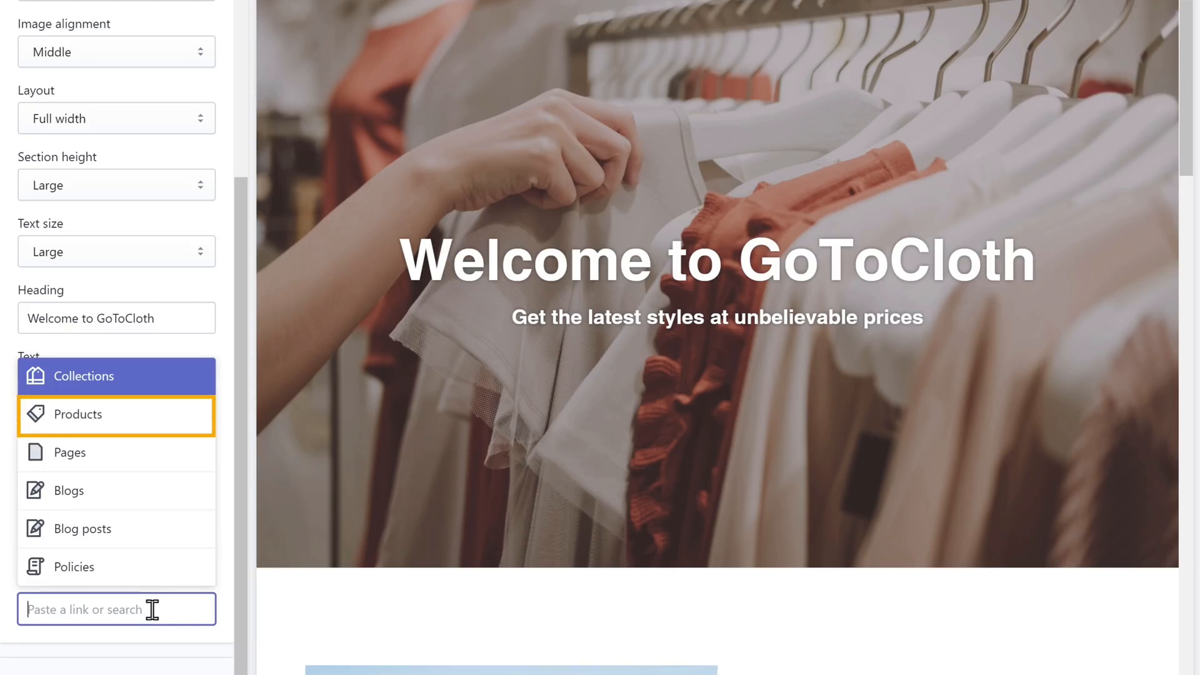
{"action": "left_click", "coordinate": [70, 426]}
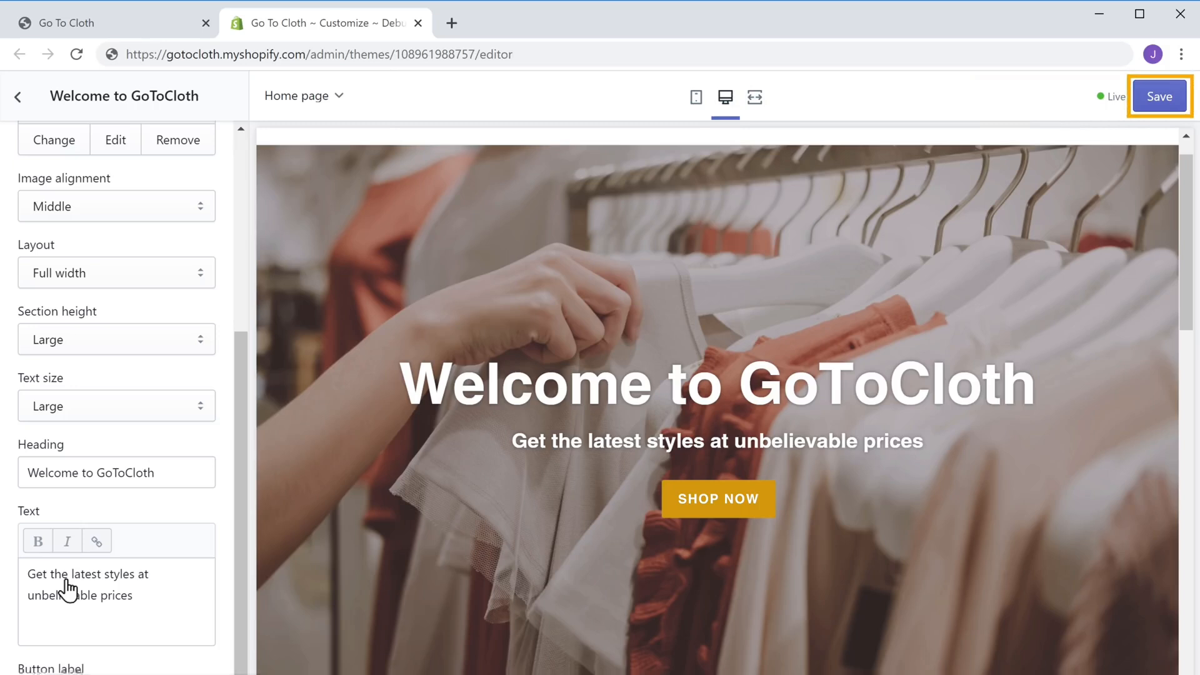
Save the theme edits and switch to the Go To Cloth storefront tab
{"action": "left_click", "coordinate": [1160, 107]}
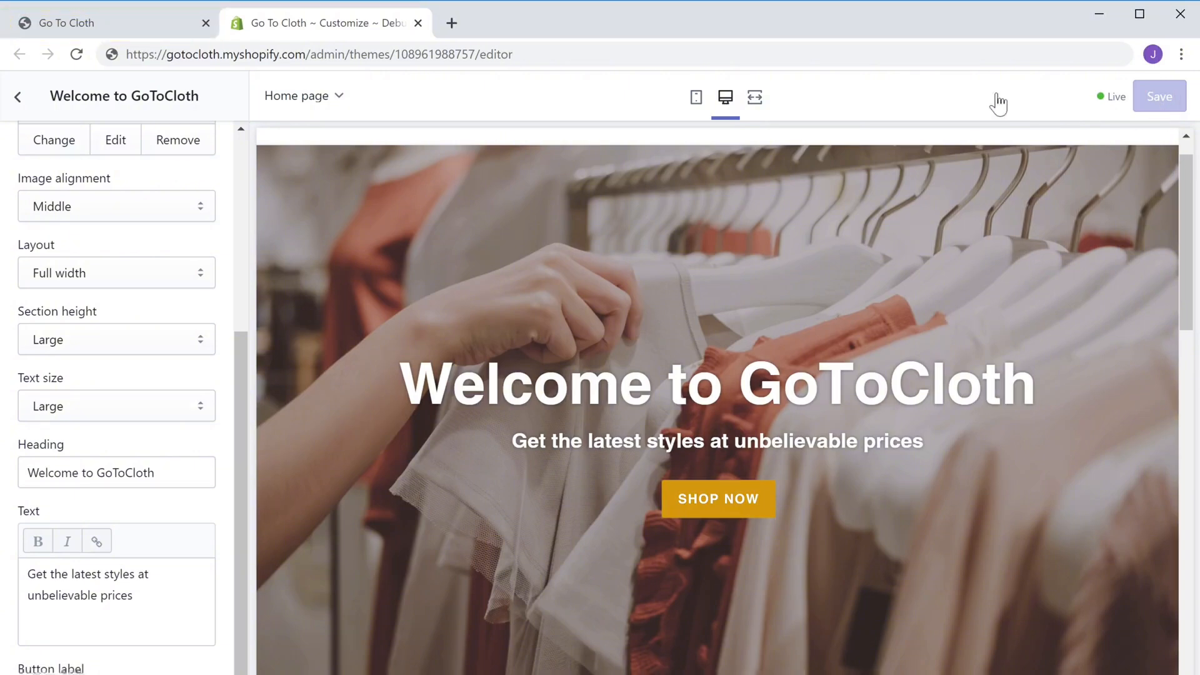
{"action": "left_click", "coordinate": [116, 29]}
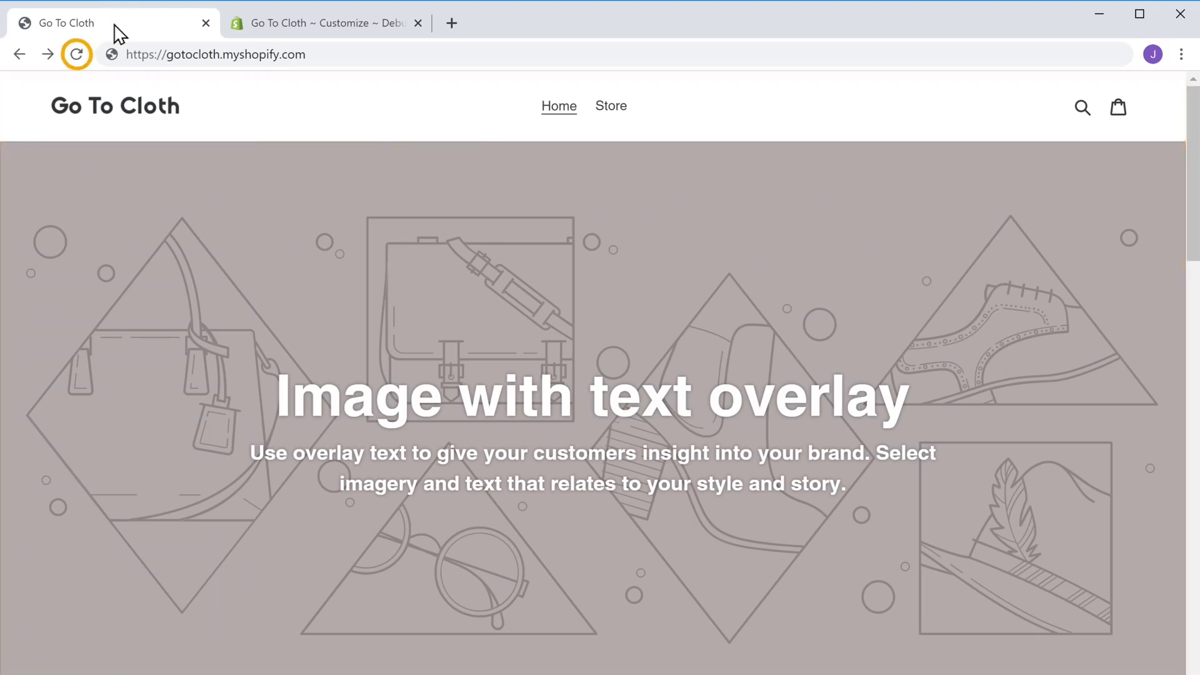
Reload the storefront and scroll through the new Welcome to GoToCloth banner and homepage
{"action": "left_click", "coordinate": [76, 62]}
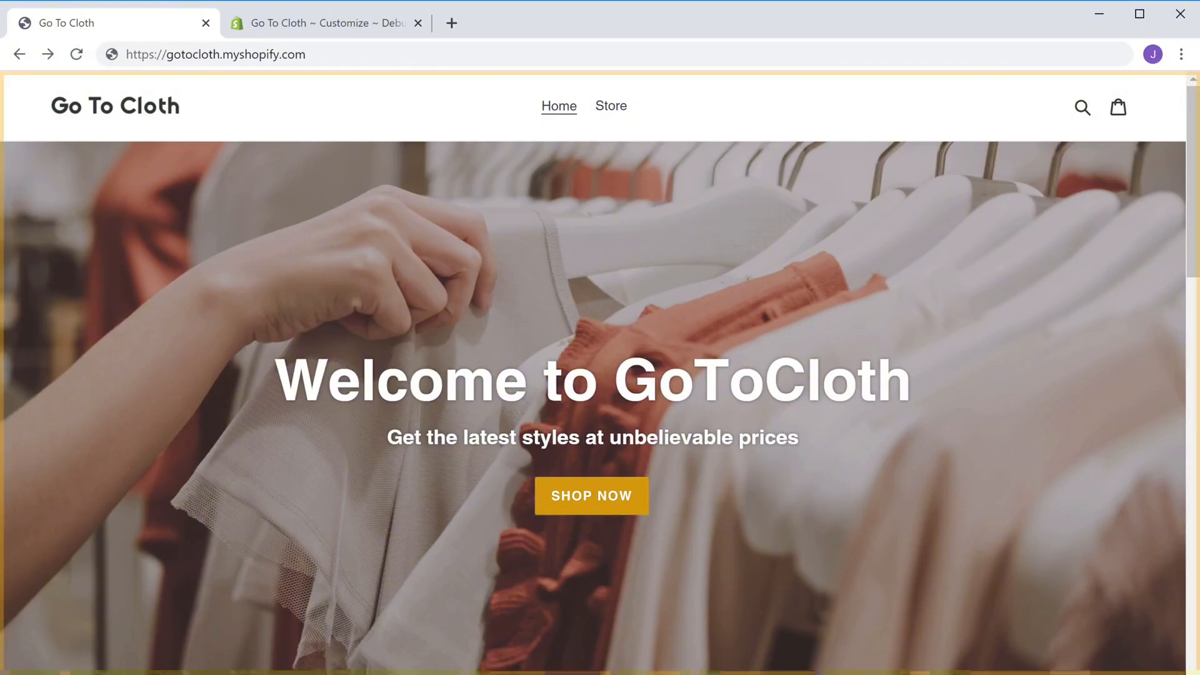
{"action": "scroll", "coordinate": [600, 375], "scroll_direction": "down", "scroll_amount": 5}
{"action": "scroll", "coordinate": [600, 375], "scroll_direction": "down", "scroll_amount": 20}
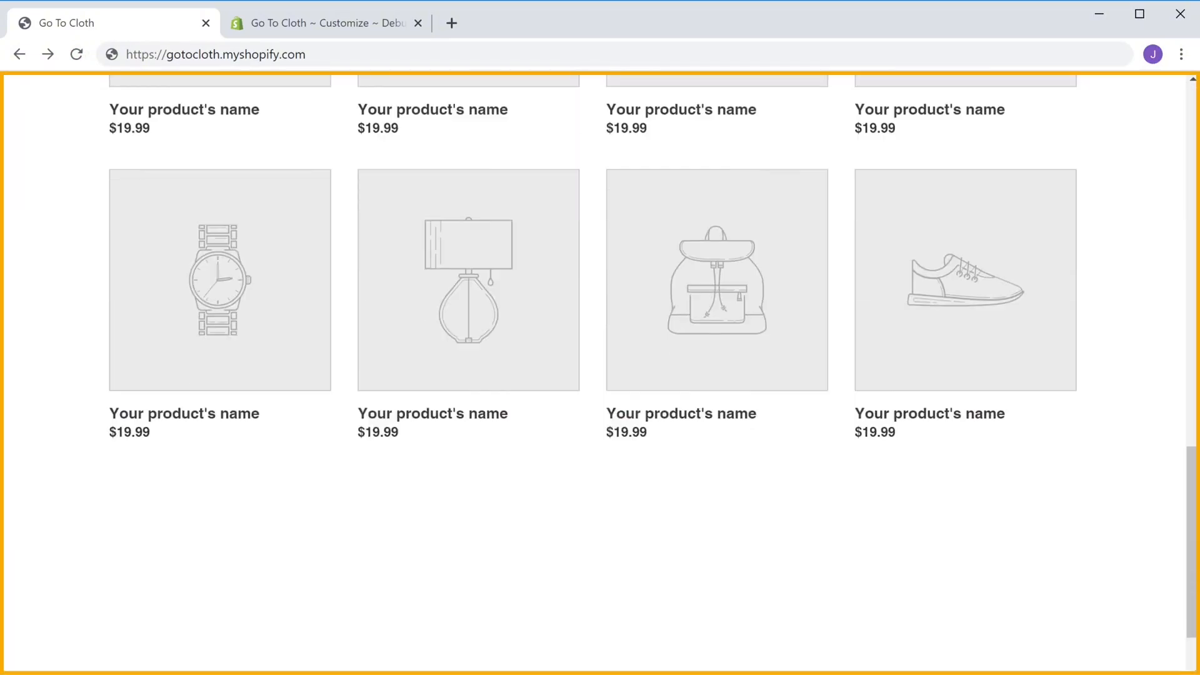
{"action": "scroll", "coordinate": [600, 375], "scroll_direction": "down", "scroll_amount": 1}
{"action": "scroll", "coordinate": [600, 375], "scroll_direction": "up", "scroll_amount": 20}
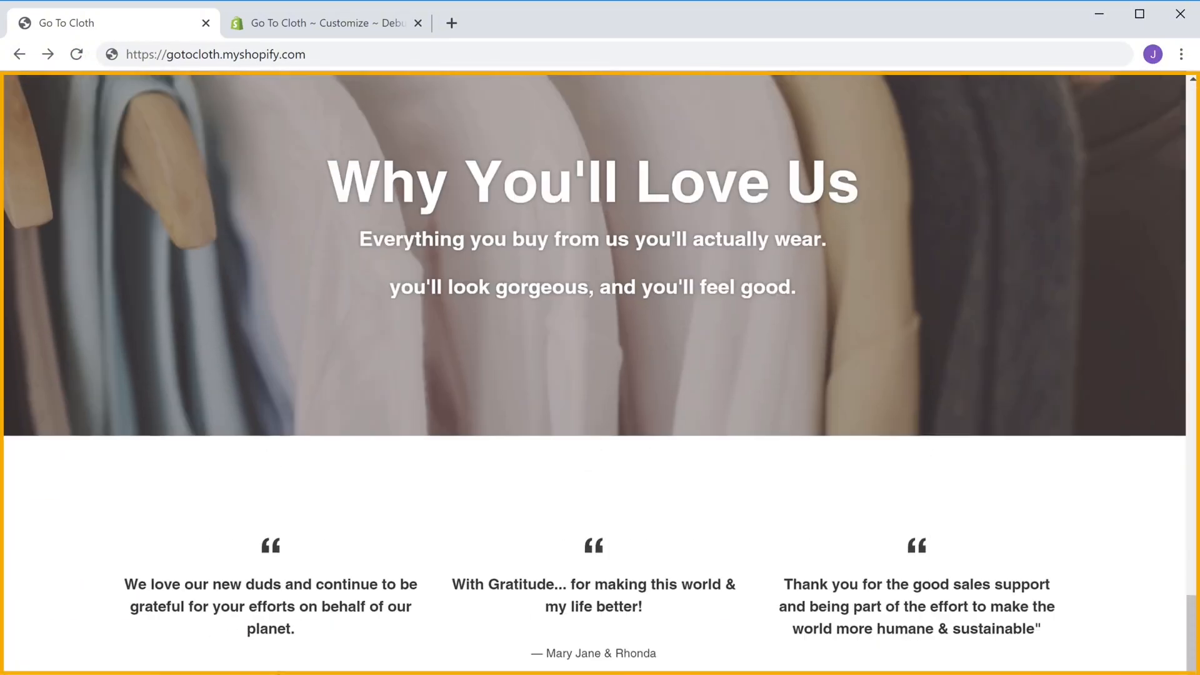
{"action": "scroll", "coordinate": [600, 375], "scroll_direction": "up", "scroll_amount": 10}
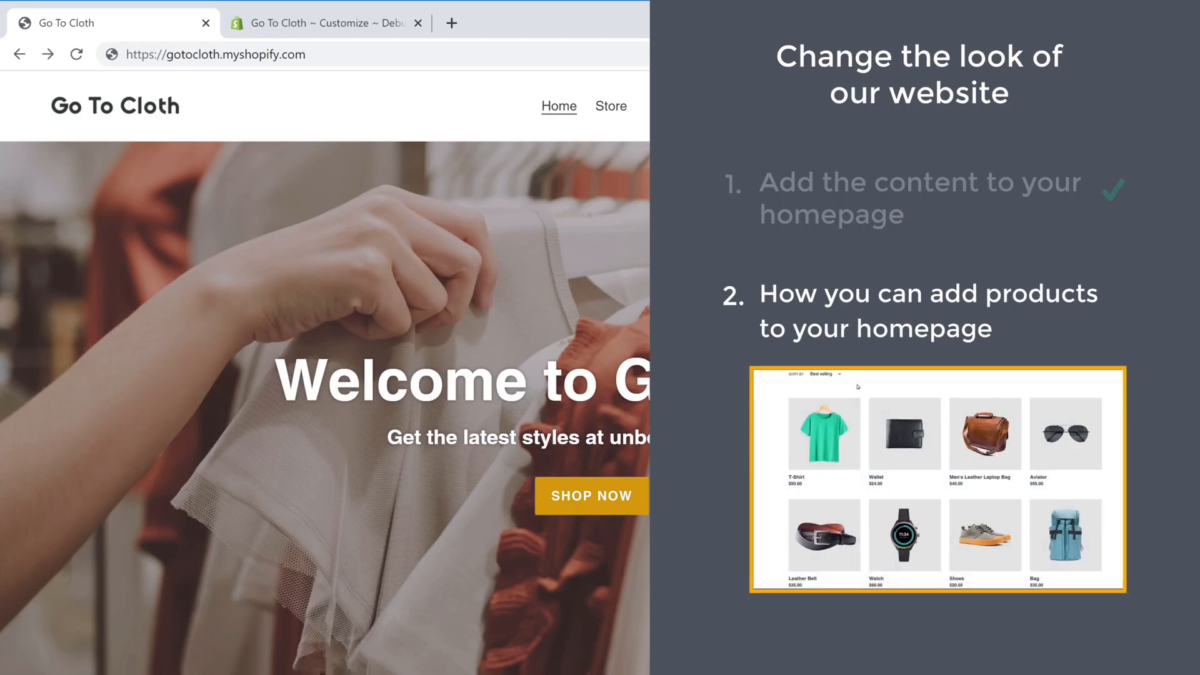
Scroll down to the Featured Collection and reopen the home page in the theme editor
{"action": "scroll", "coordinate": [593, 375], "scroll_direction": "down", "scroll_amount": 3}
{"action": "scroll", "coordinate": [593, 375], "scroll_direction": "down", "scroll_amount": 10}
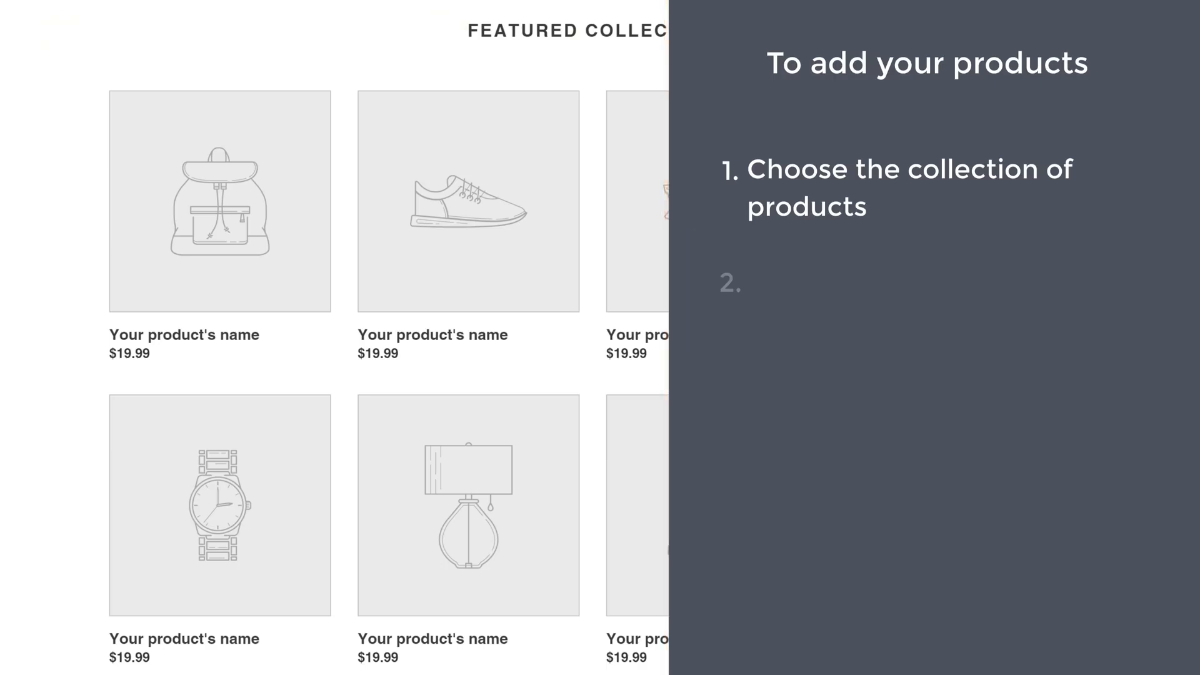
{"action": "scroll", "coordinate": [1194, 203], "scroll_direction": "down", "scroll_amount": 2}
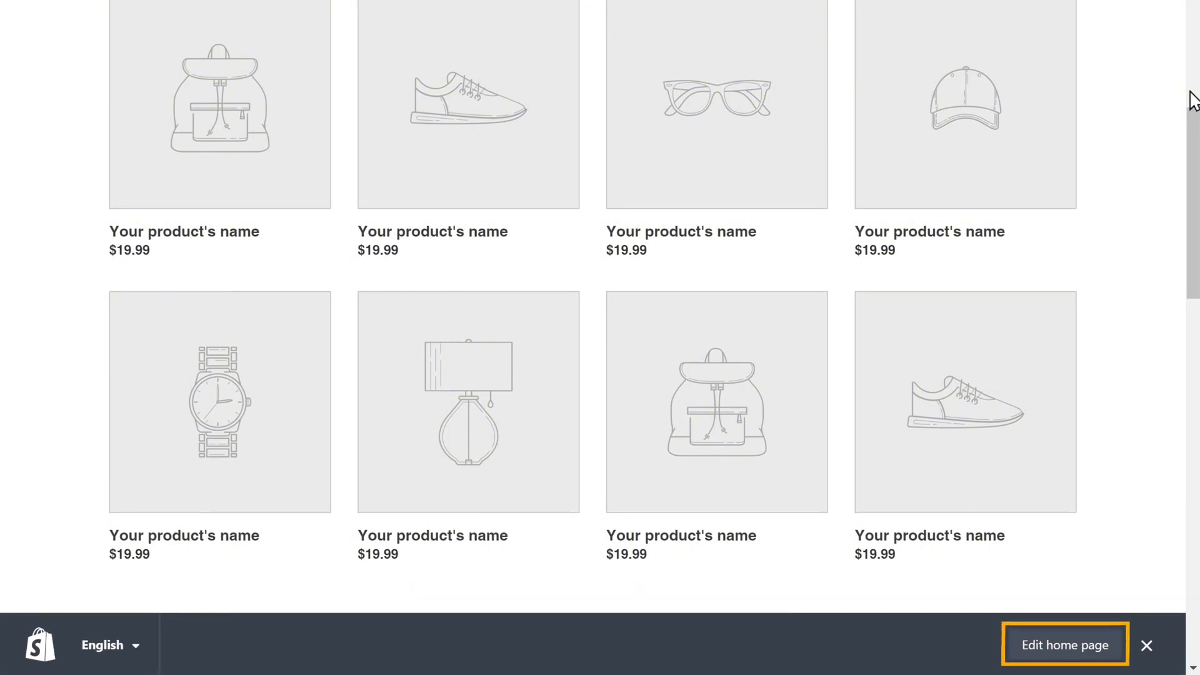
{"action": "left_click", "coordinate": [1063, 650]}
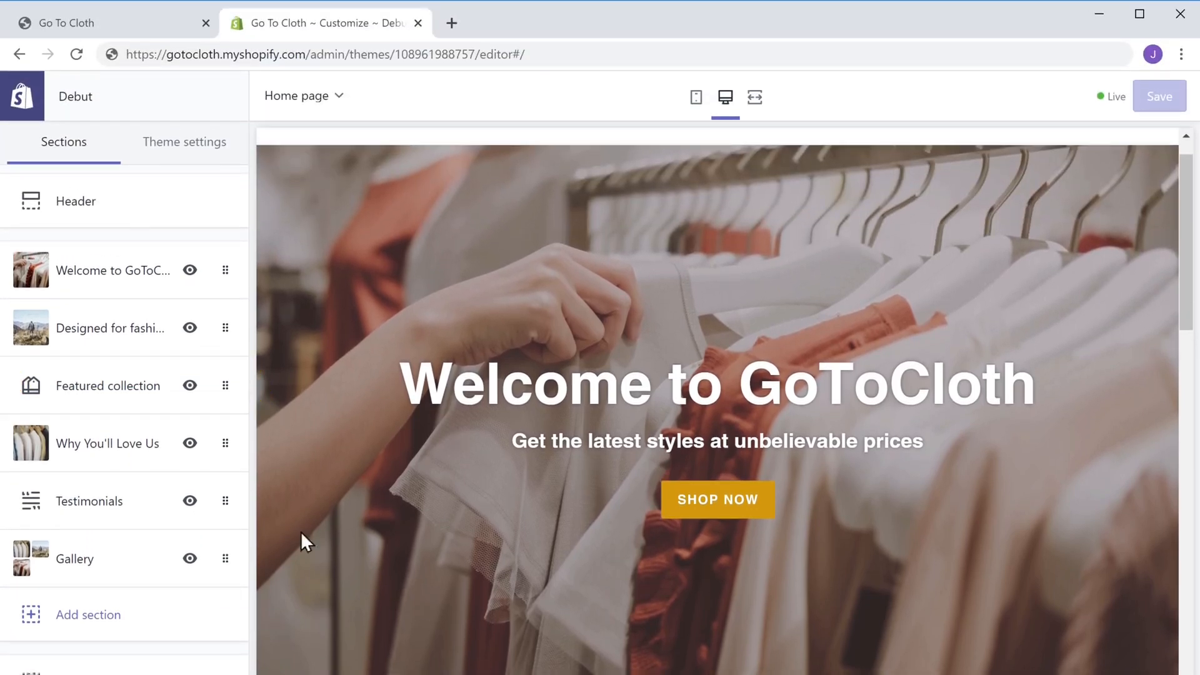
Set the Featured collection section to the Home page collection and save the change
{"action": "left_click", "coordinate": [82, 399]}
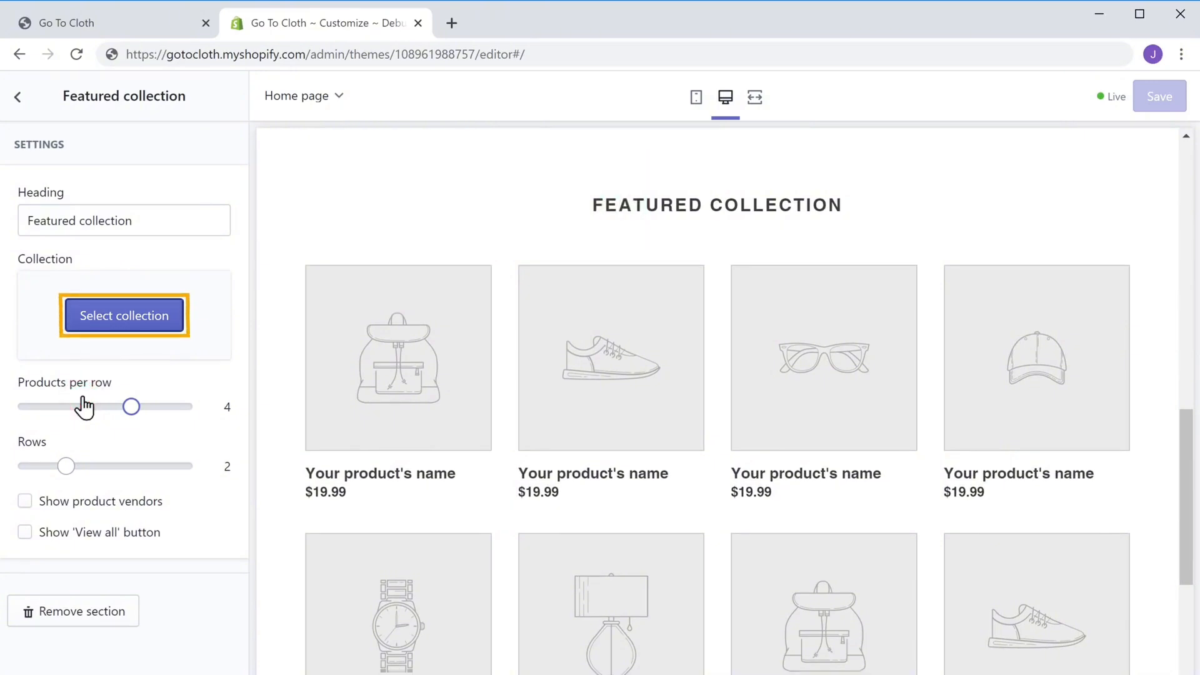
{"action": "left_click", "coordinate": [136, 325]}
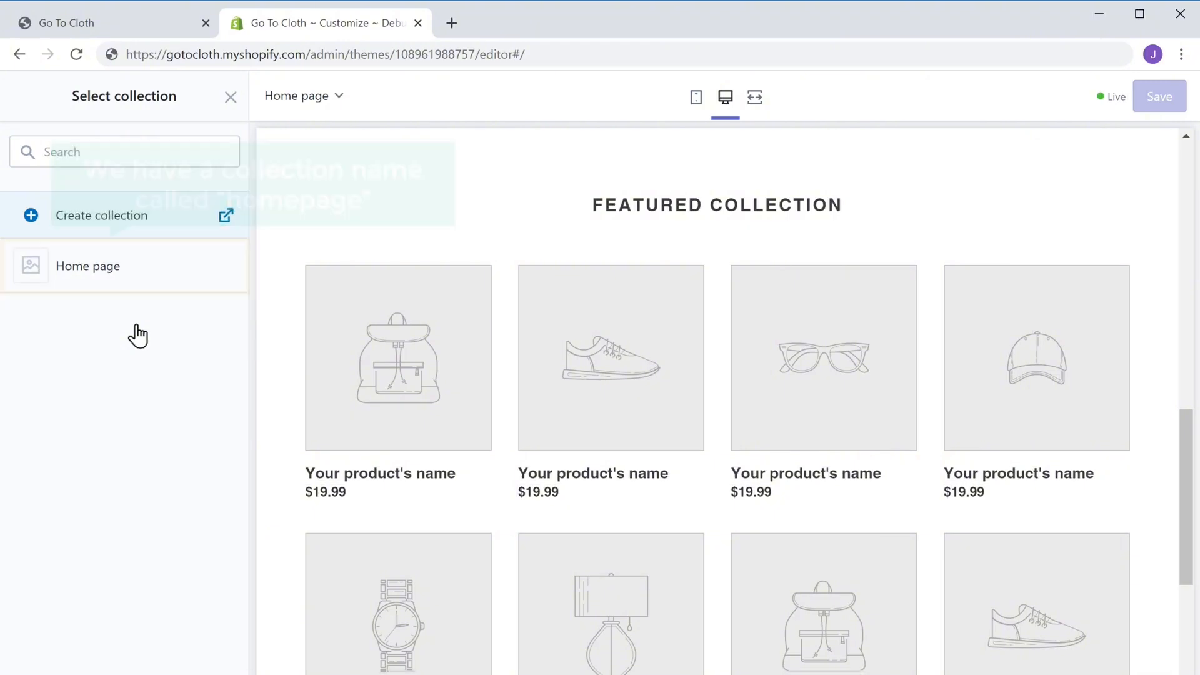
{"action": "left_click", "coordinate": [77, 281]}
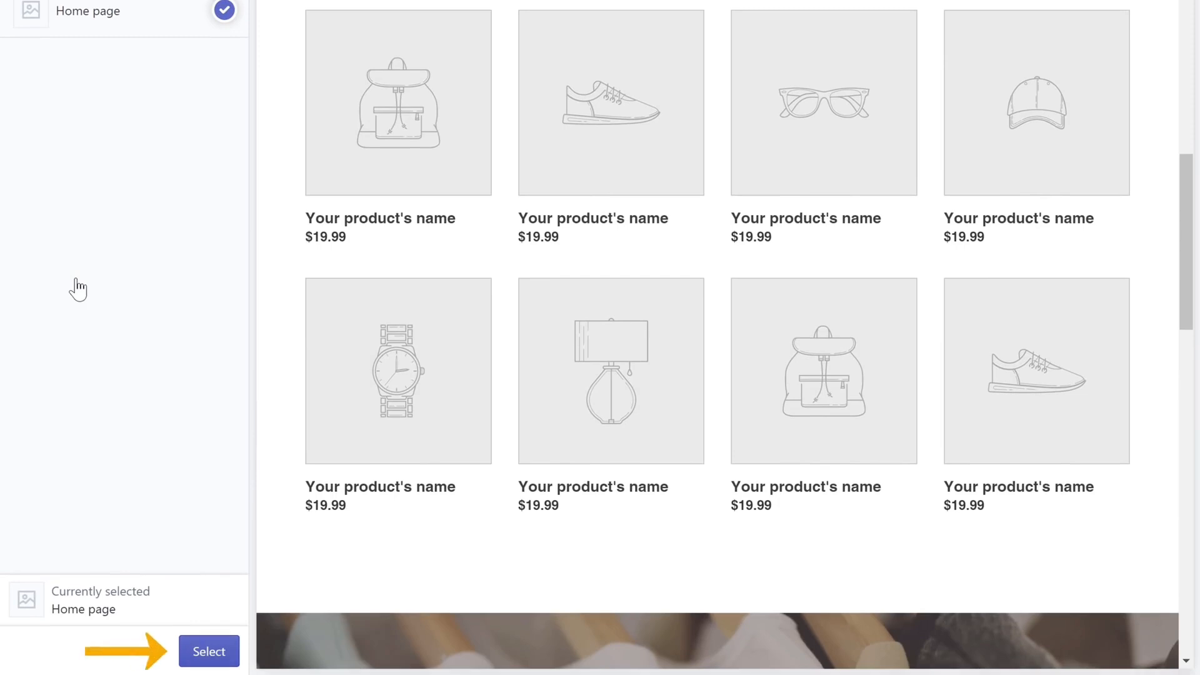
{"action": "left_click", "coordinate": [205, 652]}
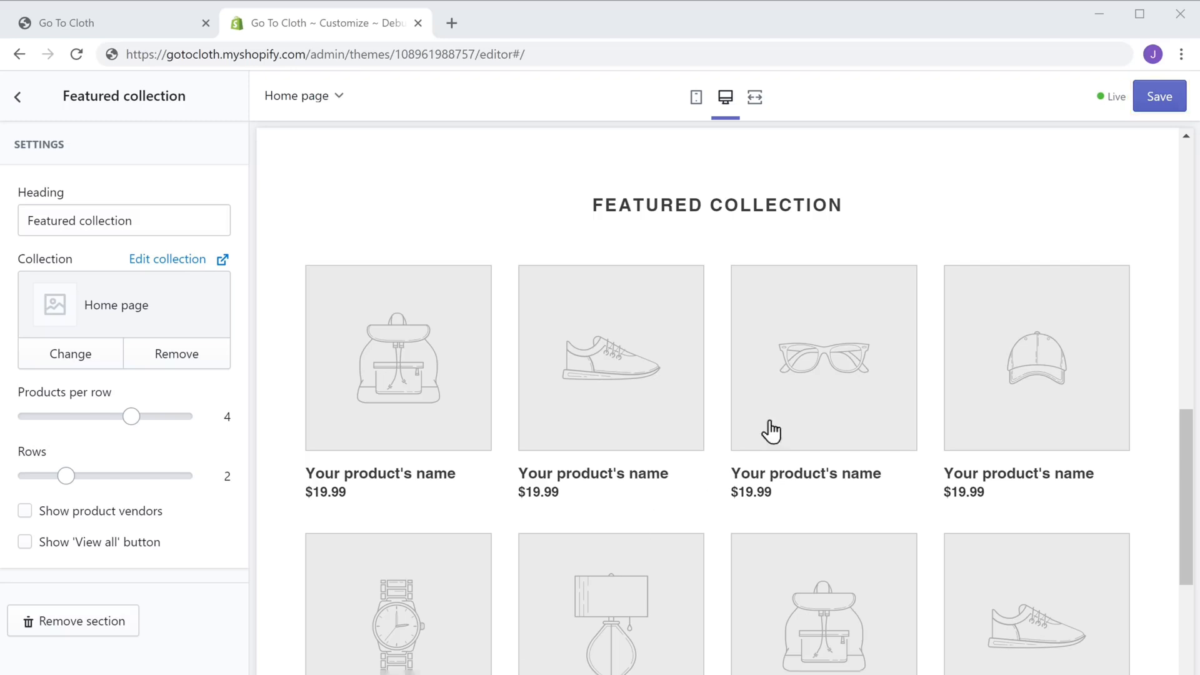
{"action": "left_click", "coordinate": [1158, 101]}
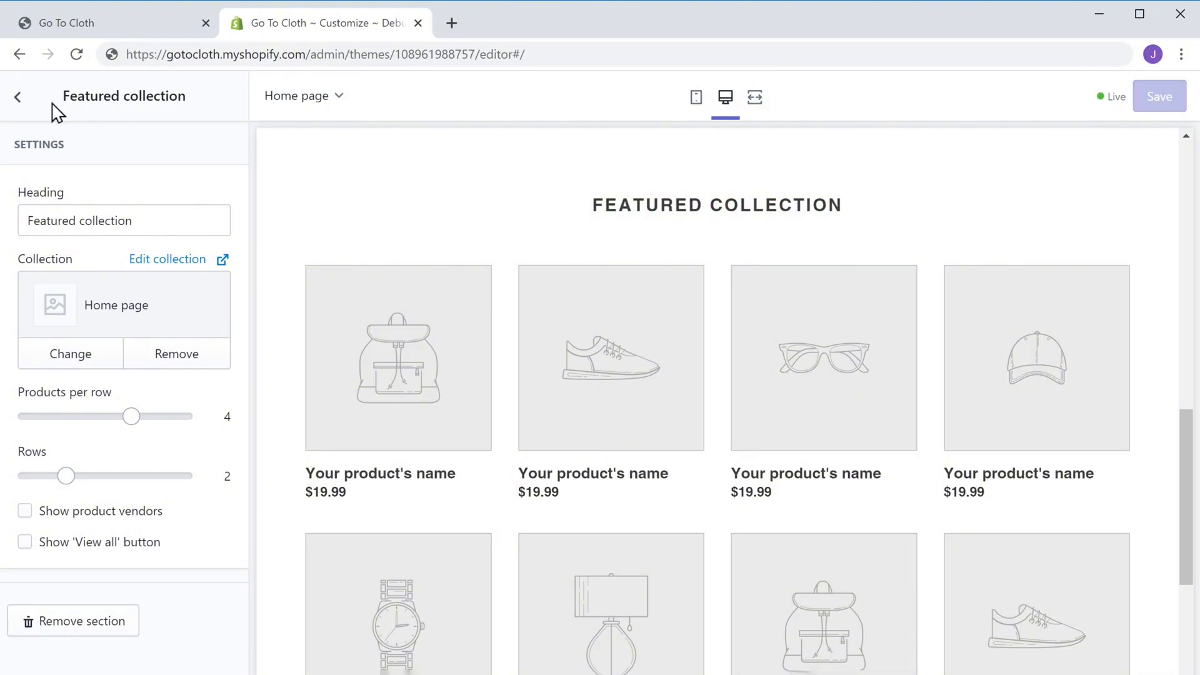
{"action": "left_click", "coordinate": [19, 100]}
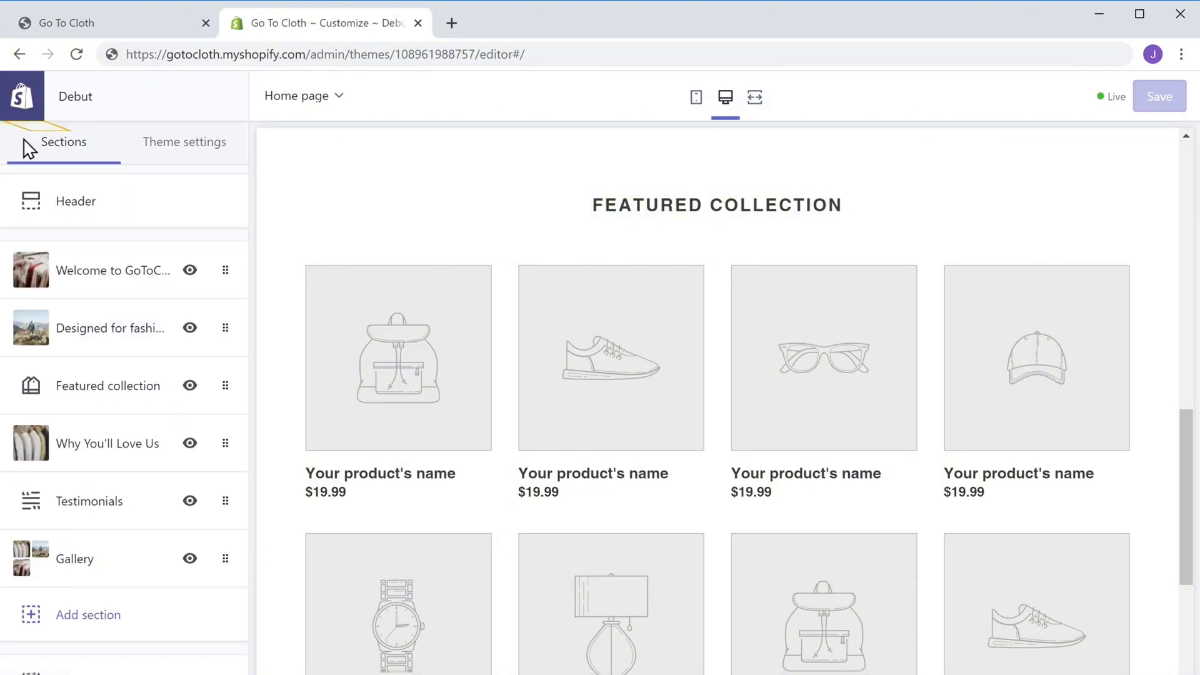
Open the Home page collection from the admin's Collections list and browse products to add
{"action": "left_click", "coordinate": [19, 103]}
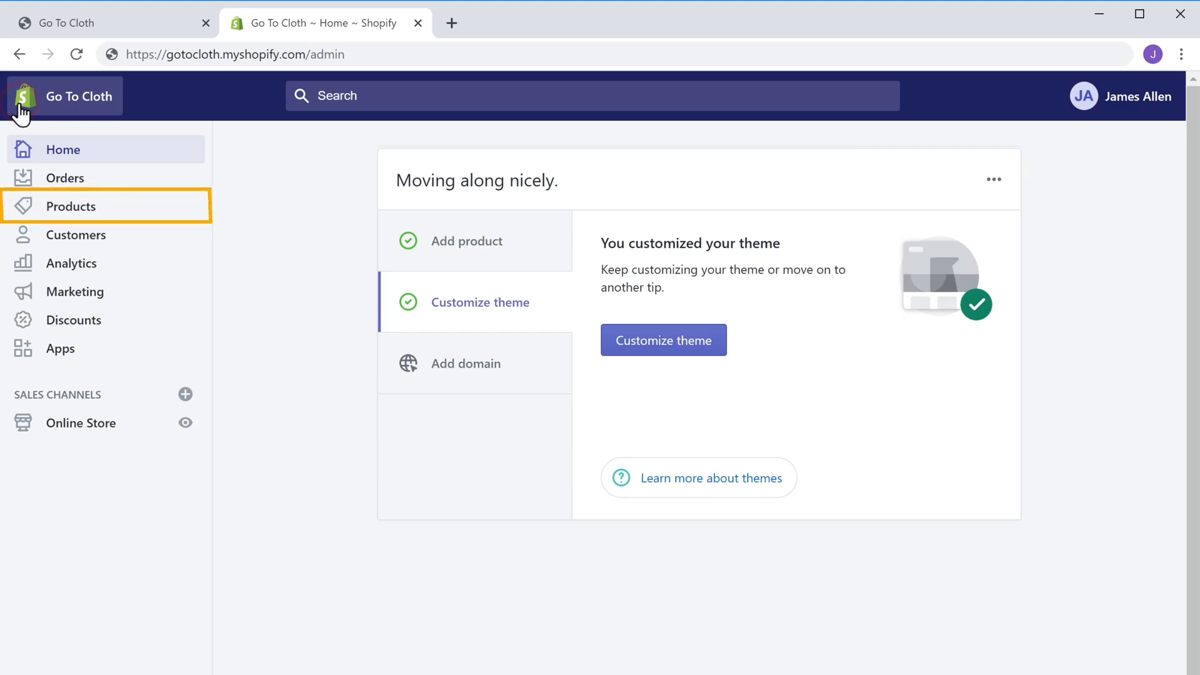
{"action": "left_click", "coordinate": [70, 220]}
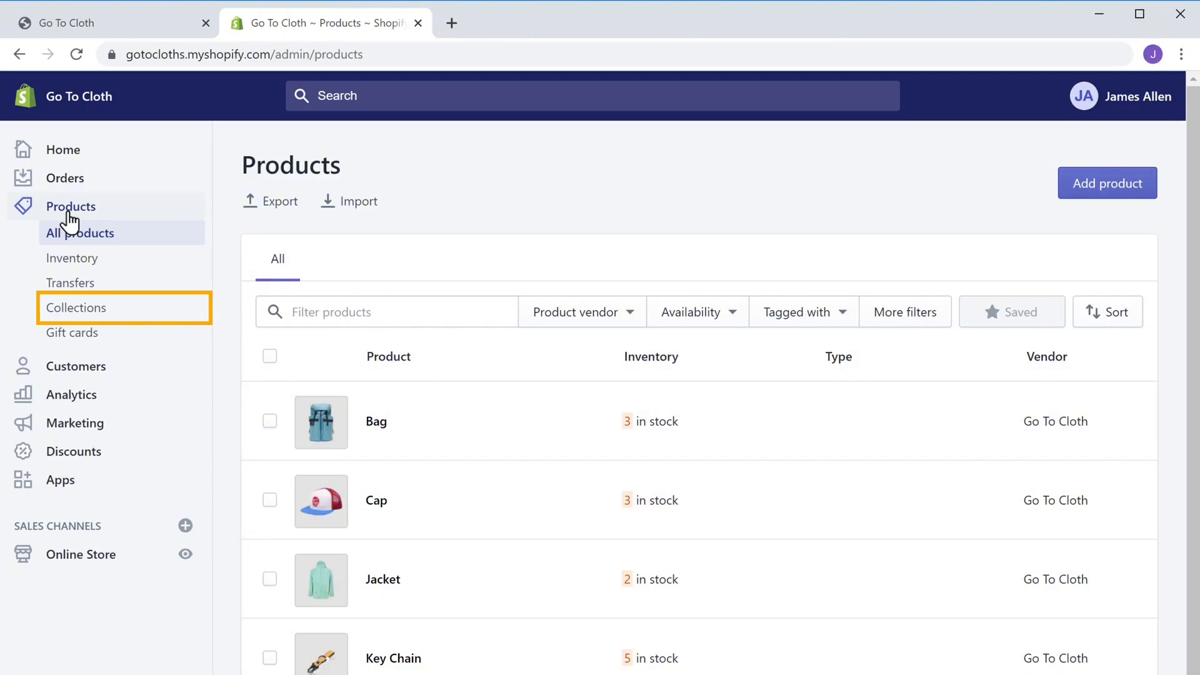
{"action": "left_click", "coordinate": [68, 319]}
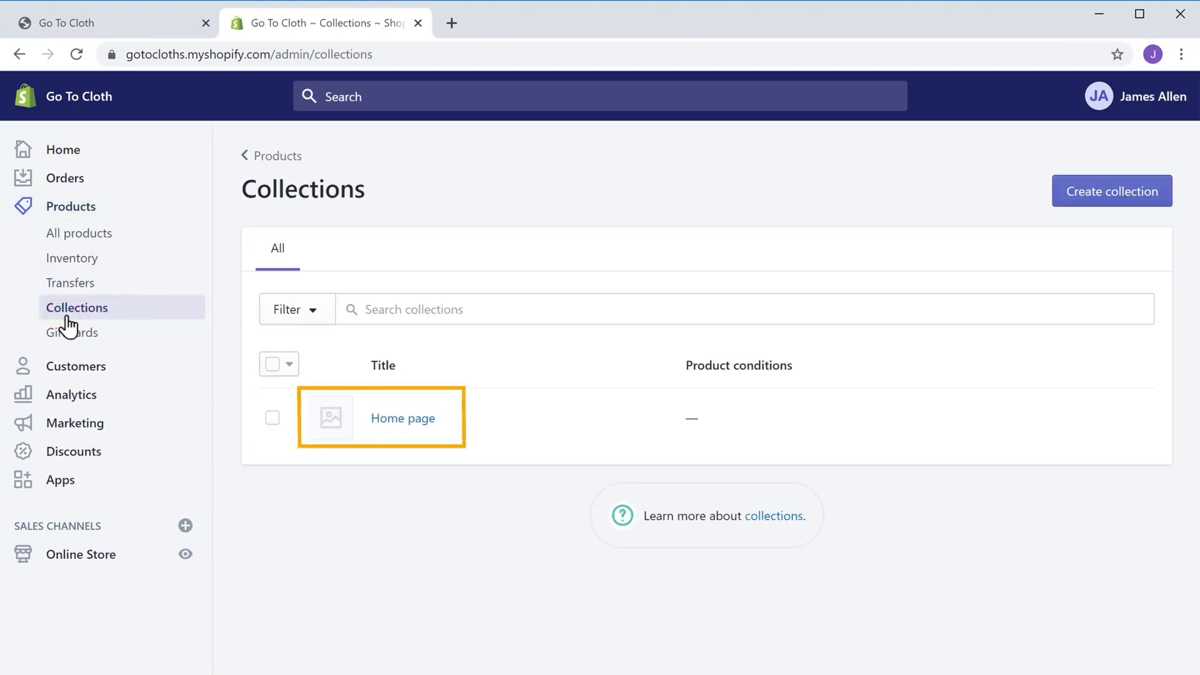
{"action": "left_click", "coordinate": [386, 432]}
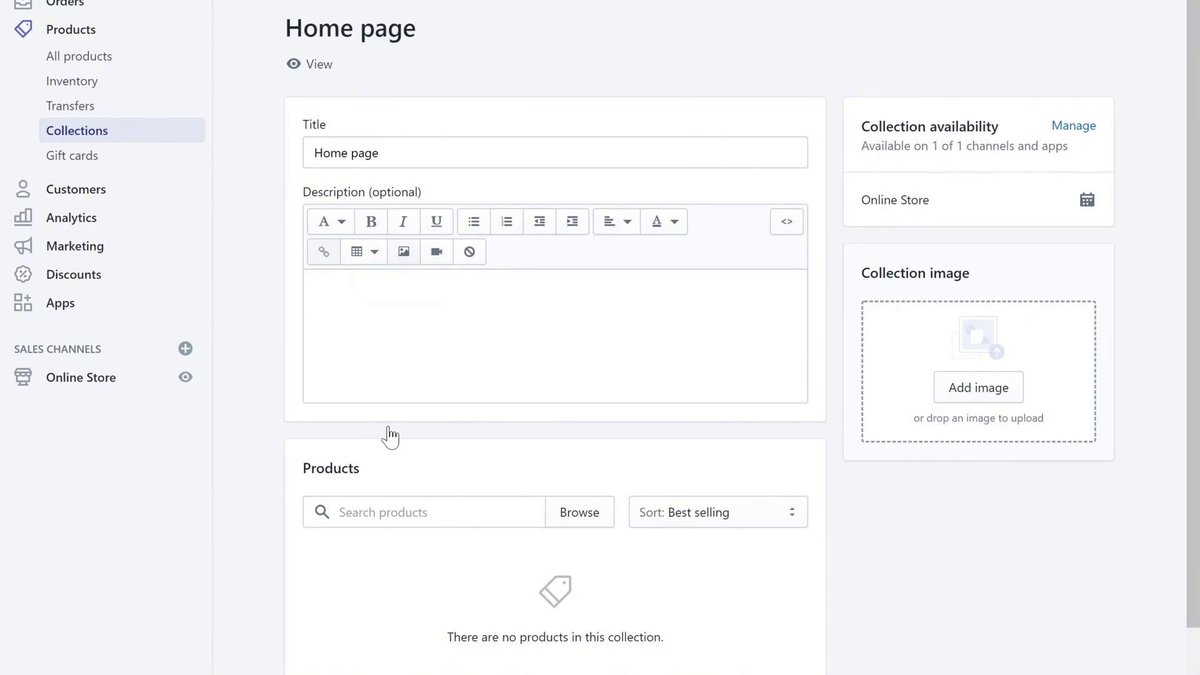
{"action": "left_click", "coordinate": [575, 528]}
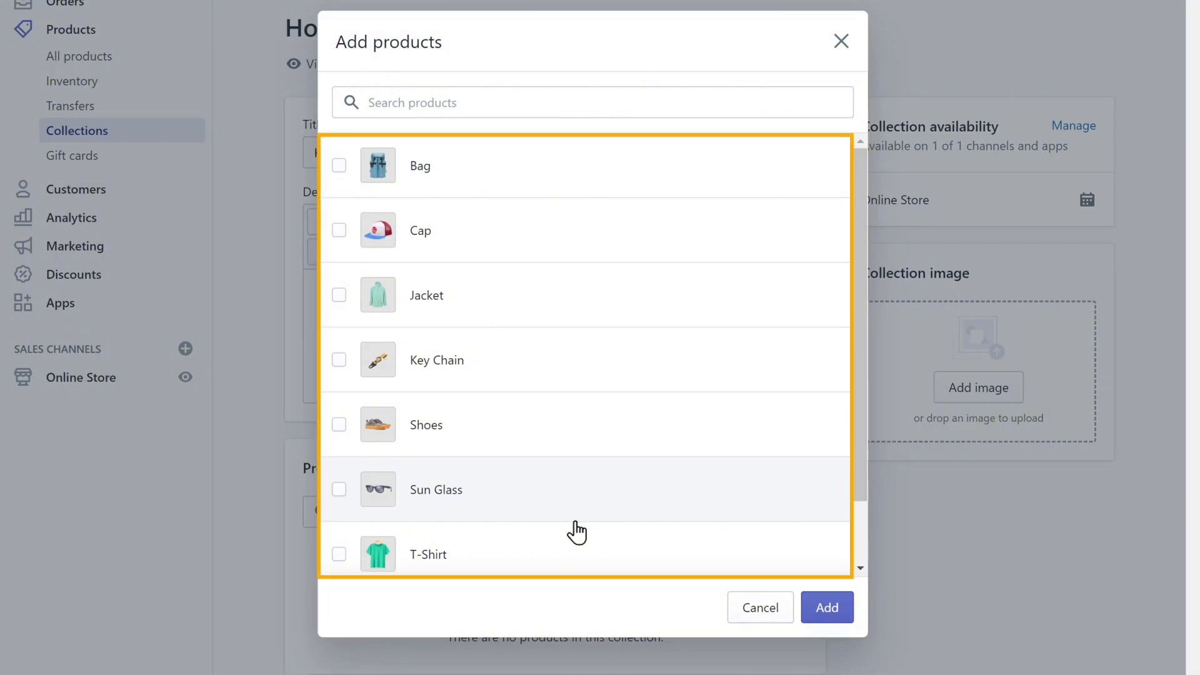
Add Bag, Cap, Jacket, Key Chain, Shoes, Sun Glass and T-Shirt to the Home page collection
{"action": "left_click", "coordinate": [339, 166]}
{"action": "left_click", "coordinate": [339, 231]}
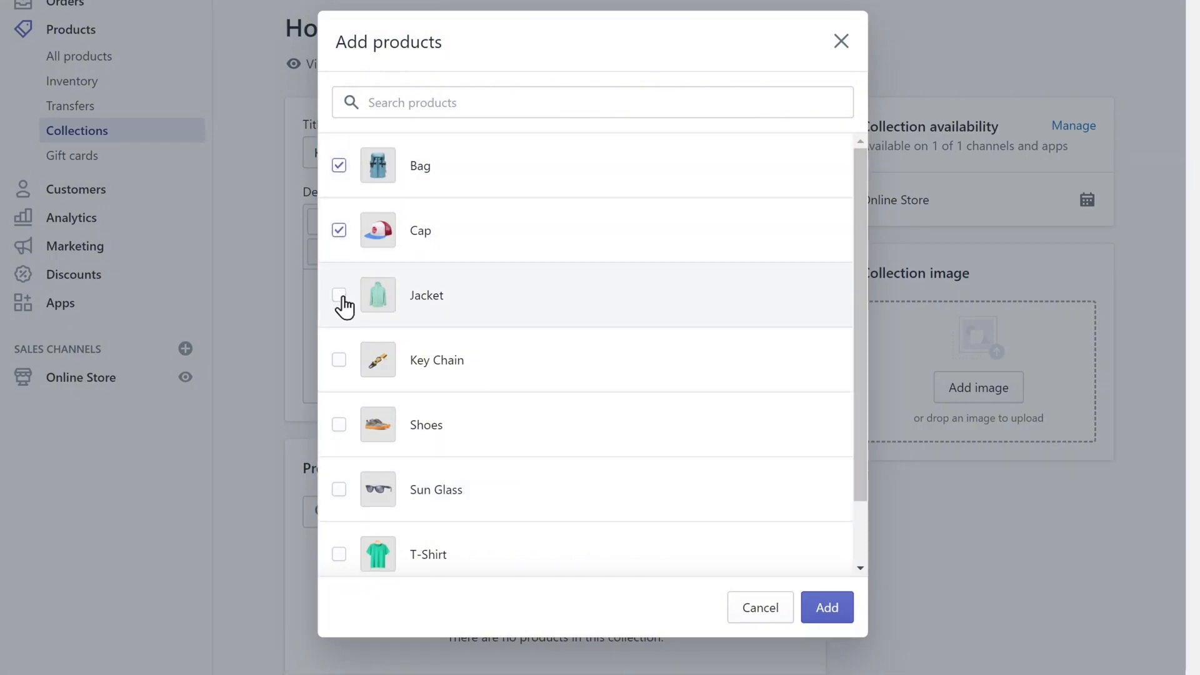
{"action": "left_click", "coordinate": [339, 296]}
{"action": "left_click", "coordinate": [341, 362]}
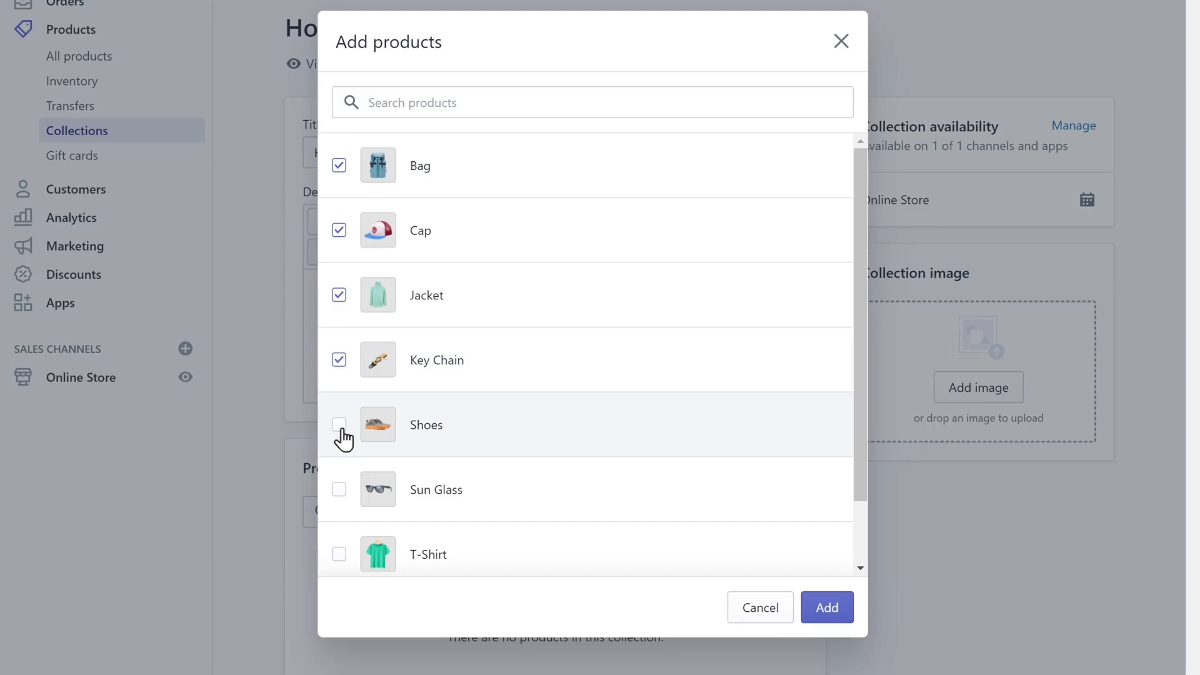
{"action": "left_click", "coordinate": [341, 428]}
{"action": "left_click", "coordinate": [340, 493]}
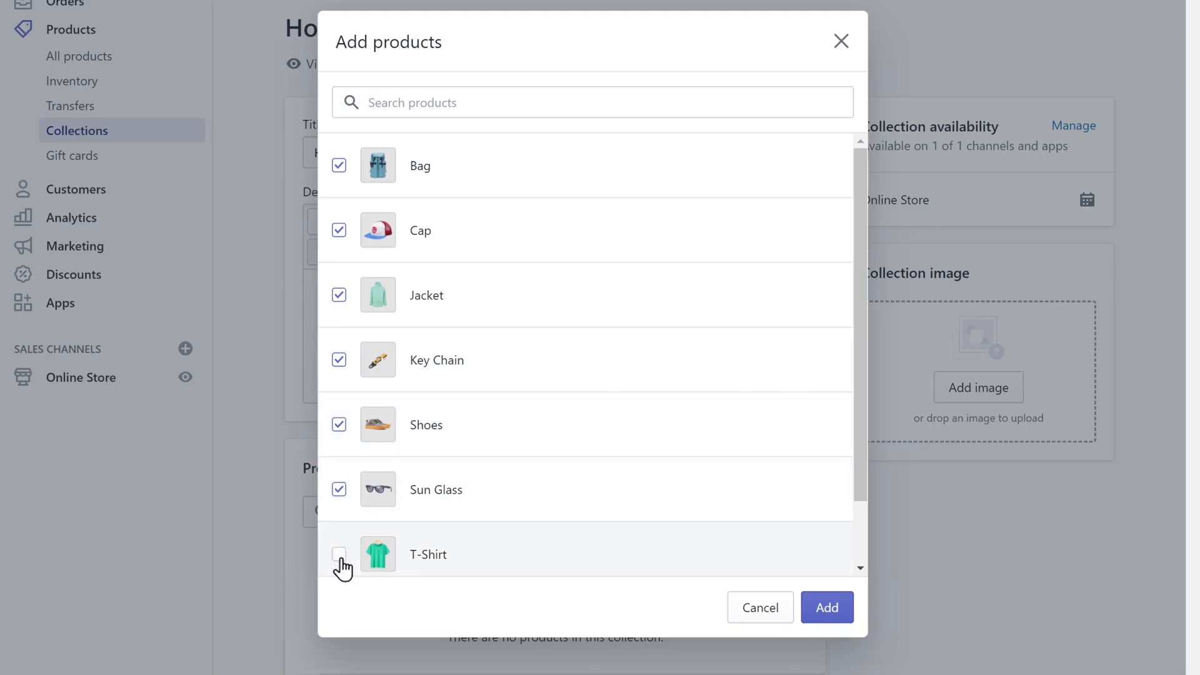
{"action": "left_click", "coordinate": [341, 558]}
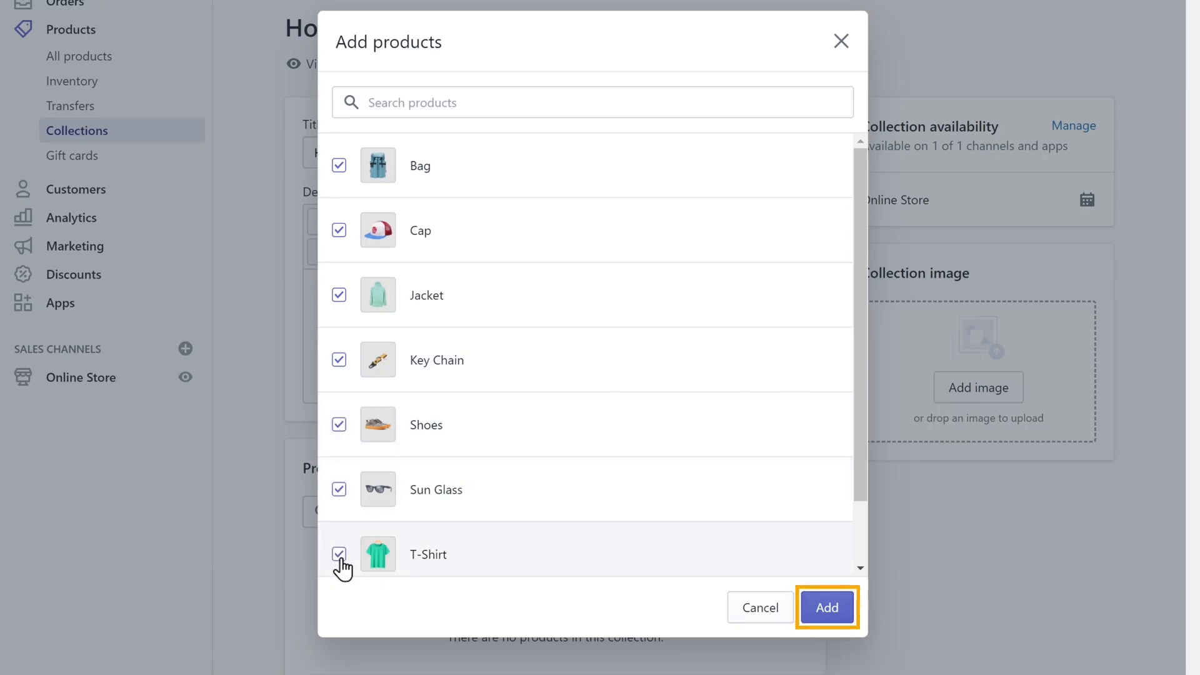
{"action": "left_click", "coordinate": [827, 612]}
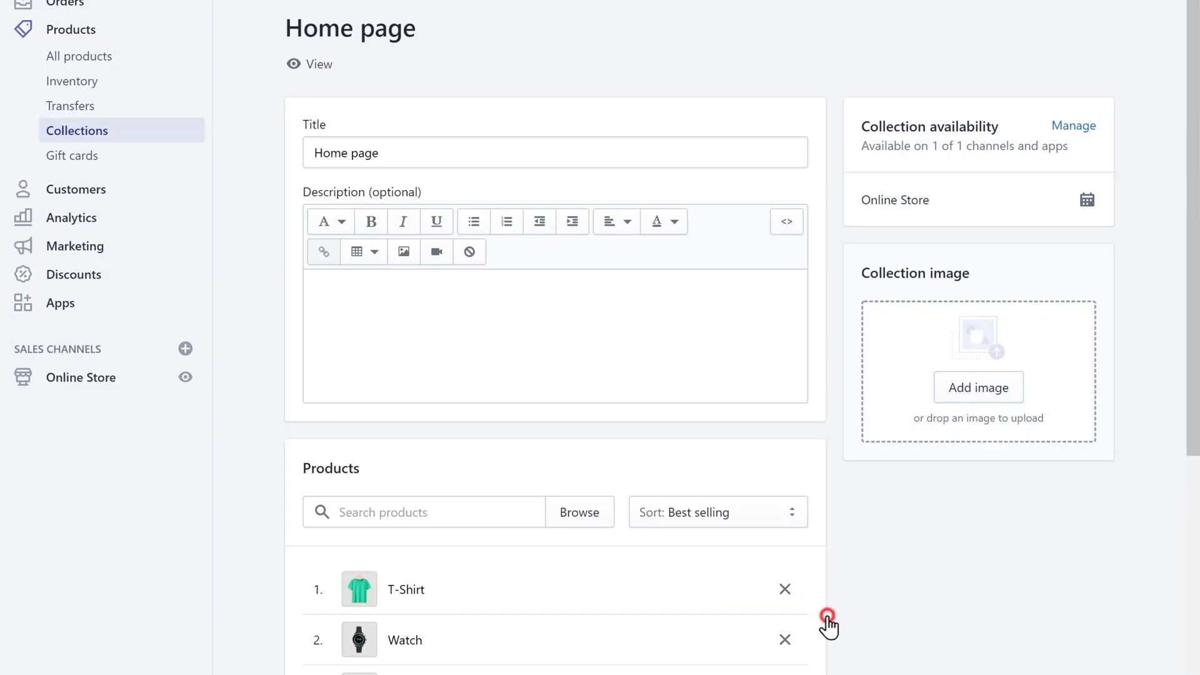
{"action": "scroll", "coordinate": [830, 621], "scroll_direction": "down", "scroll_amount": 5}
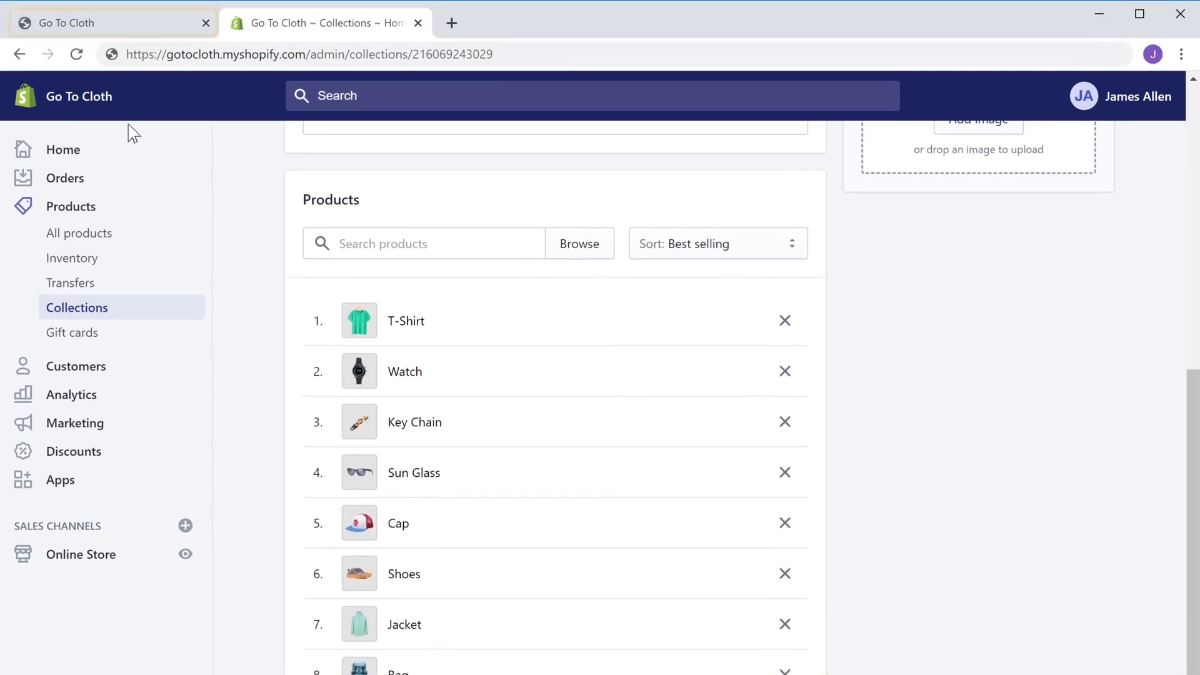
Reload the storefront tab so the Featured Collection shows the real products
{"action": "left_click", "coordinate": [129, 31]}
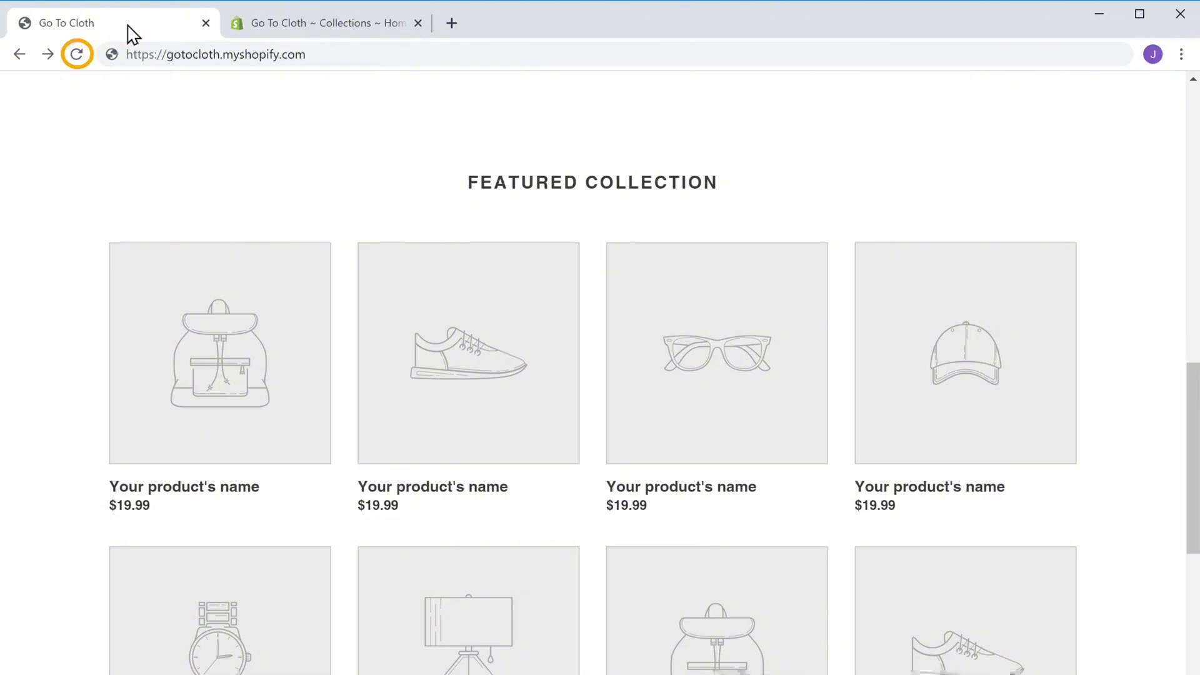
{"action": "left_click", "coordinate": [77, 54]}
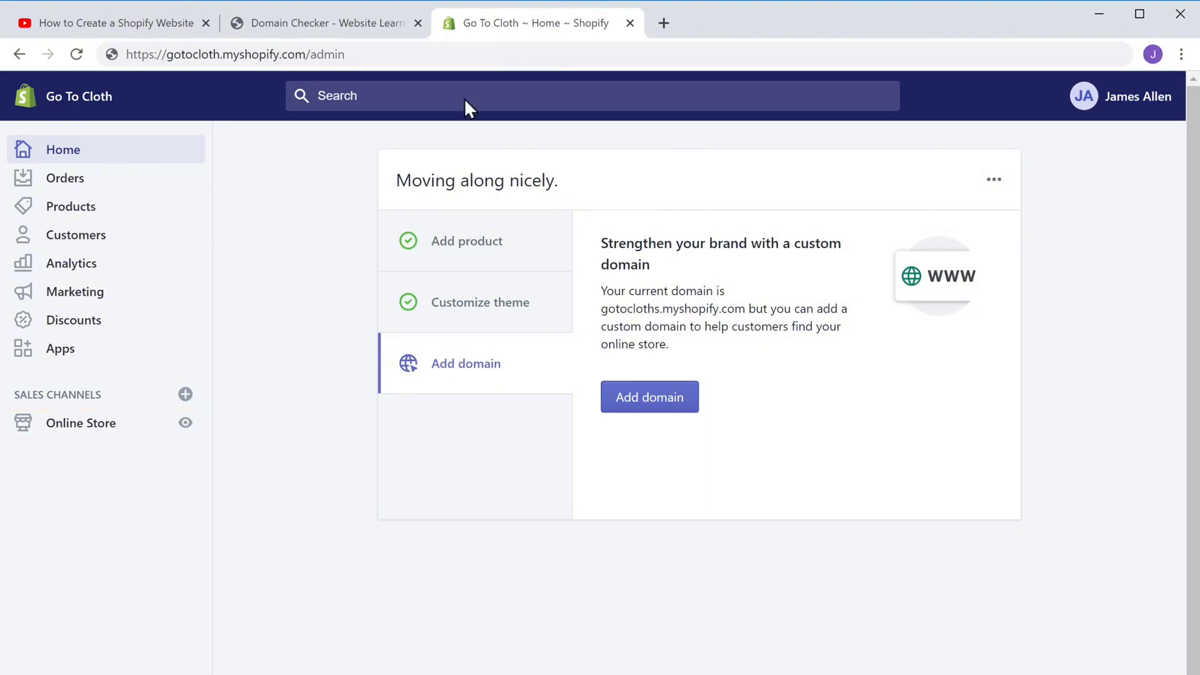
Open the Online Store Domains page, which lists gotocloths.myshopify.com as the primary domain
{"action": "left_click", "coordinate": [67, 429]}
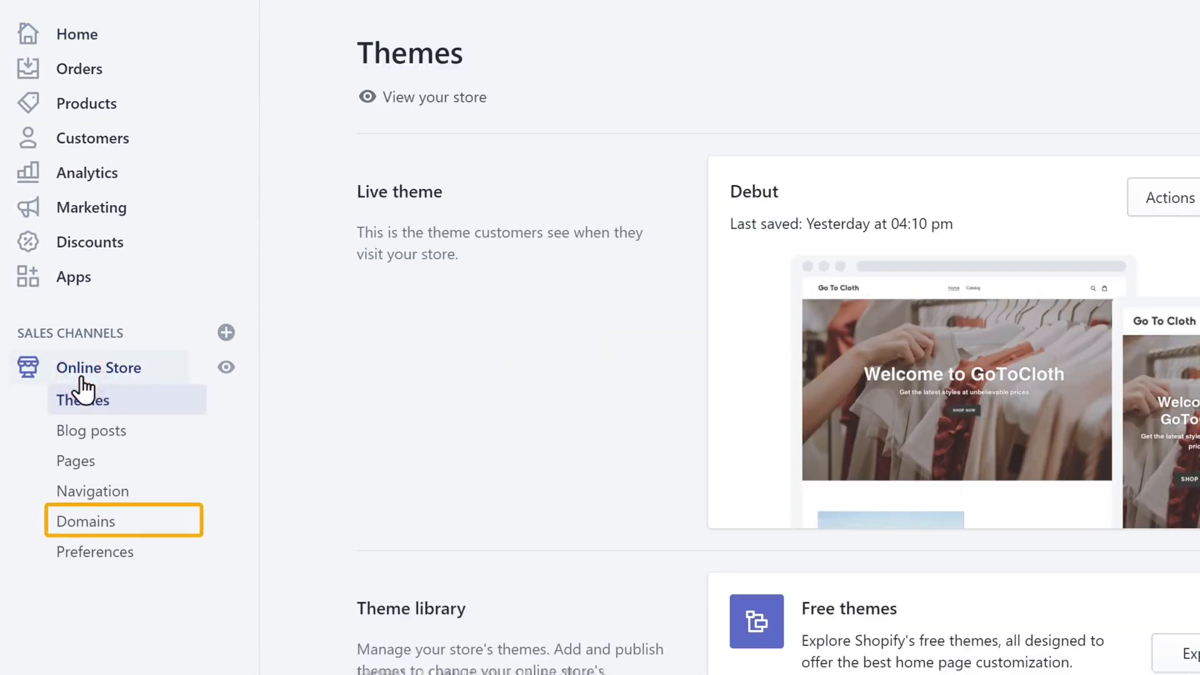
{"action": "left_click", "coordinate": [83, 531]}
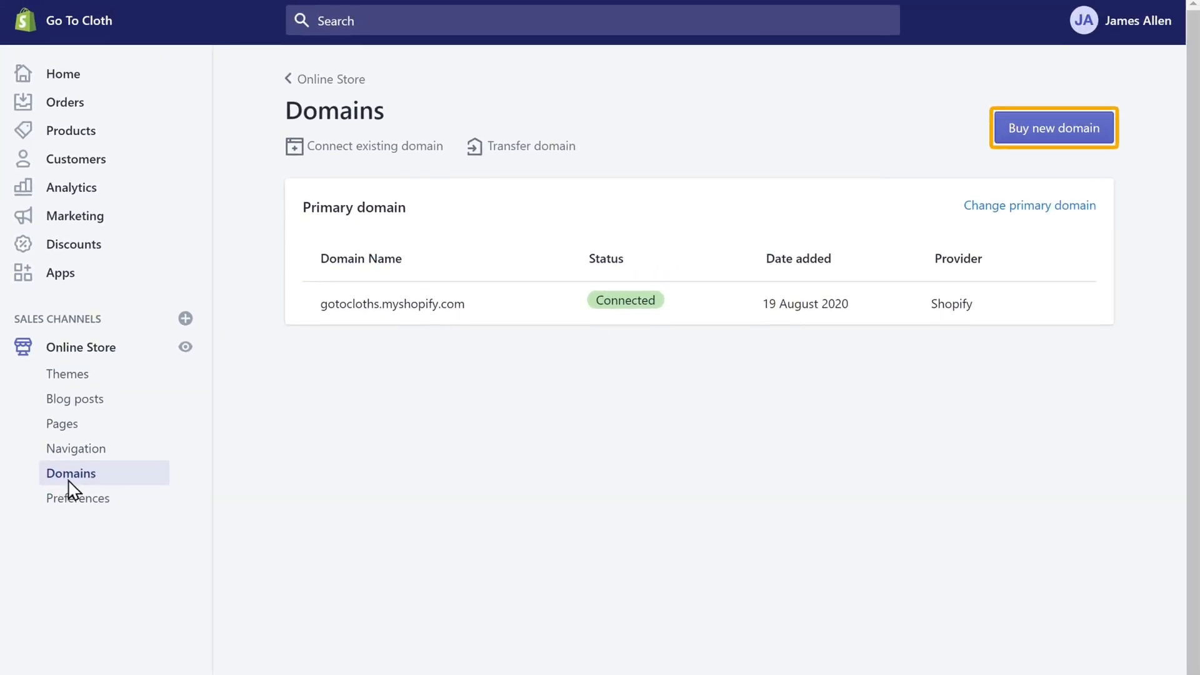
Look up gotocloths.com under Buy new domain, which Shopify prices at $14 USD/year
{"action": "left_click", "coordinate": [1072, 138]}
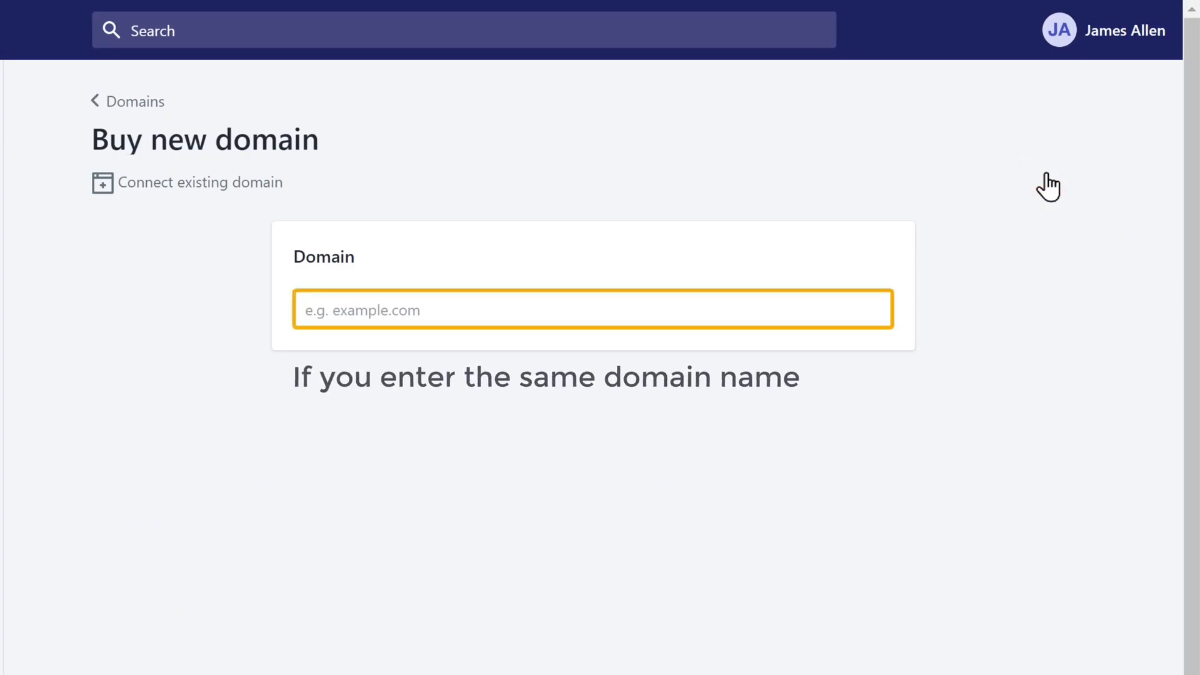
{"action": "left_click", "coordinate": [433, 310]}
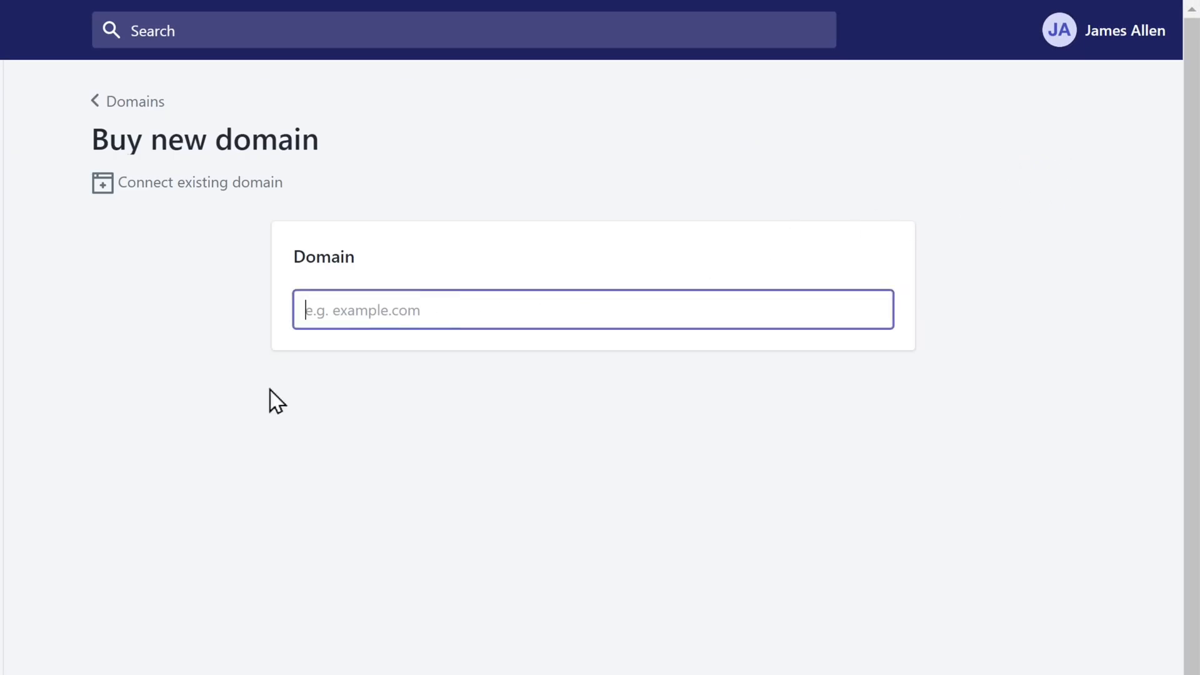
{"action": "type", "text": "gotocloths.com"}
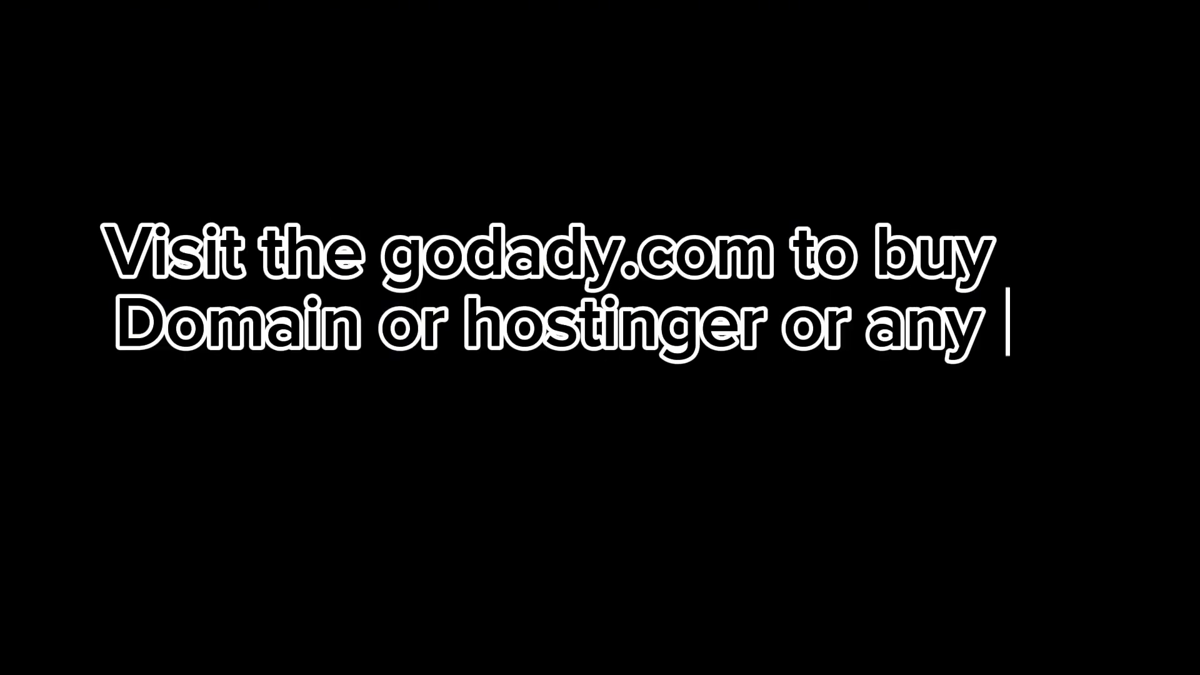
Go on to GoDaddy's search result listing gotocloths.com at $4.99/yr for the first year
{"action": "left_click", "coordinate": [845, 494]}
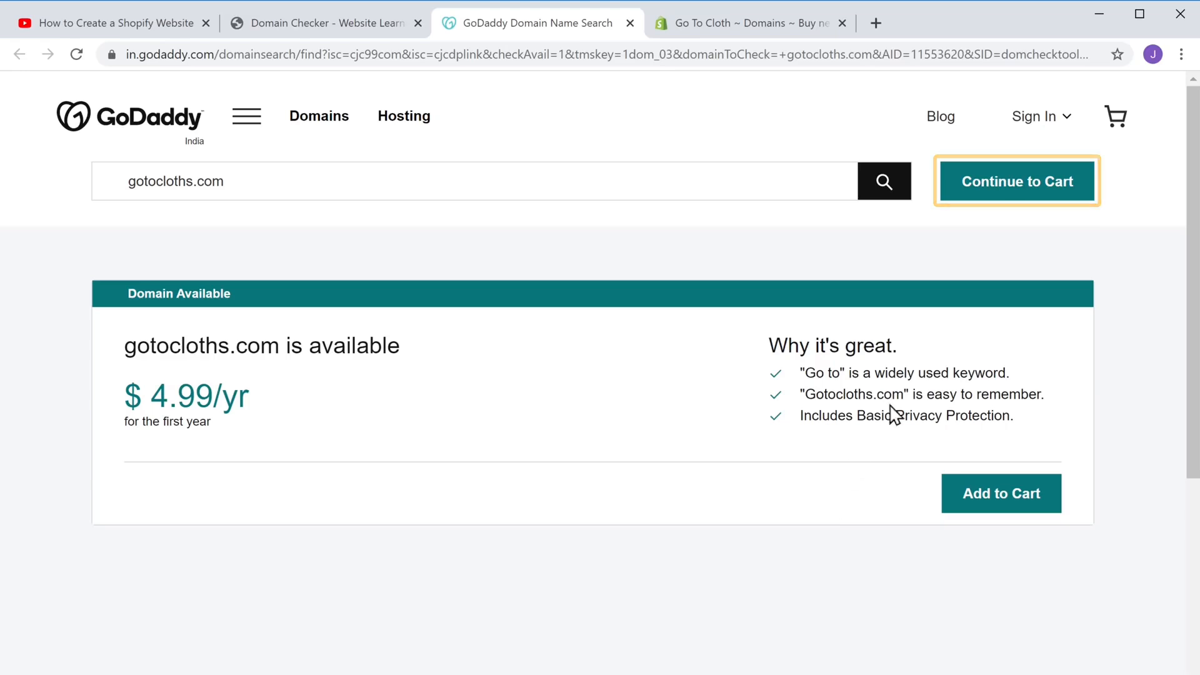
Add gotocloths.com to the GoDaddy cart without the hosting add-on
{"action": "left_click", "coordinate": [997, 193]}
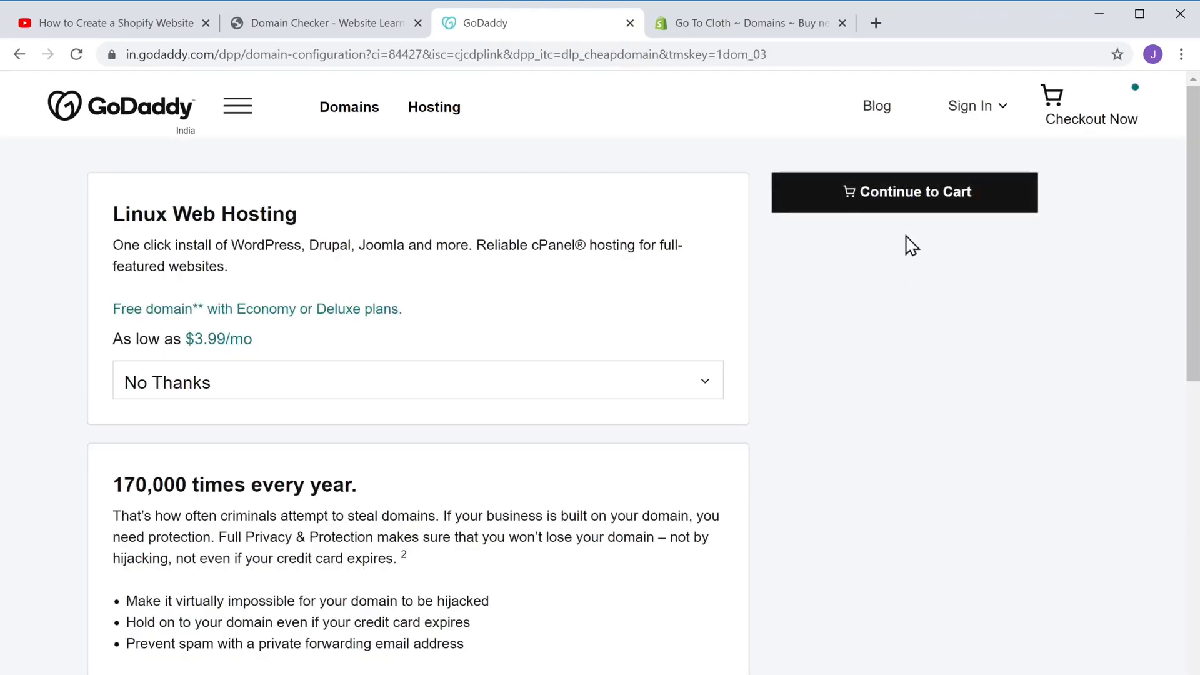
{"action": "left_click", "coordinate": [896, 216]}
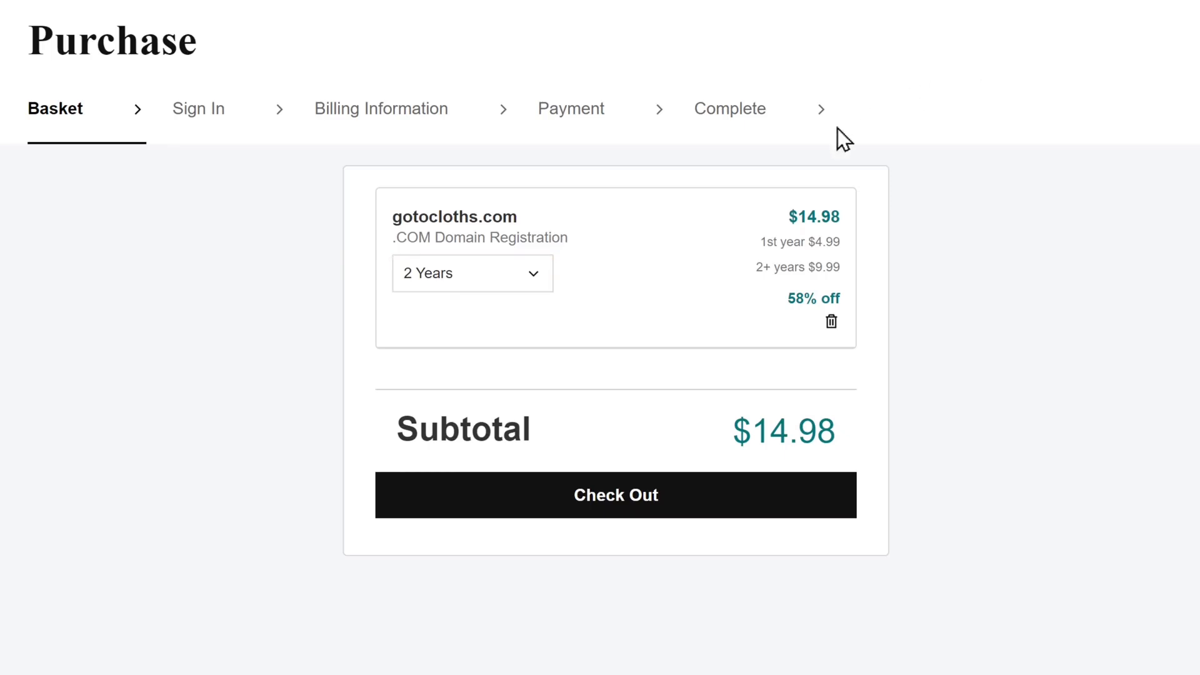
Change the gotocloths.com registration term to 1 Year and proceed to checkout
{"action": "left_click", "coordinate": [532, 287]}
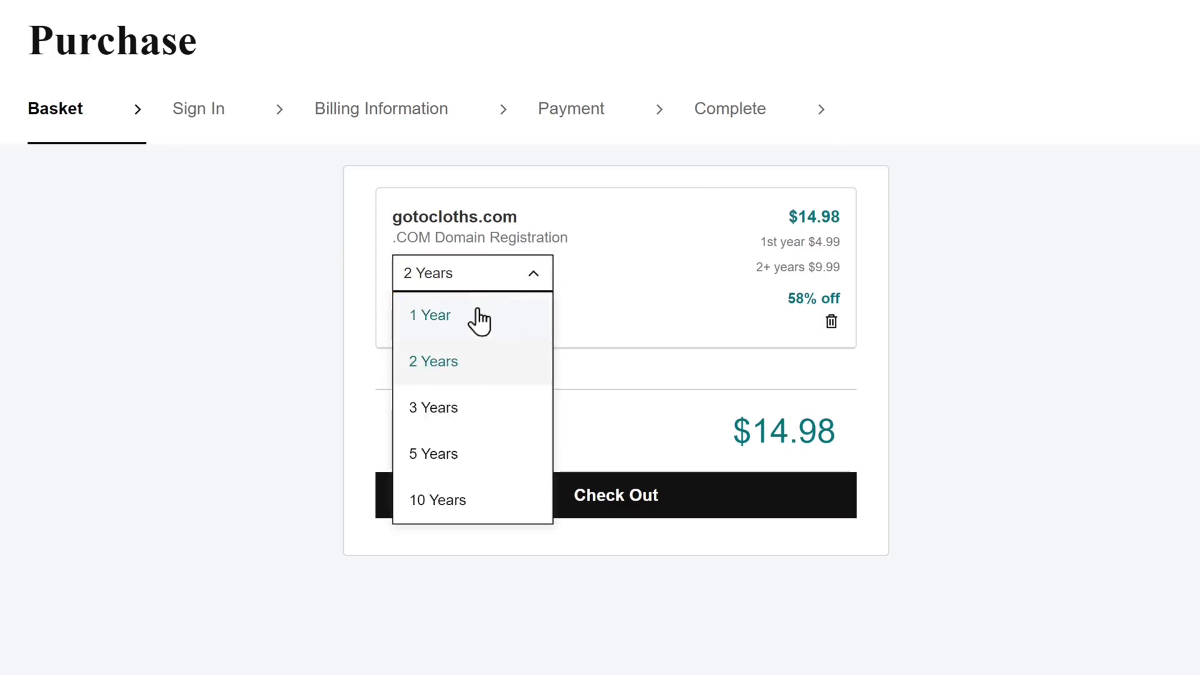
{"action": "left_click", "coordinate": [438, 326]}
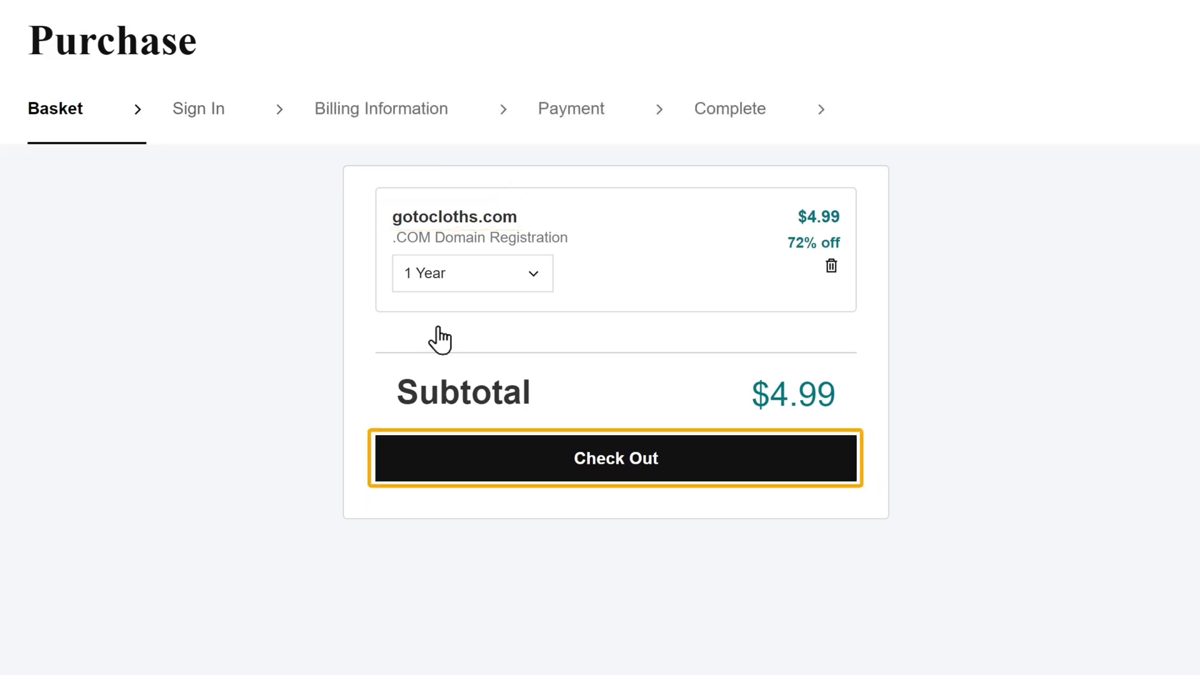
{"action": "left_click", "coordinate": [607, 478]}
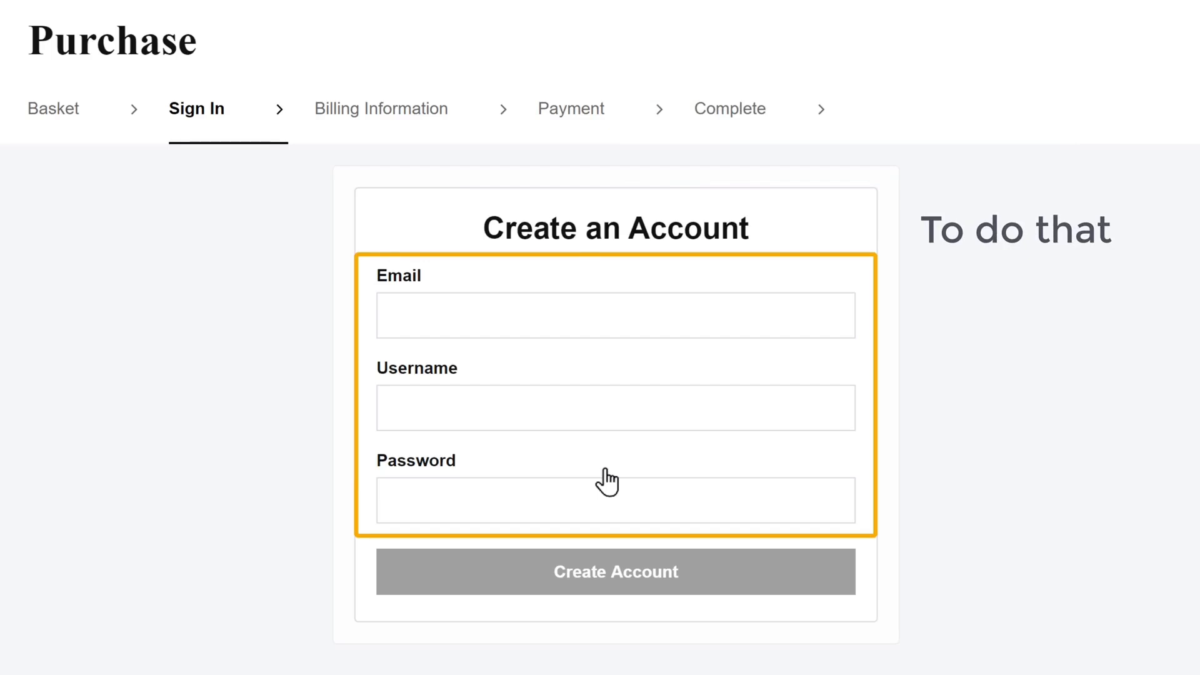
Create a GoDaddy account with the user's e-mail address, username and password
{"action": "left_click", "coordinate": [481, 316]}
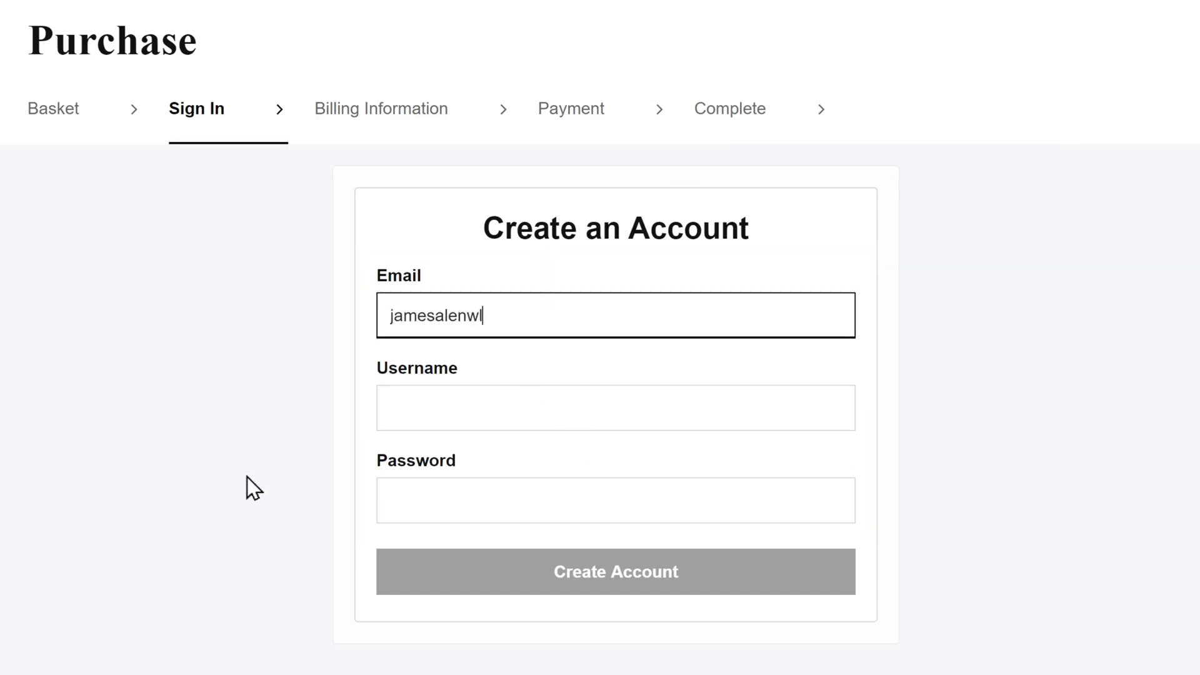
{"action": "key", "text": "Tab"}
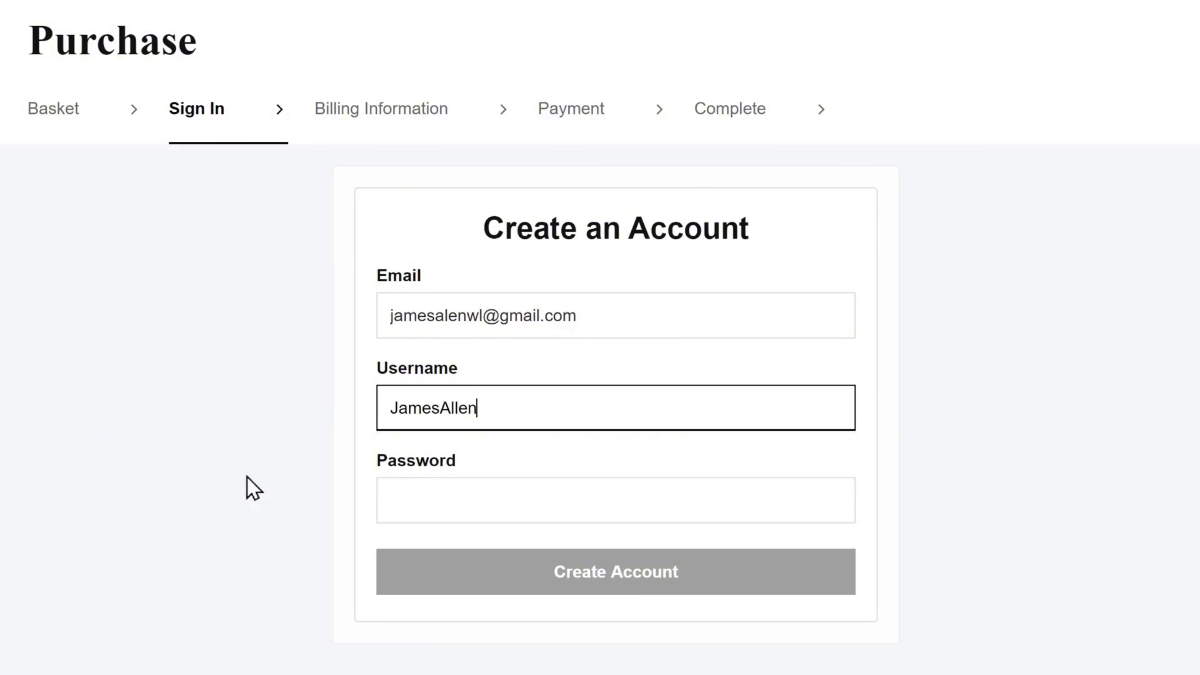
{"action": "key", "text": "Tab"}
{"action": "type", "text": "••••••••••"}
{"action": "key", "text": "Tab"}
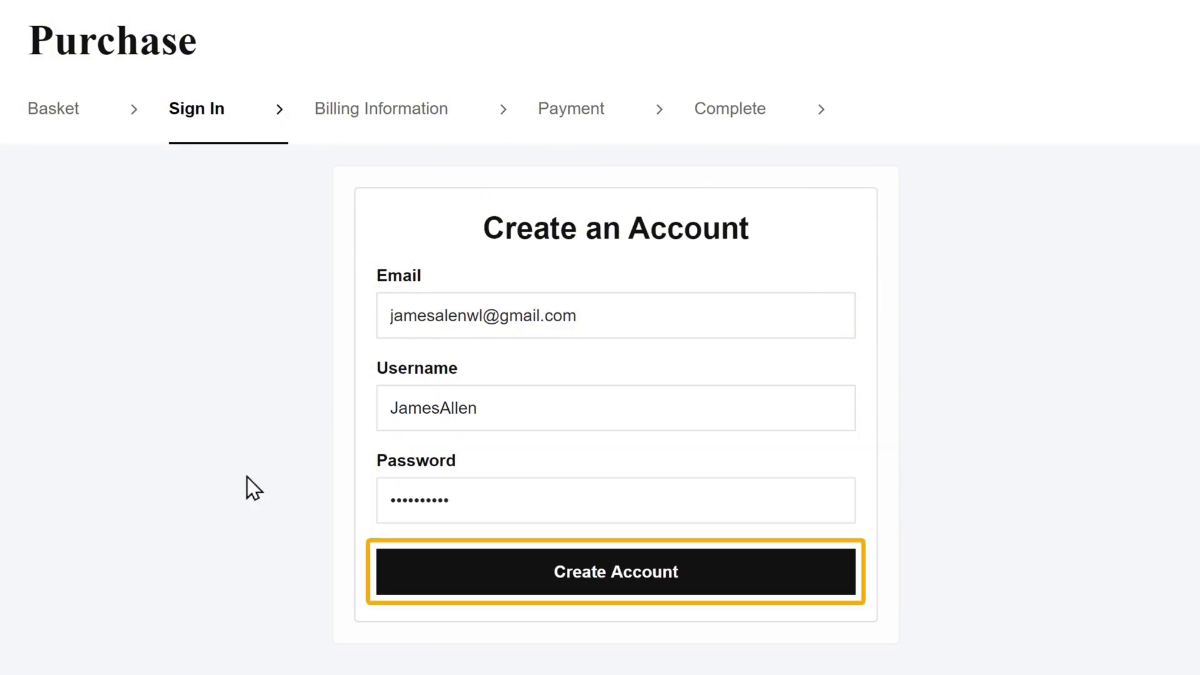
{"action": "left_click", "coordinate": [629, 588]}
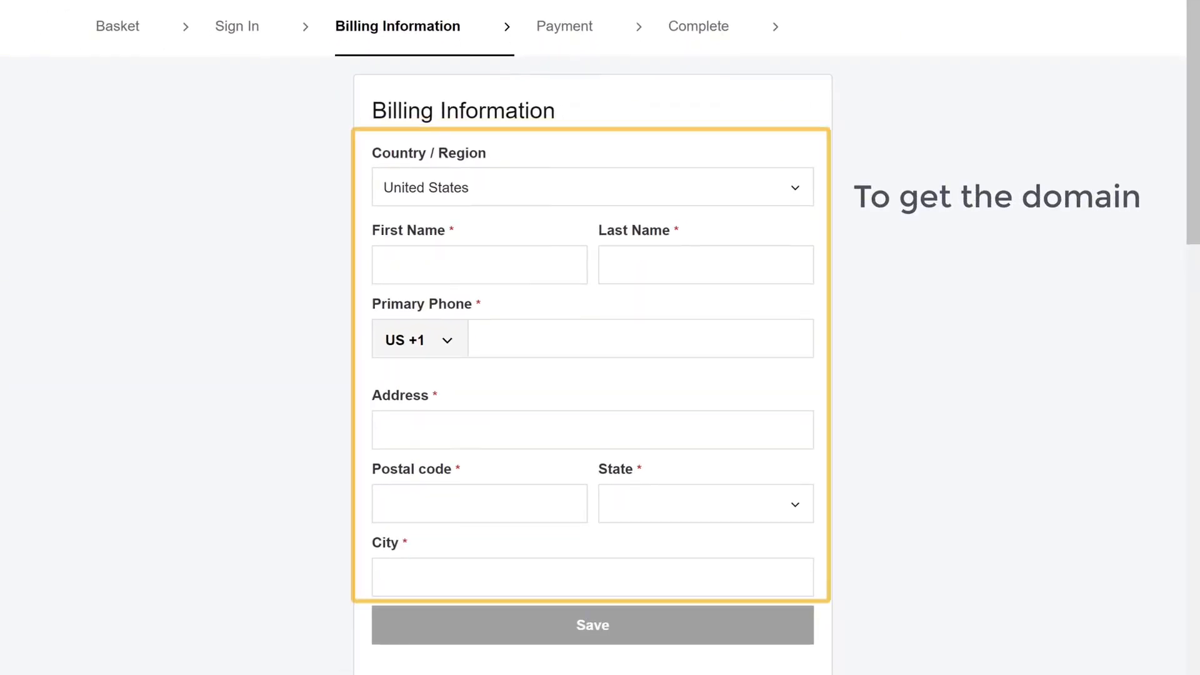
Enter the buyer's name and phone number as billing details and save them
{"action": "type", "text": "James"}
{"action": "key", "text": "Tab"}
{"action": "type", "text": "A"}
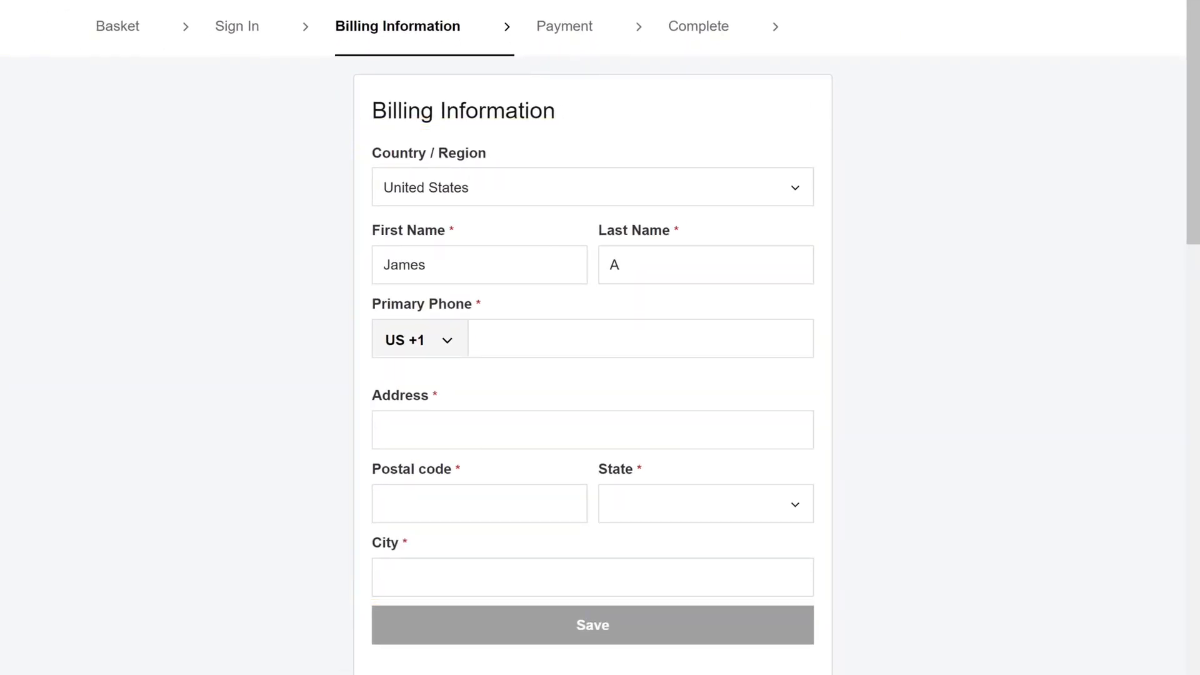
{"action": "type", "text": "+1.2025550131"}
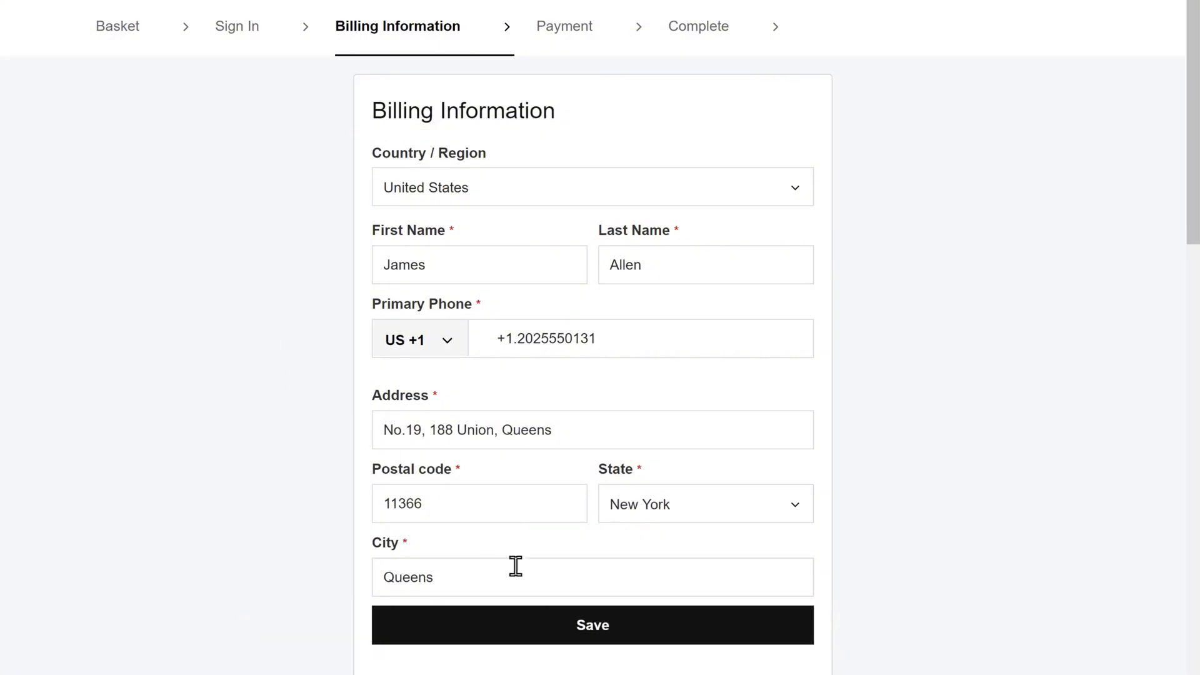
{"action": "left_click", "coordinate": [595, 642]}
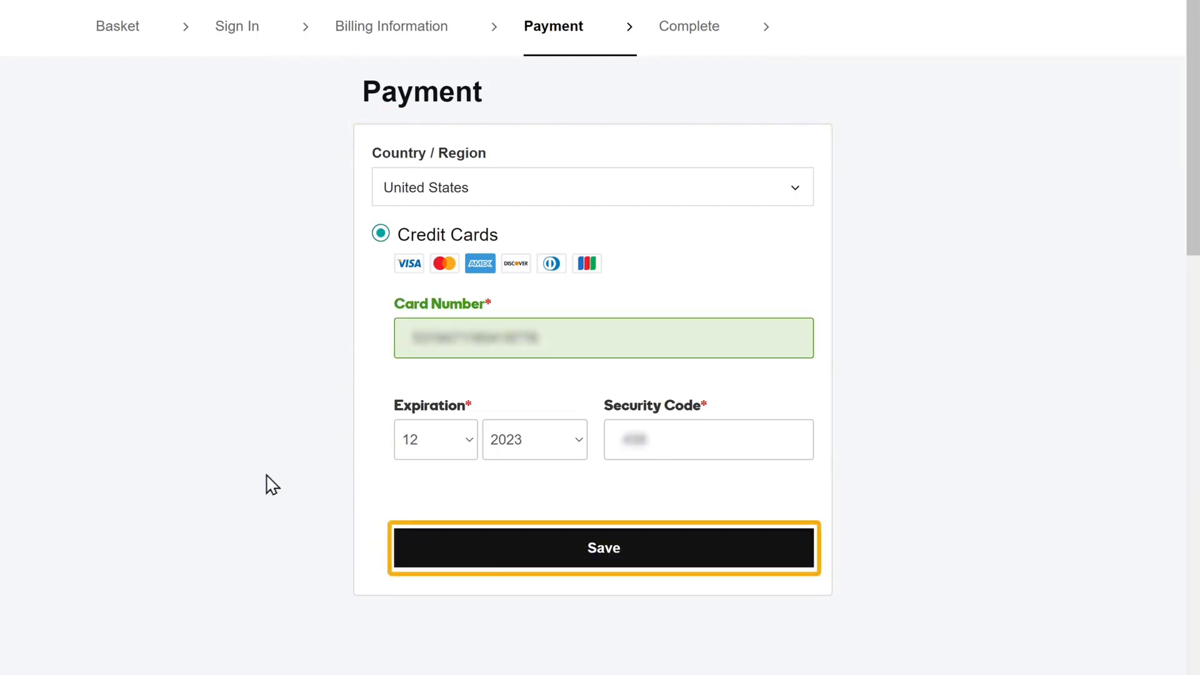
Save the card details and complete the $5.17 purchase of gotocloths.com
{"action": "left_click", "coordinate": [604, 548]}
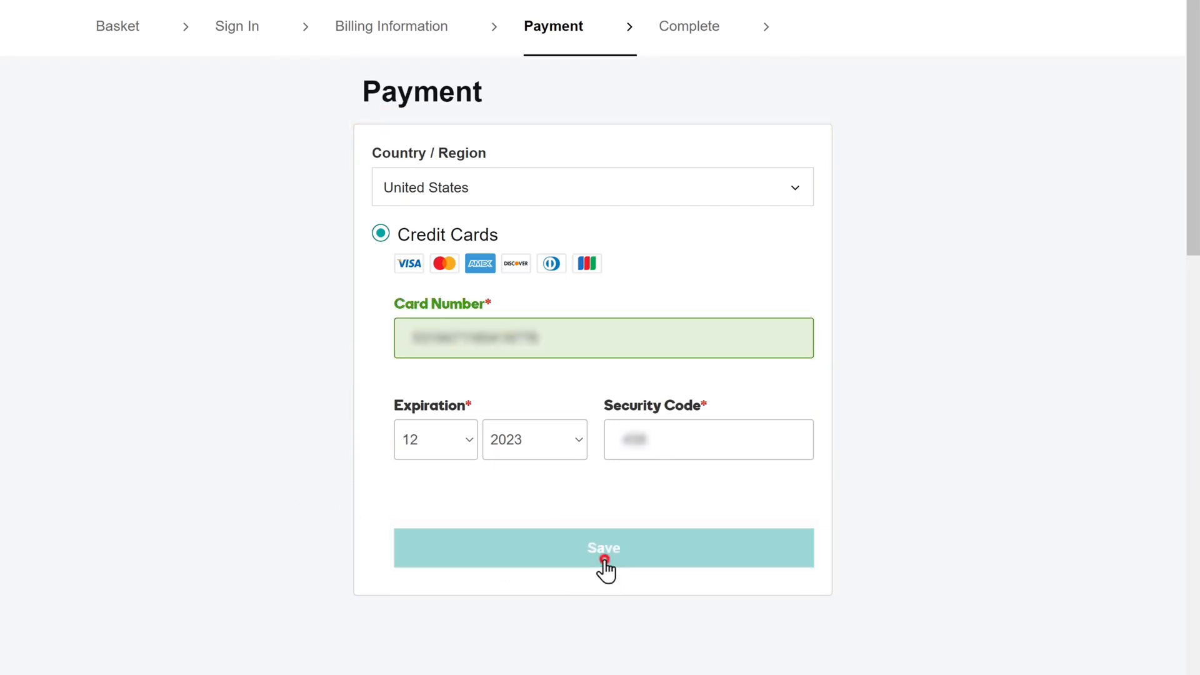
{"action": "scroll", "coordinate": [603, 568], "scroll_direction": "up", "scroll_amount": 2}
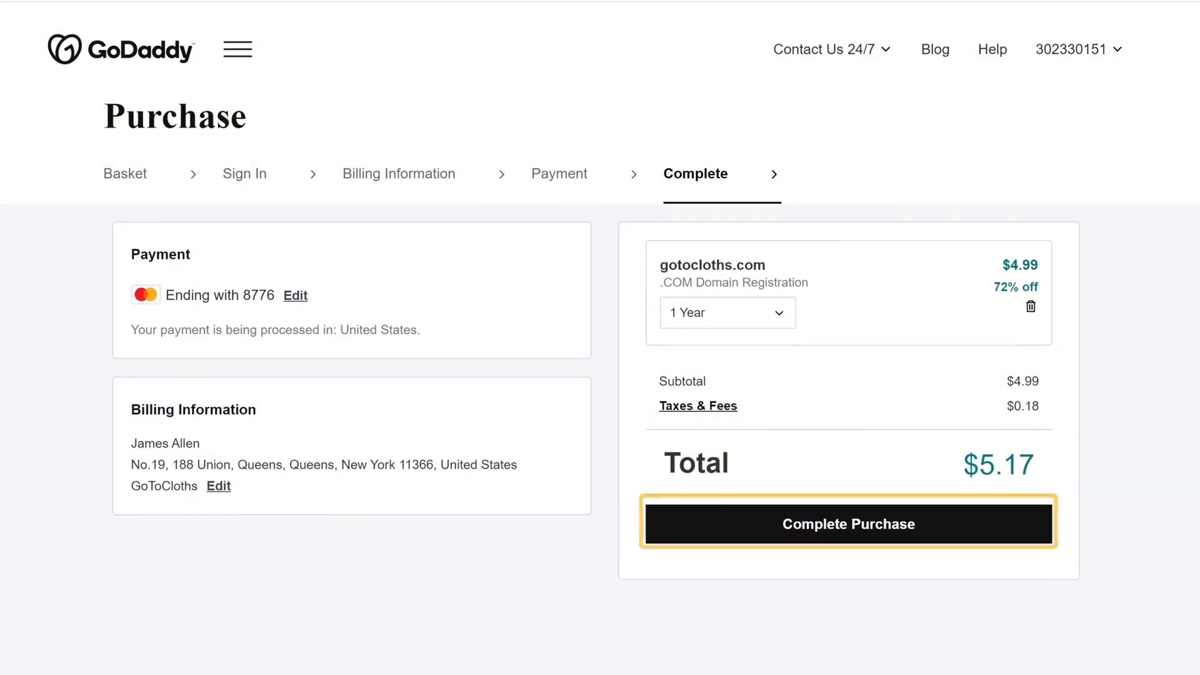
{"action": "left_click", "coordinate": [817, 544]}
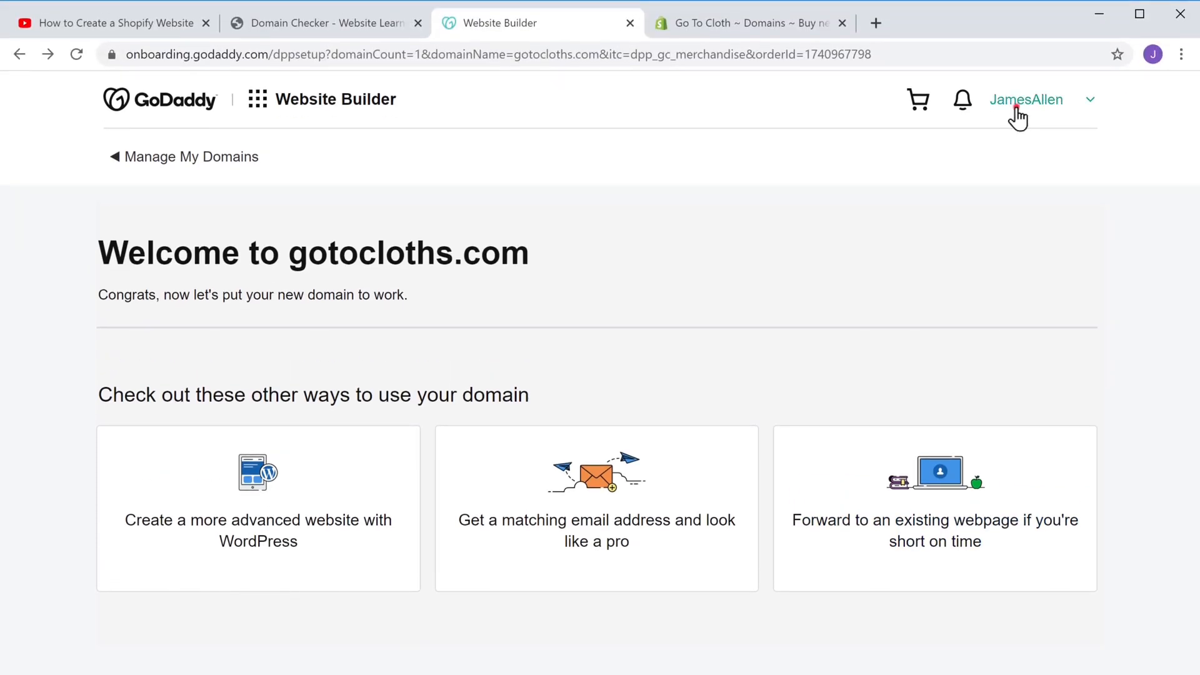
Go to My Products from the GoDaddy account menu to see gotocloths.com listed
{"action": "left_click", "coordinate": [1017, 114]}
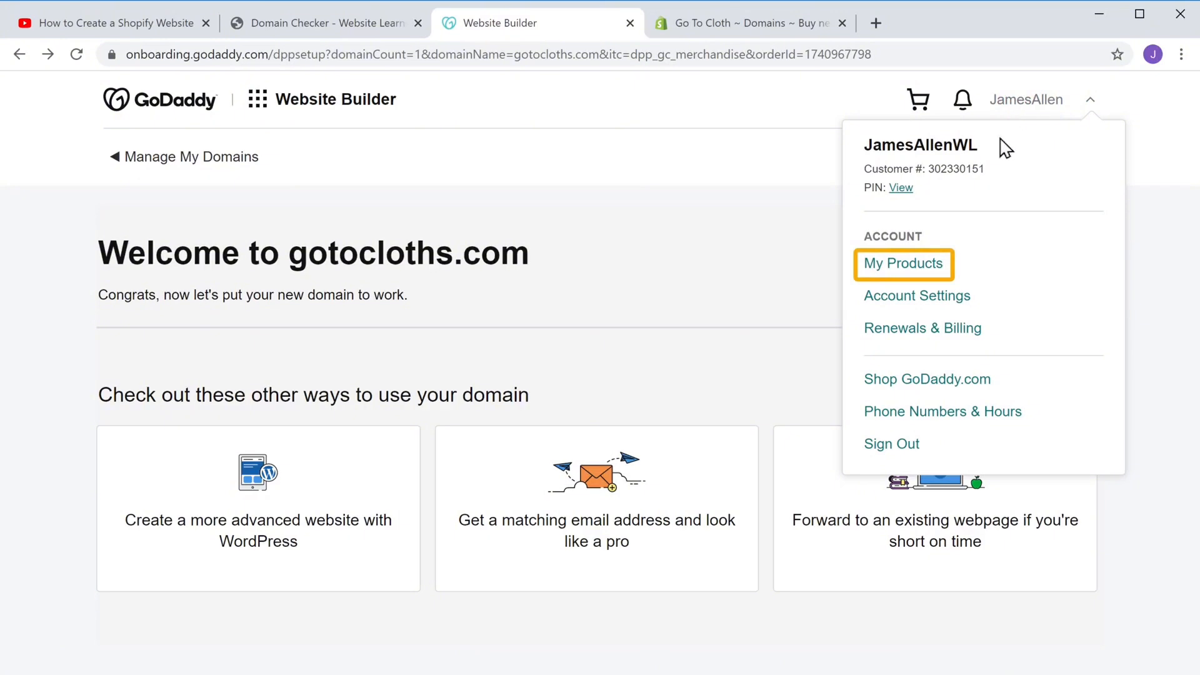
{"action": "left_click", "coordinate": [904, 268]}
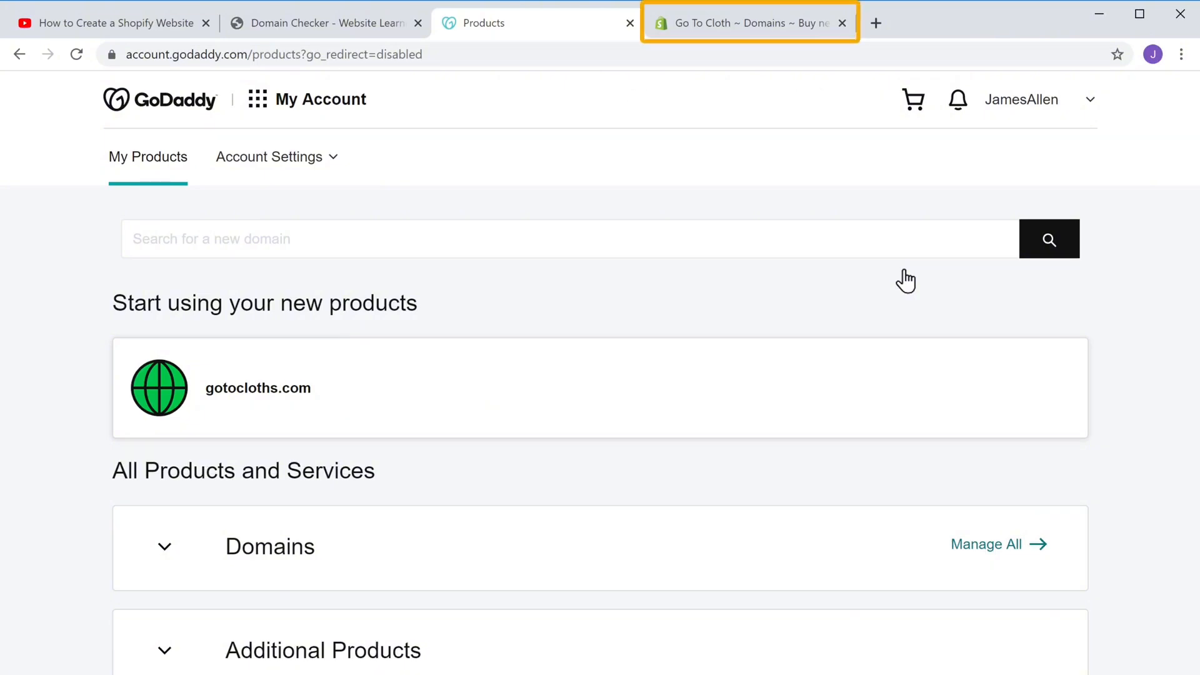
Bring up Shopify's Connect existing domain form, then return to the GoDaddy products tab
{"action": "left_click", "coordinate": [759, 31]}
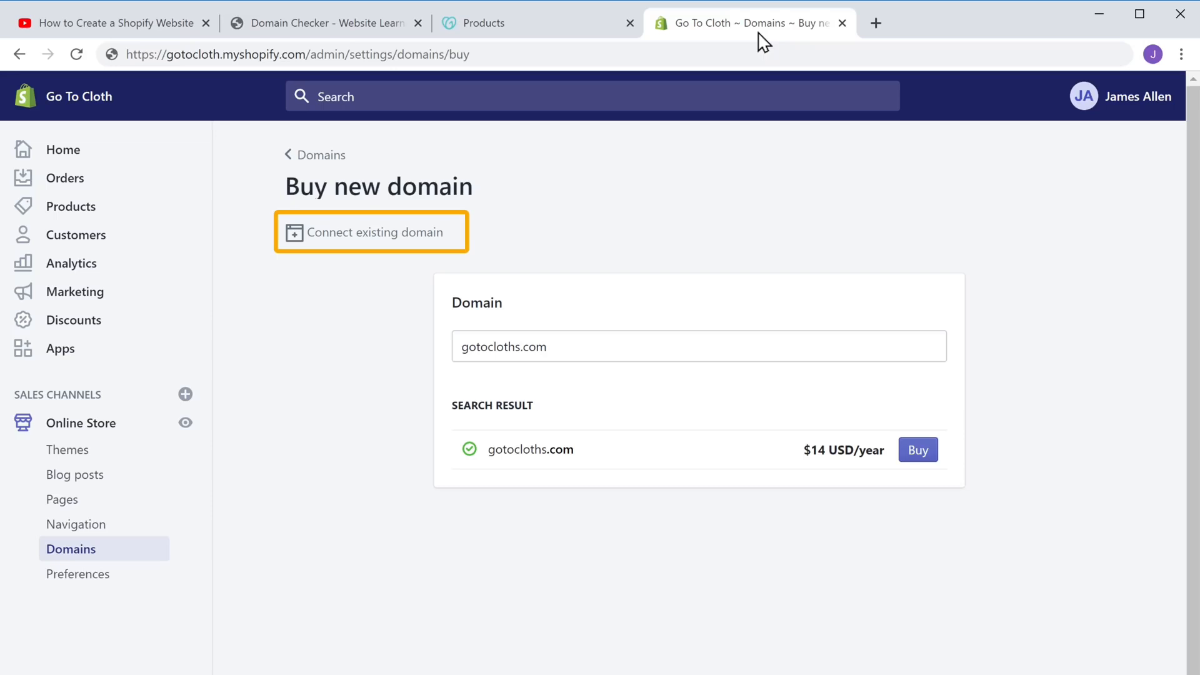
{"action": "left_click", "coordinate": [374, 239]}
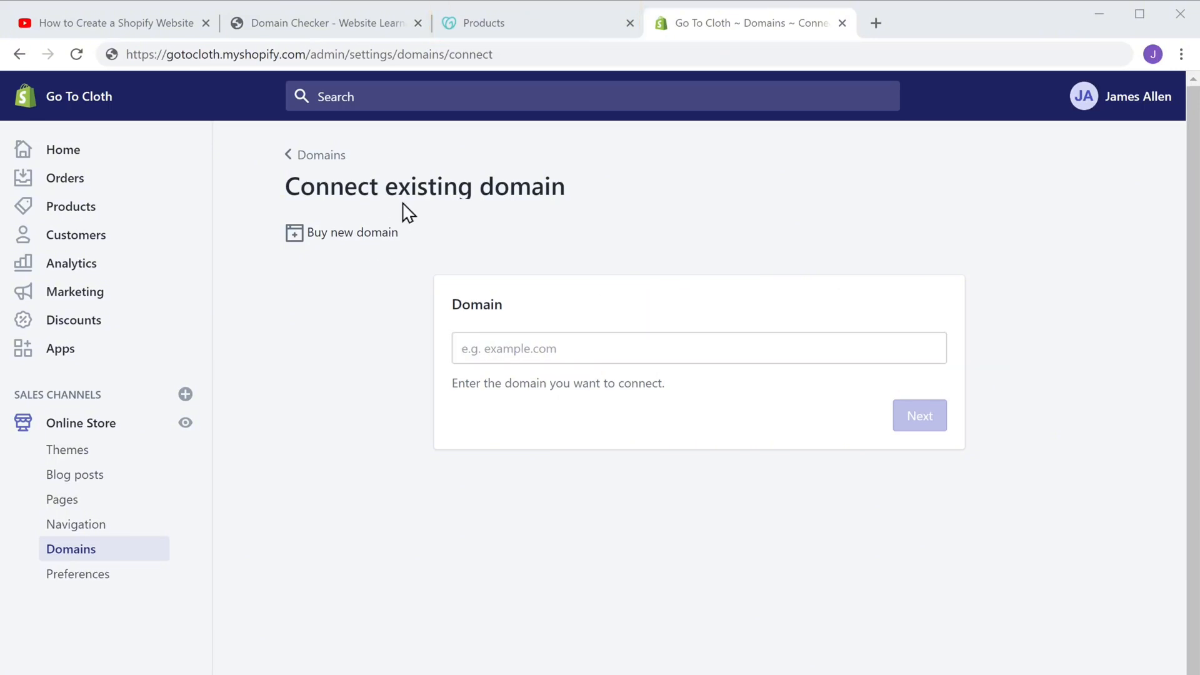
{"action": "left_click", "coordinate": [492, 31]}
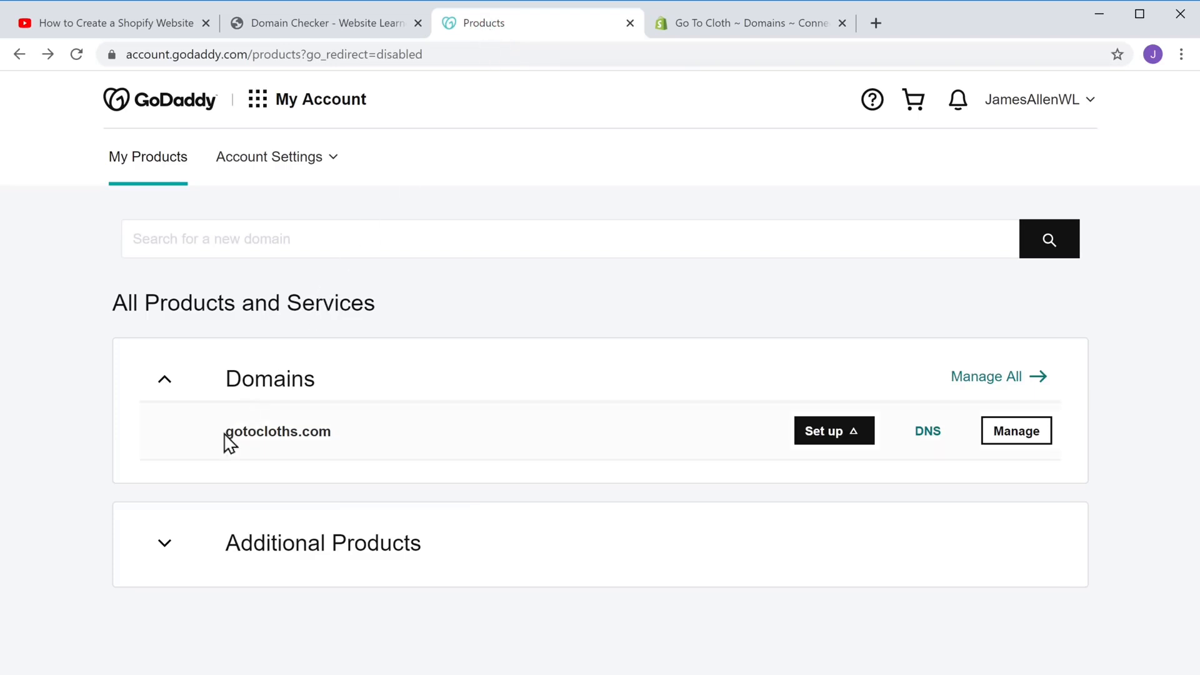
Copy the gotocloths.com domain name in GoDaddy and return to Shopify's connect-domain form
{"action": "left_click_drag", "start_coordinate": [225, 435], "coordinate": [331, 434]}
{"action": "right_click", "coordinate": [333, 436]}
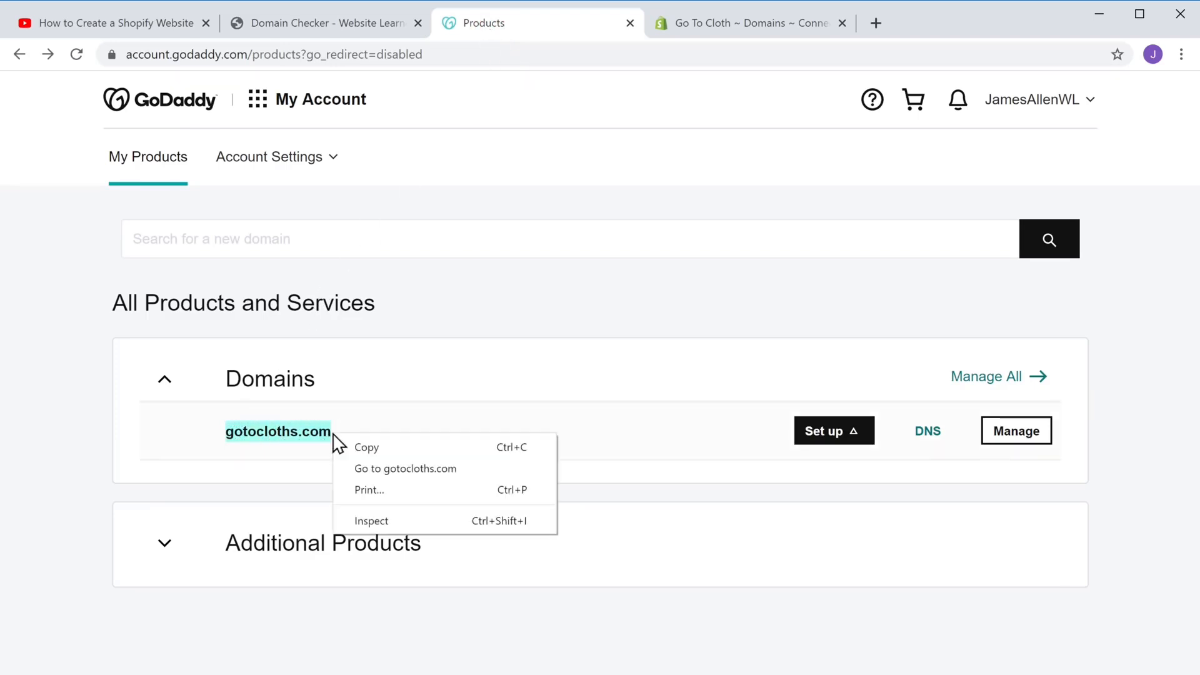
{"action": "left_click", "coordinate": [363, 451]}
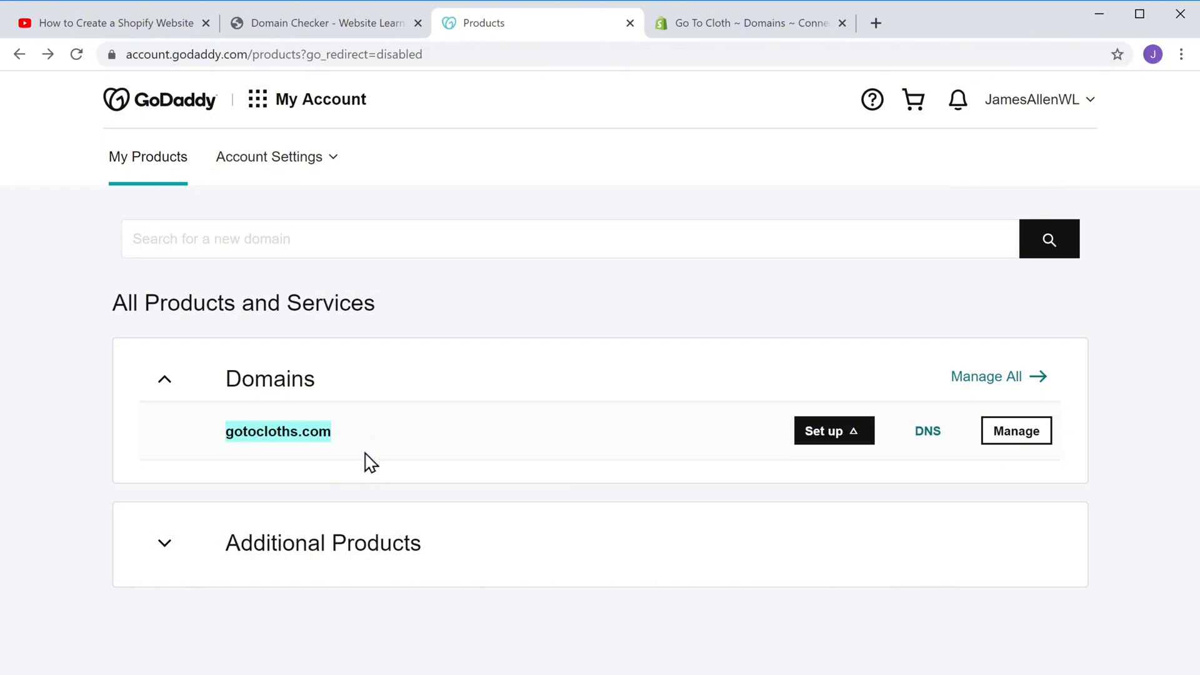
{"action": "left_click", "coordinate": [365, 452]}
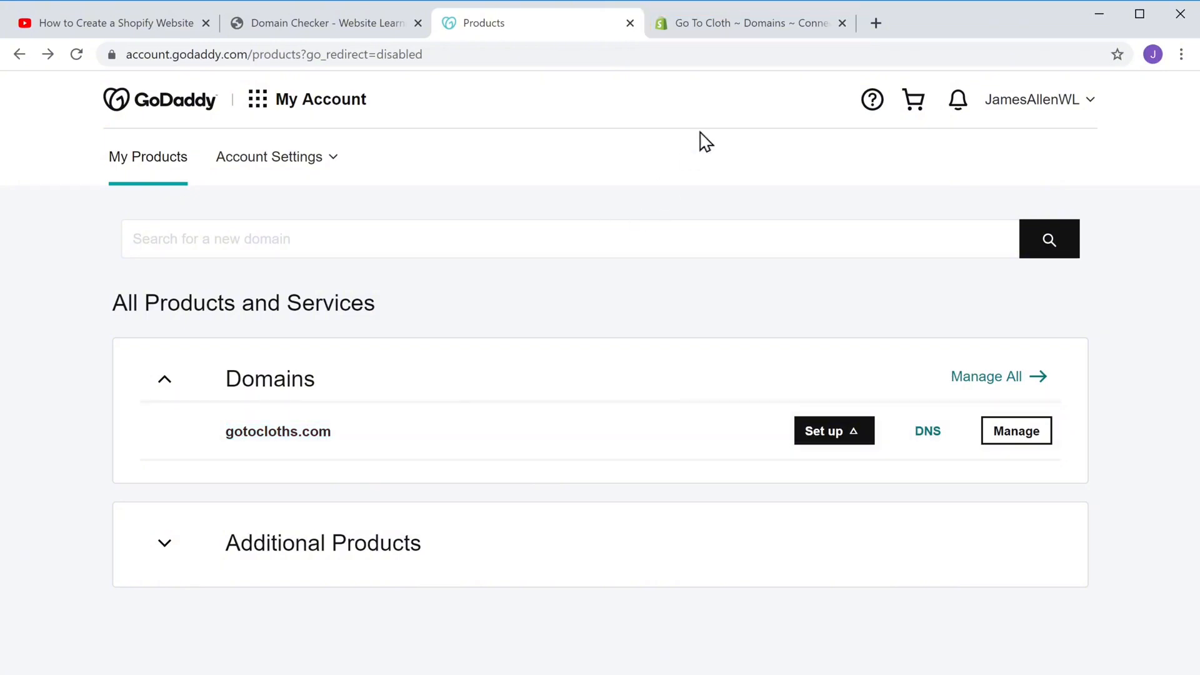
{"action": "left_click", "coordinate": [764, 24]}
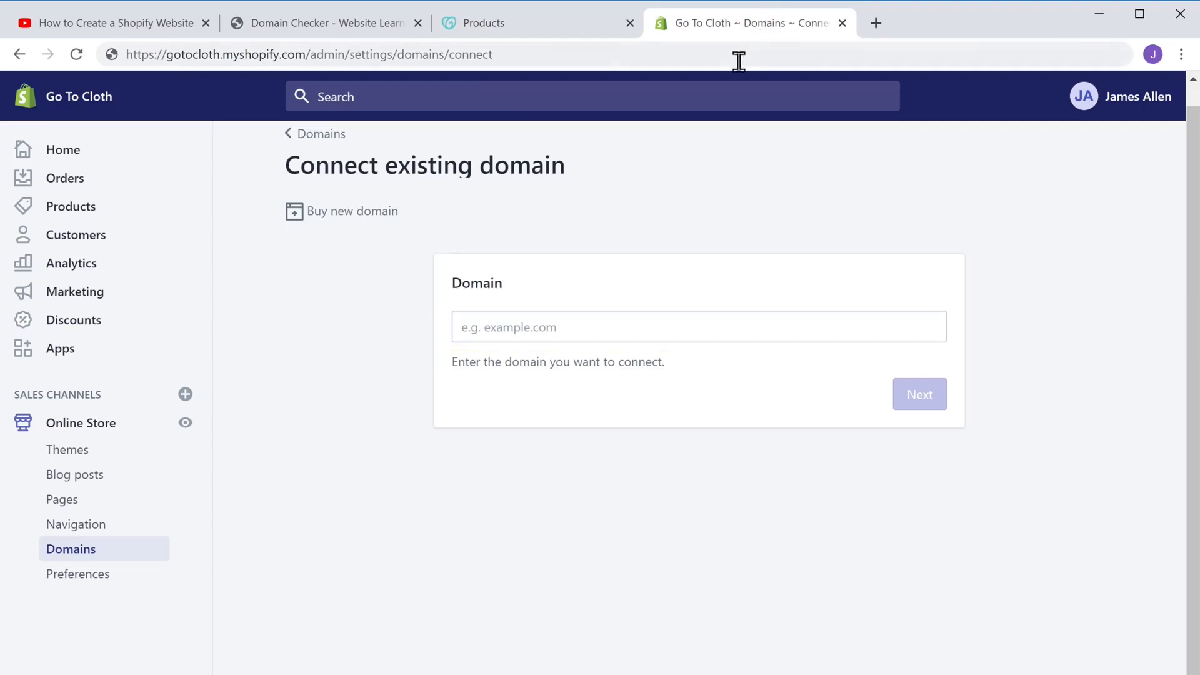
Paste gotocloths.com into the Domain field and choose to connect it automatically through GoDaddy
{"action": "left_click", "coordinate": [568, 329]}
{"action": "right_click", "coordinate": [568, 329]}
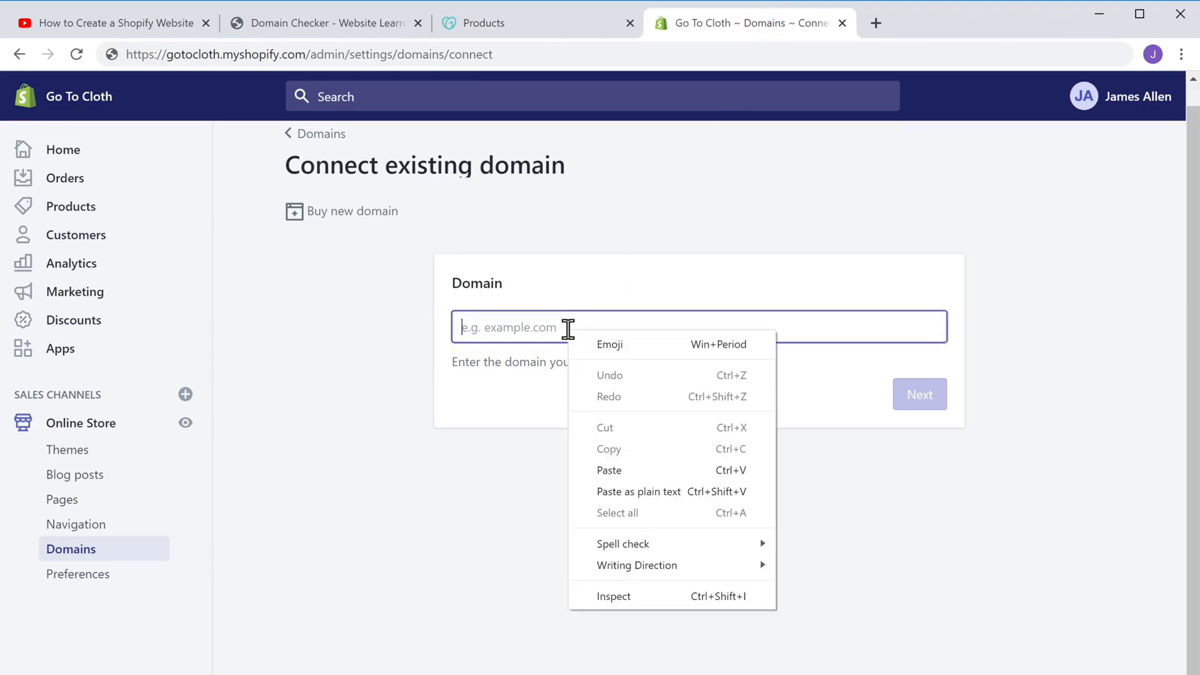
{"action": "left_click", "coordinate": [610, 474]}
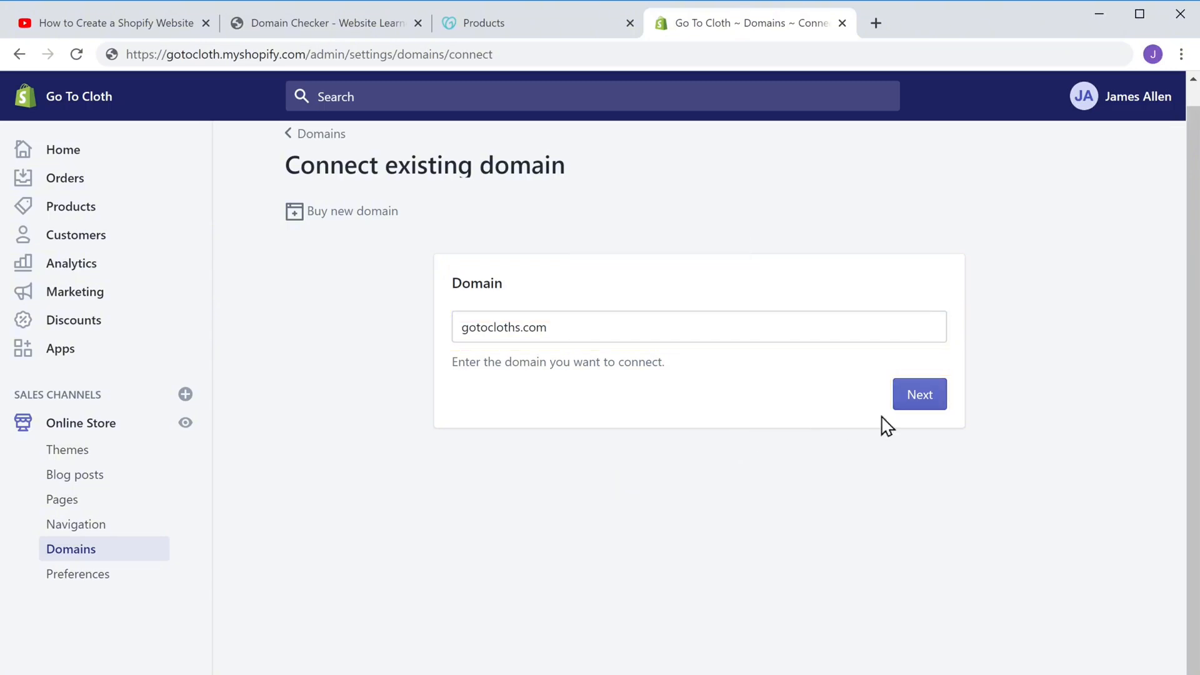
{"action": "left_click", "coordinate": [920, 405]}
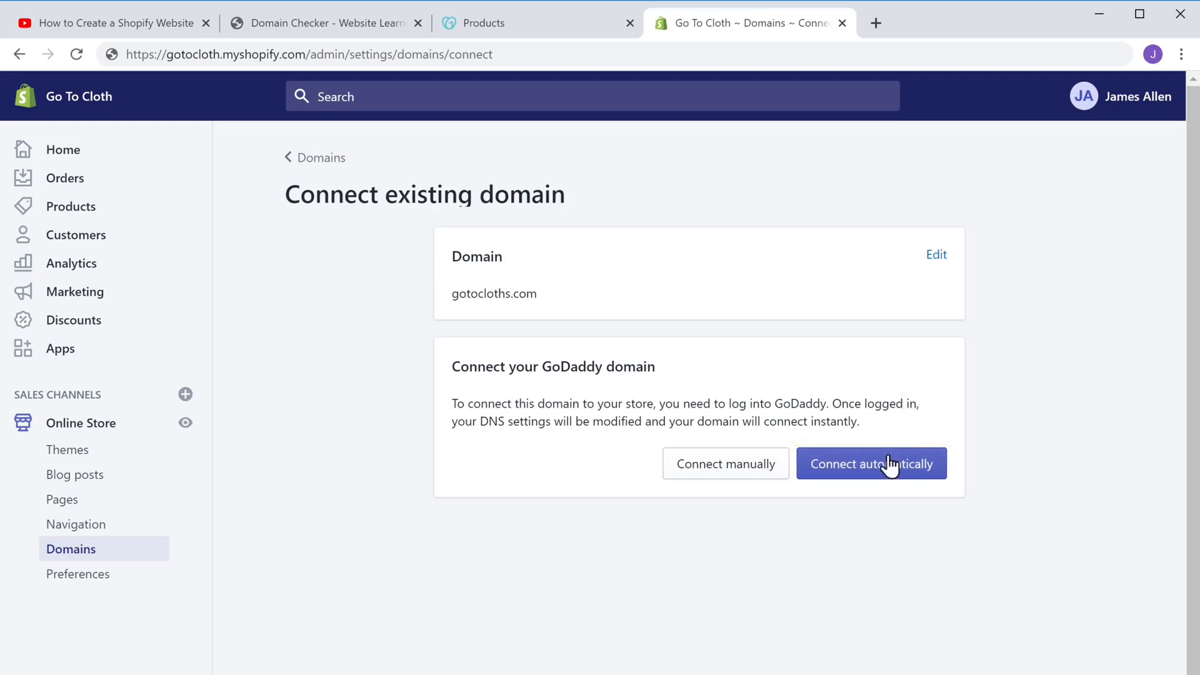
{"action": "left_click", "coordinate": [879, 473]}
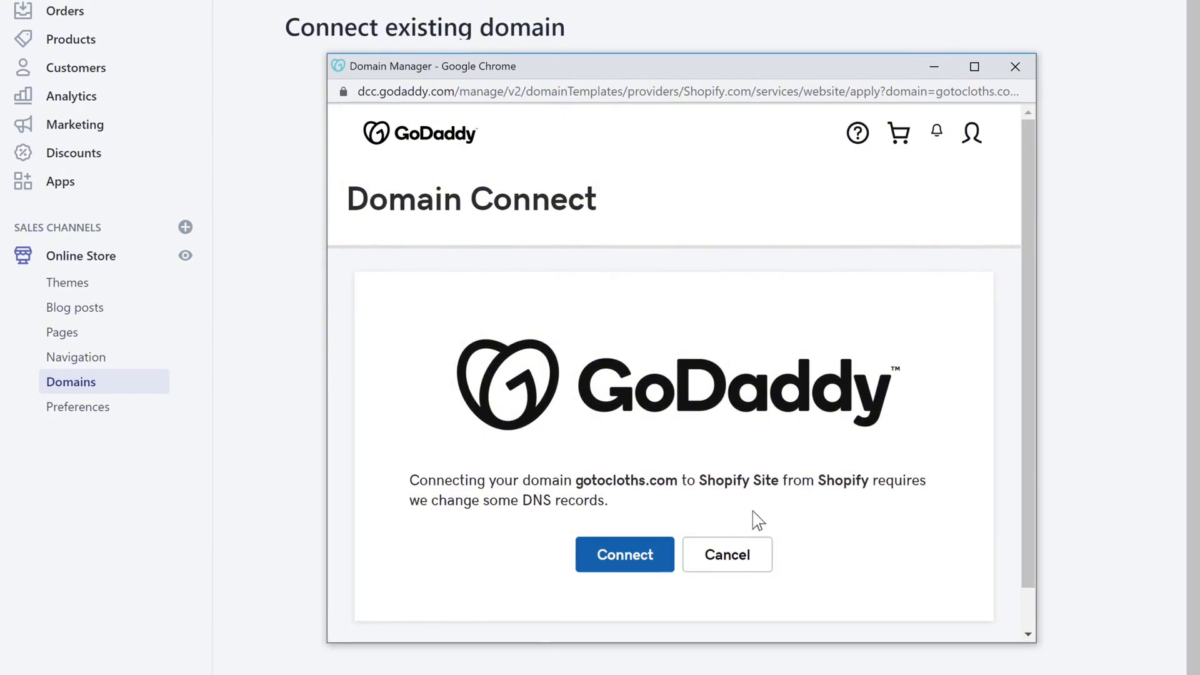
Approve GoDaddy's DNS changes for gotocloths.com and dismiss the success confirmation
{"action": "left_click", "coordinate": [625, 563]}
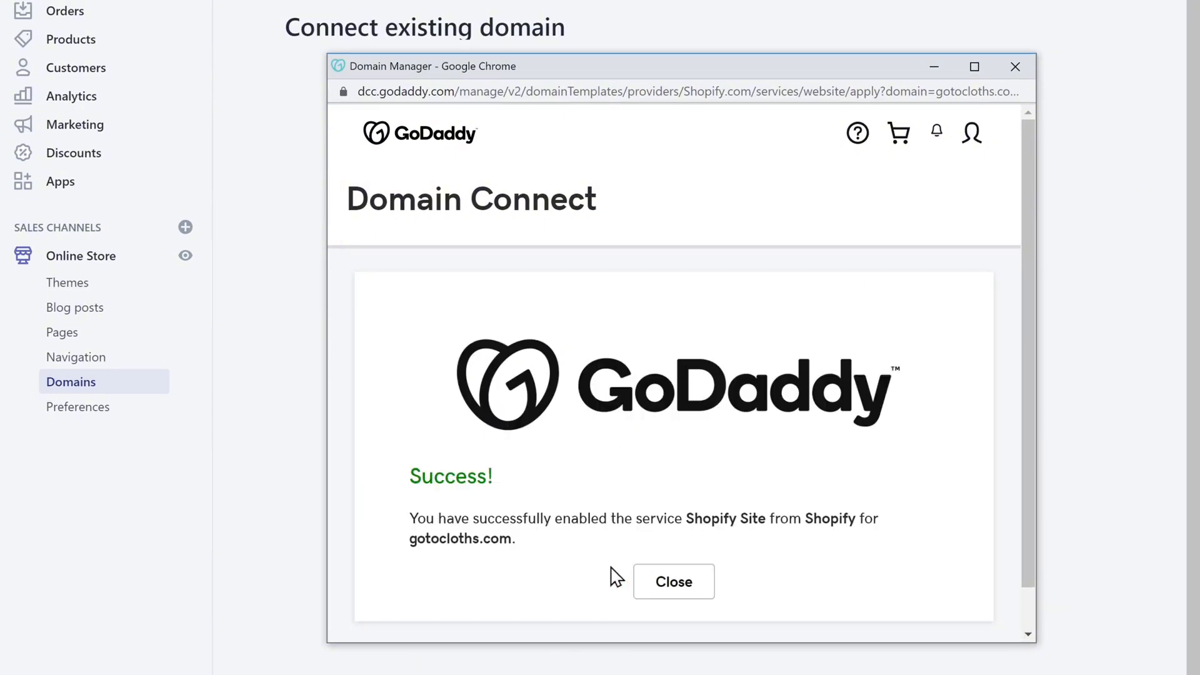
{"action": "left_click", "coordinate": [675, 598]}
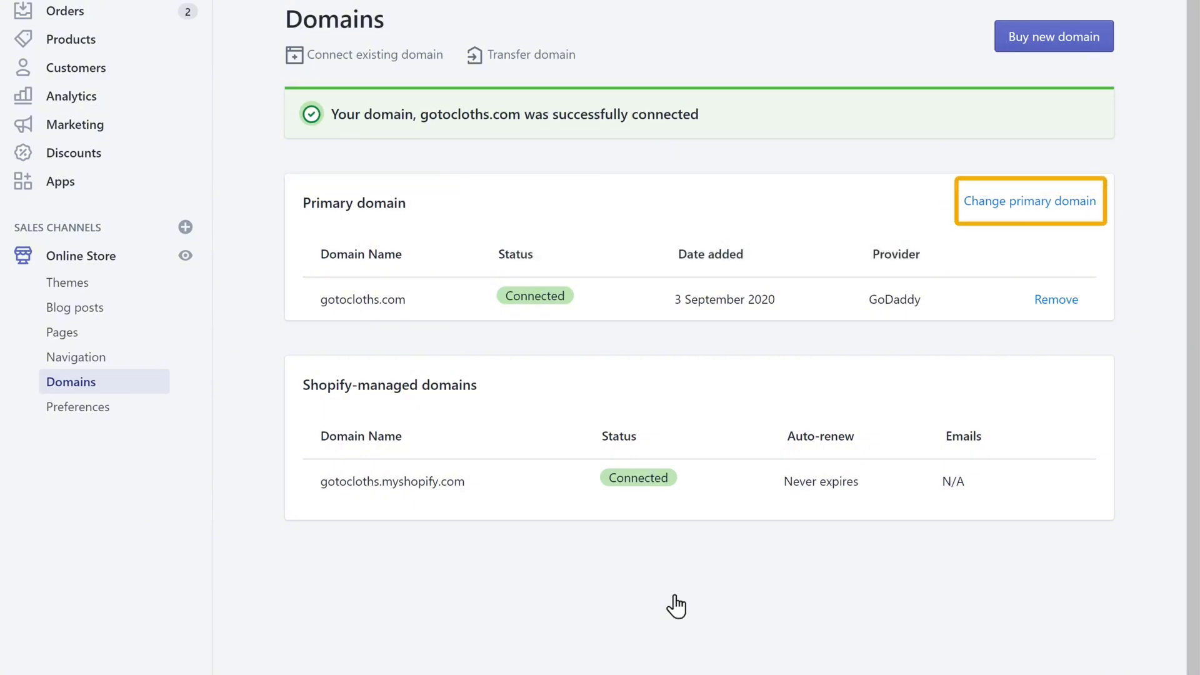
Switch the primary domain from the myshopify address to gotocloths.com and save
{"action": "left_click", "coordinate": [1033, 202]}
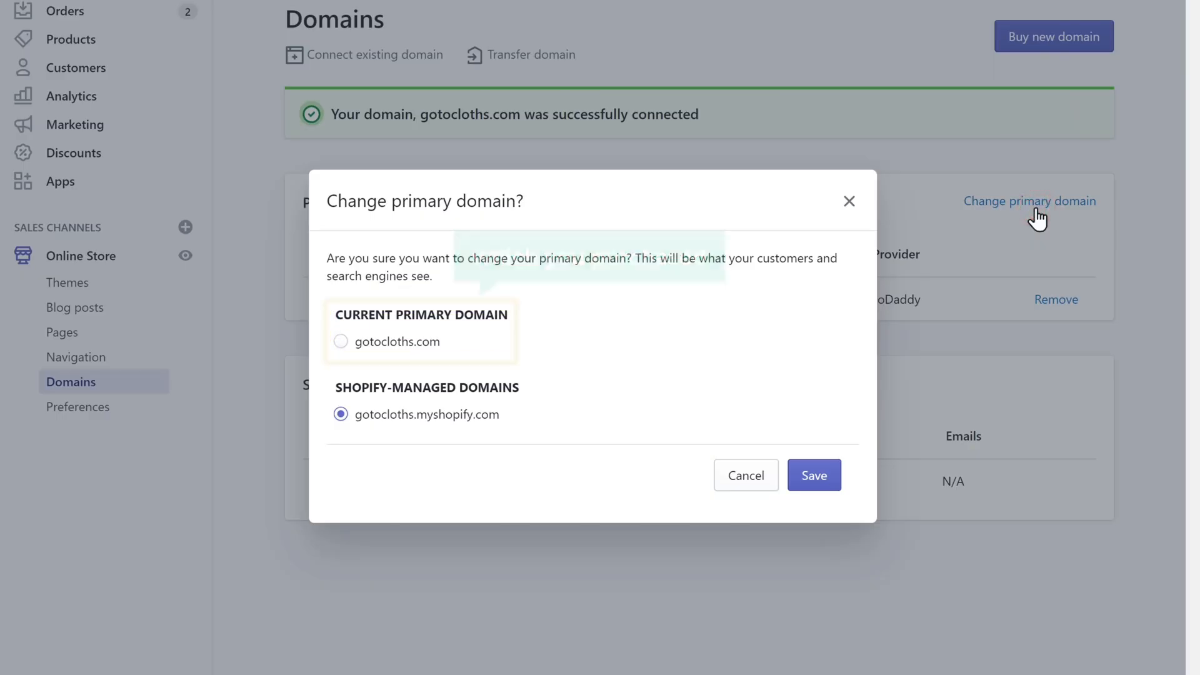
{"action": "left_click", "coordinate": [340, 342]}
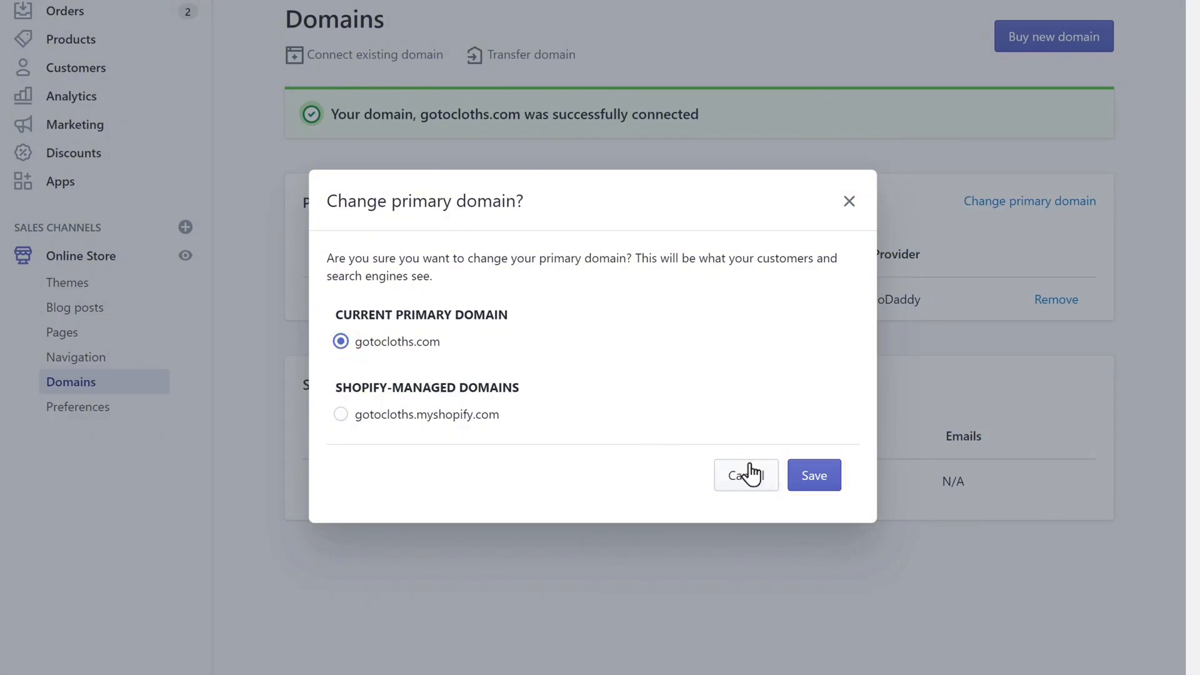
{"action": "left_click", "coordinate": [814, 484]}
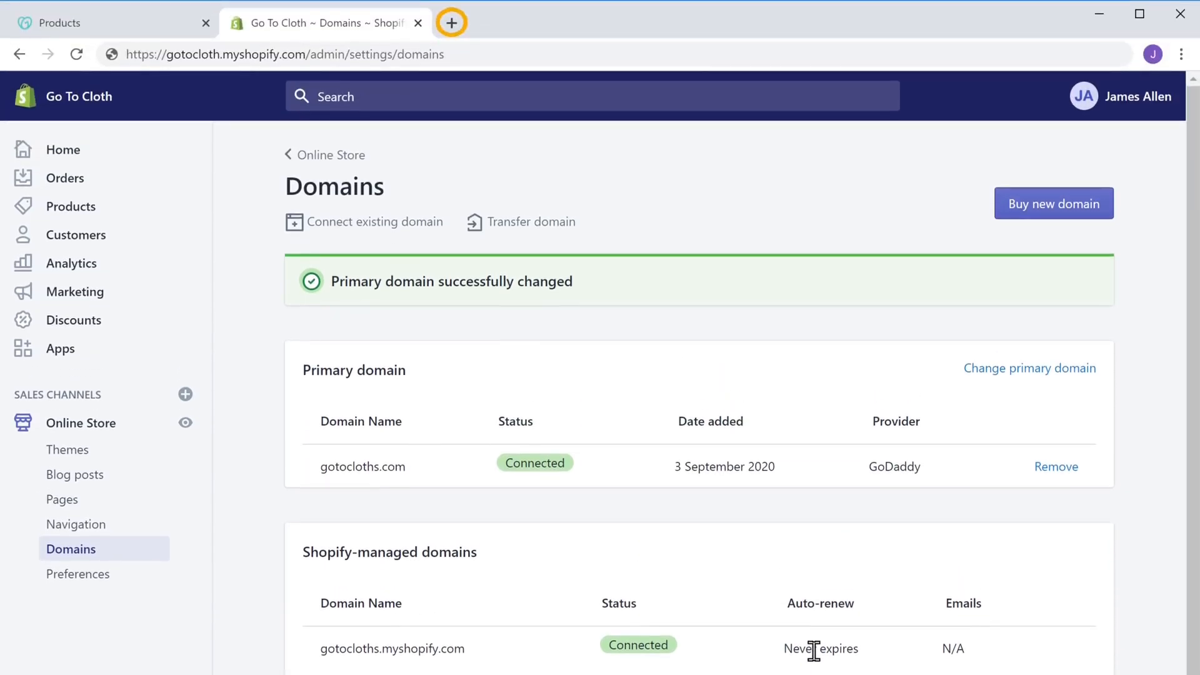
Load gotocloths.com in a new Chrome tab and scroll through the live storefront
{"action": "left_click", "coordinate": [452, 25]}
{"action": "type", "text": "gotocl"}
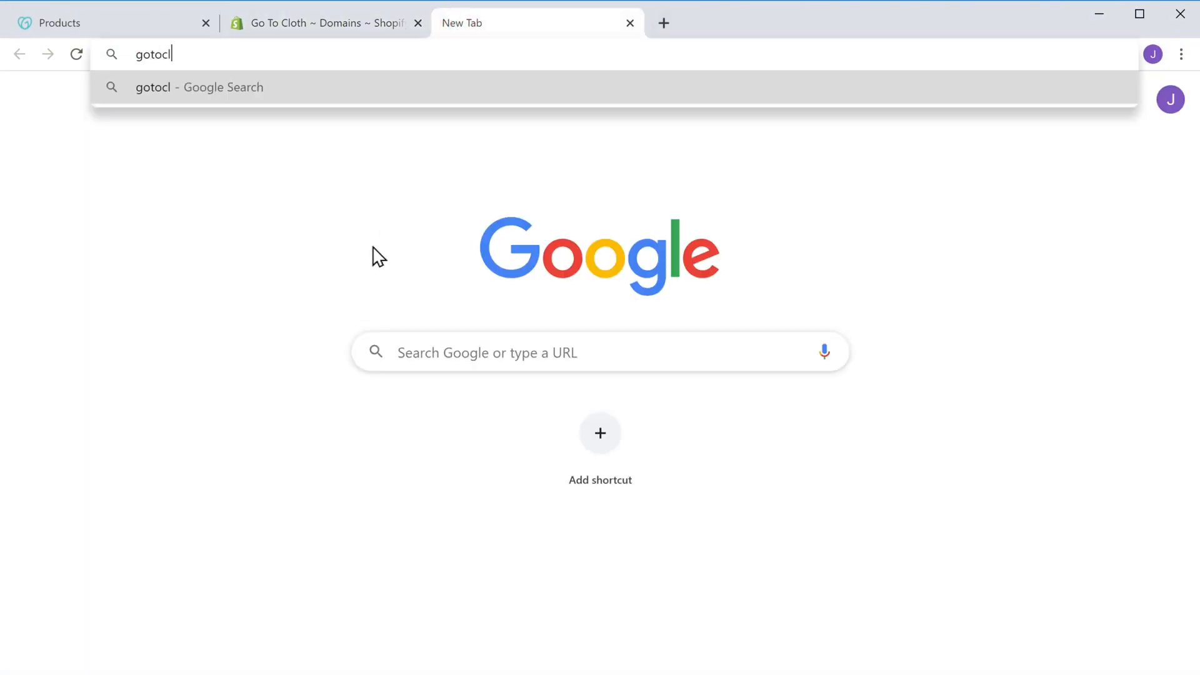
{"action": "type", "text": "oths.com"}
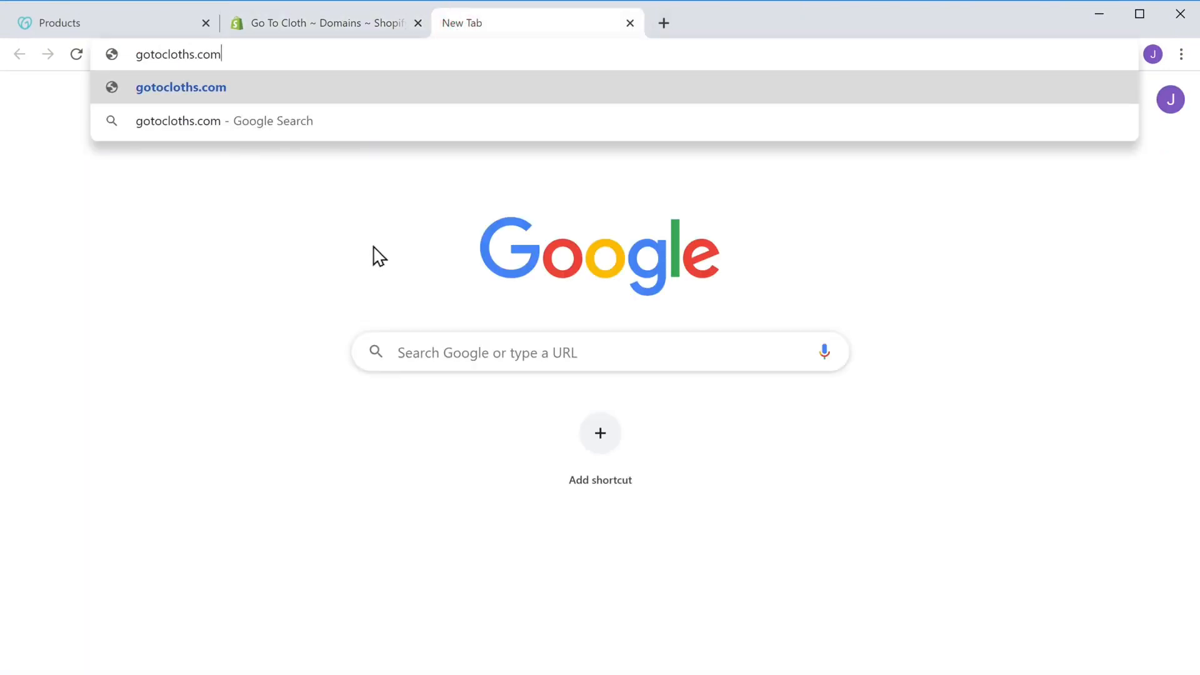
{"action": "key", "text": "Return"}
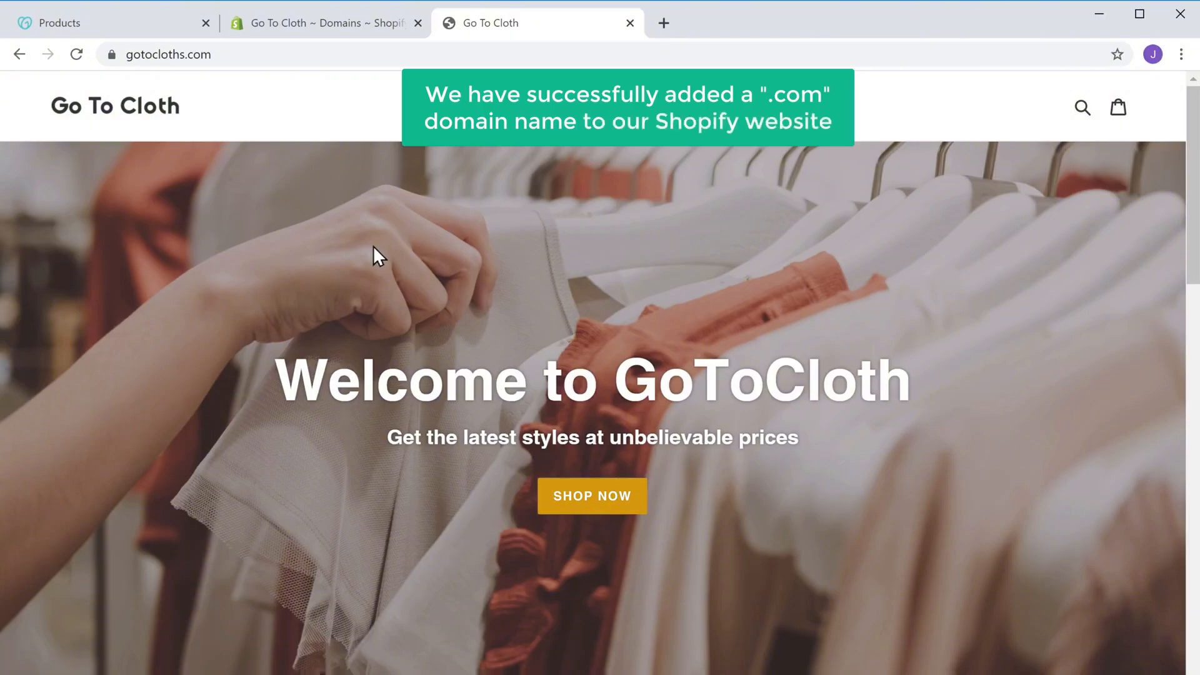
{"action": "scroll", "coordinate": [373, 246], "scroll_direction": "down", "scroll_amount": 10}
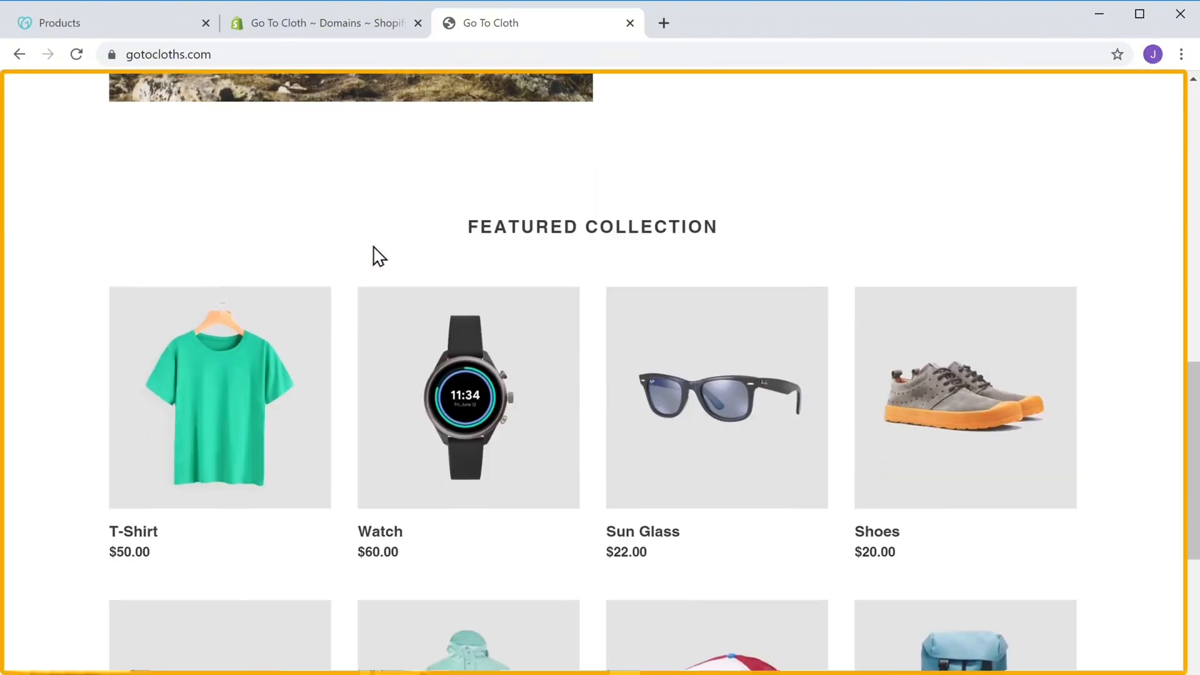
{"action": "scroll", "coordinate": [378, 257], "scroll_direction": "down", "scroll_amount": 15}
{"action": "scroll", "coordinate": [379, 257], "scroll_direction": "up", "scroll_amount": 17}
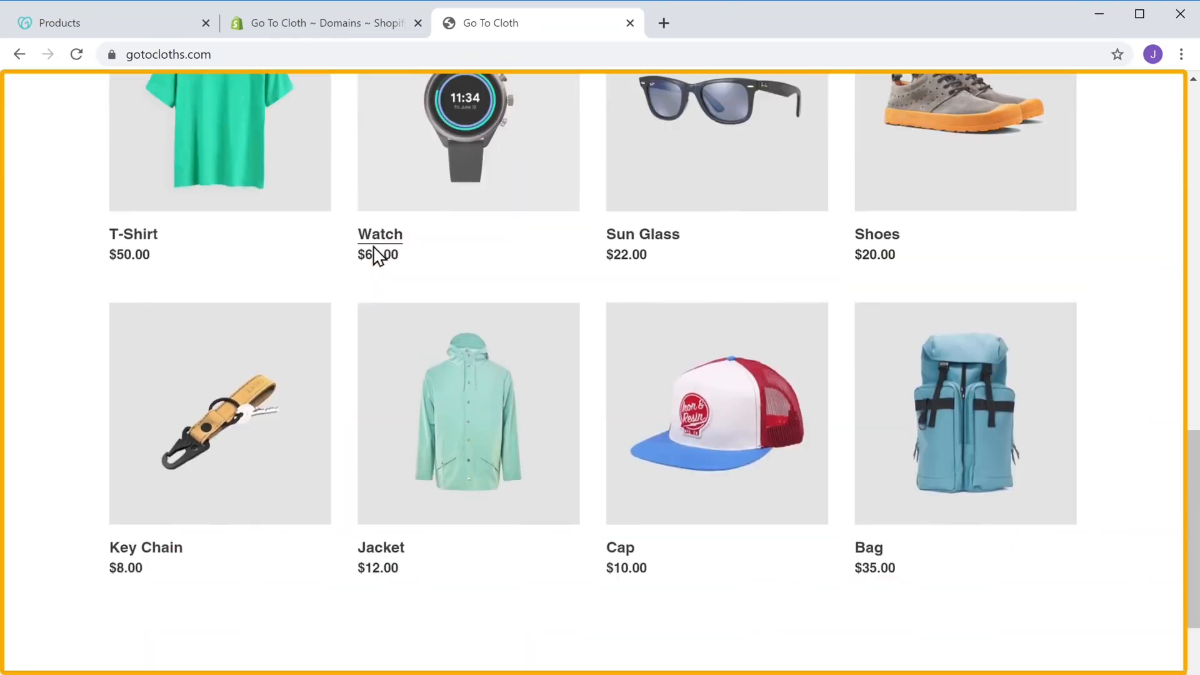
{"action": "scroll", "coordinate": [378, 256], "scroll_direction": "up", "scroll_amount": 15}
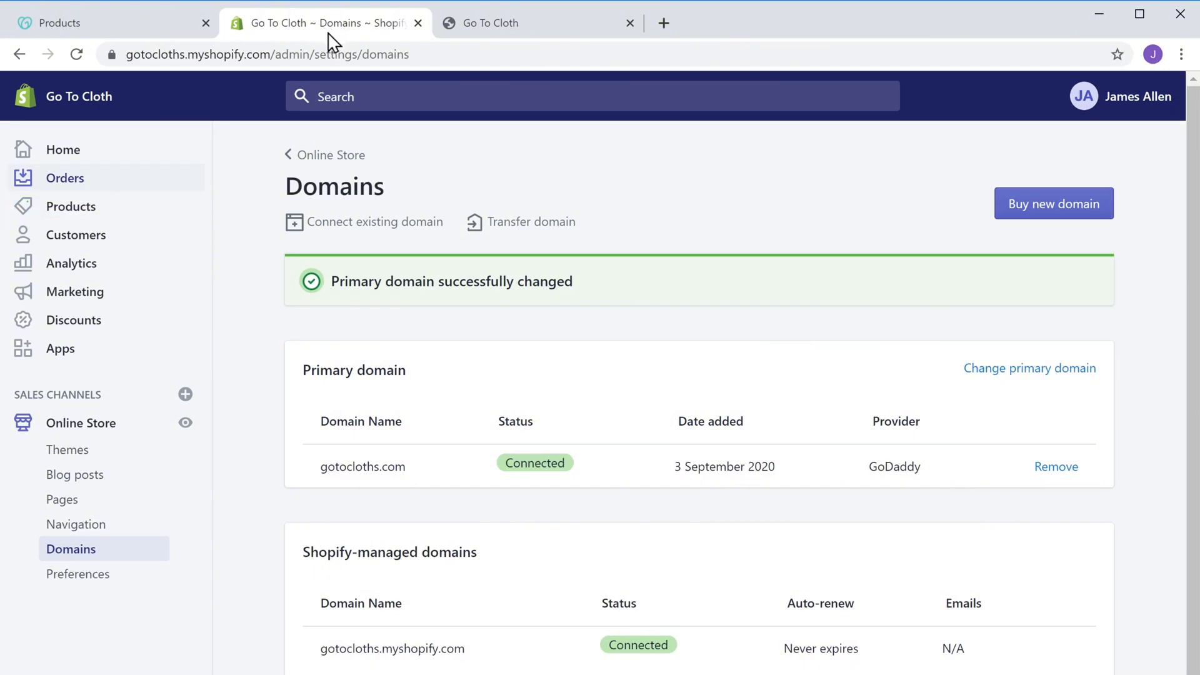
Go to Products > Collections, where only the Home page collection exists
{"action": "left_click", "coordinate": [63, 214]}
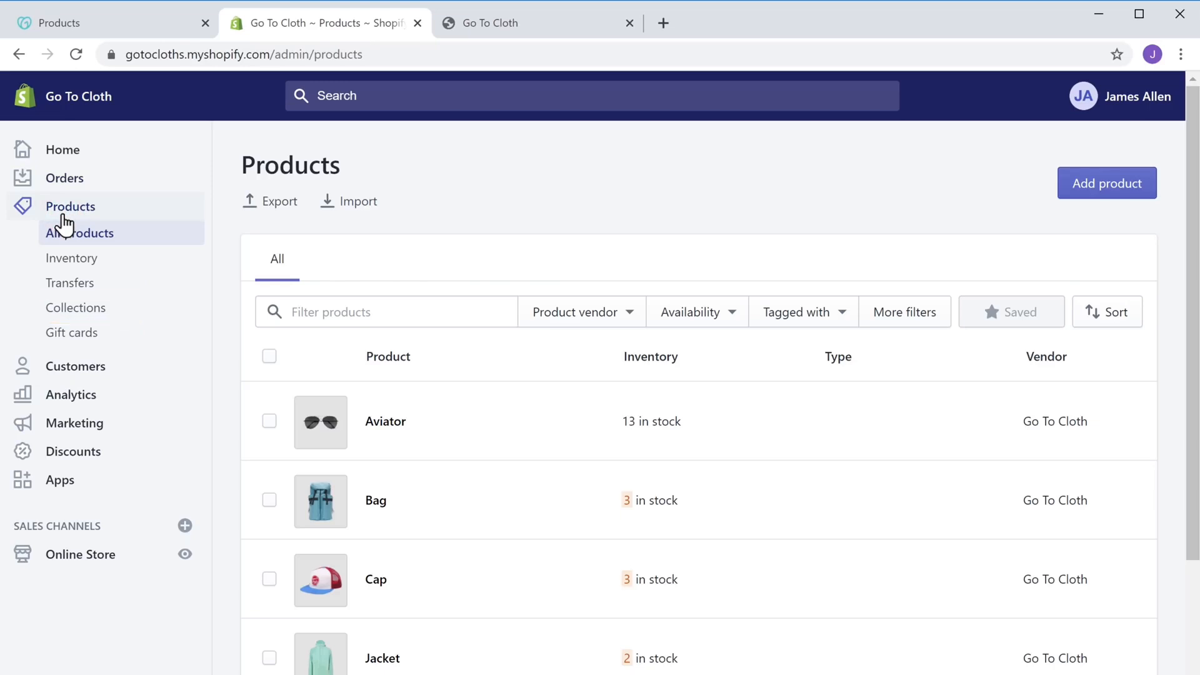
{"action": "left_click", "coordinate": [70, 318]}
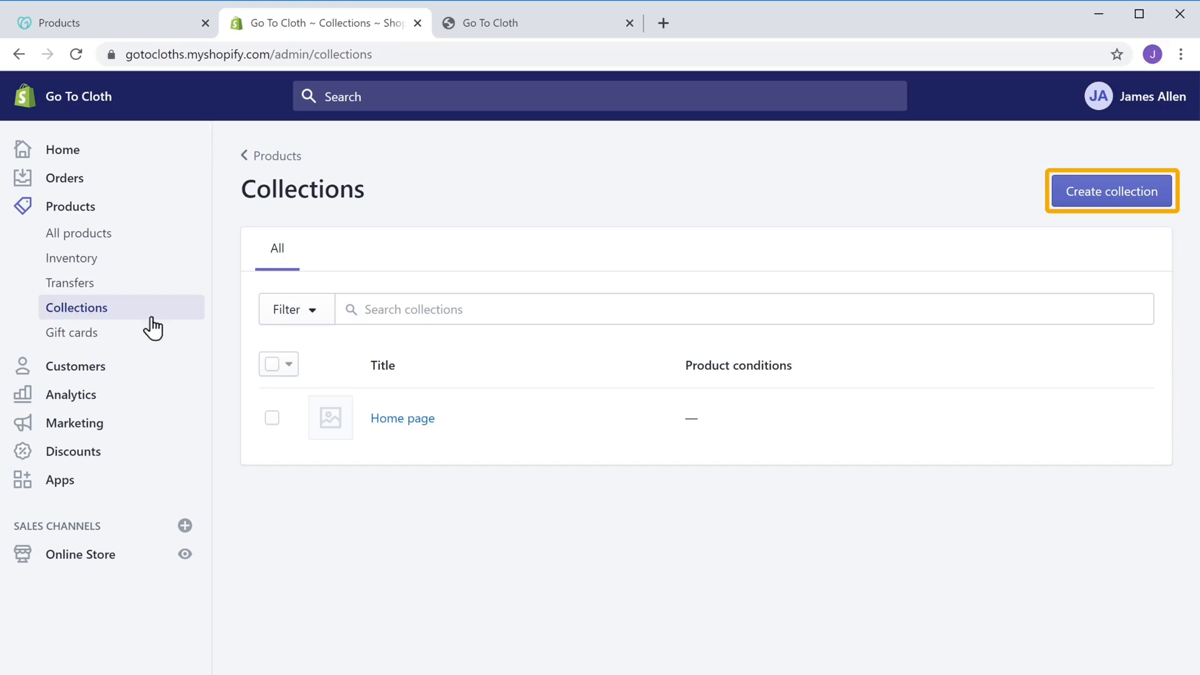
Create a Manual collection titled "Men's" and save it
{"action": "left_click", "coordinate": [1120, 198]}
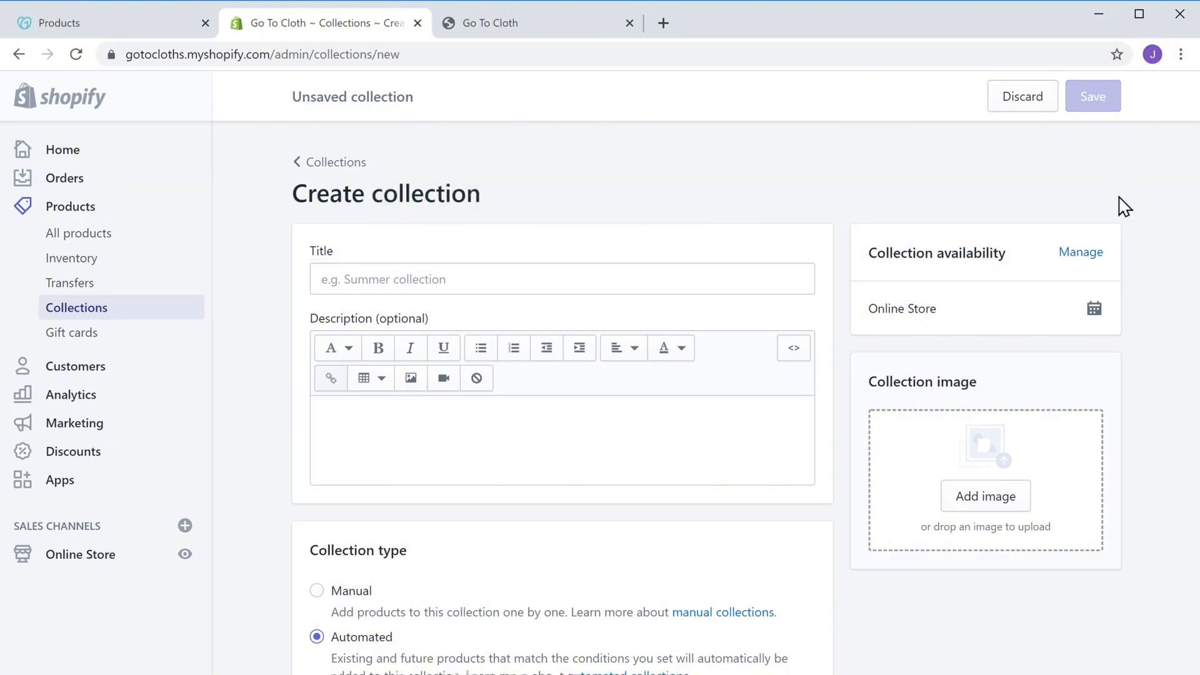
{"action": "left_click", "coordinate": [462, 279]}
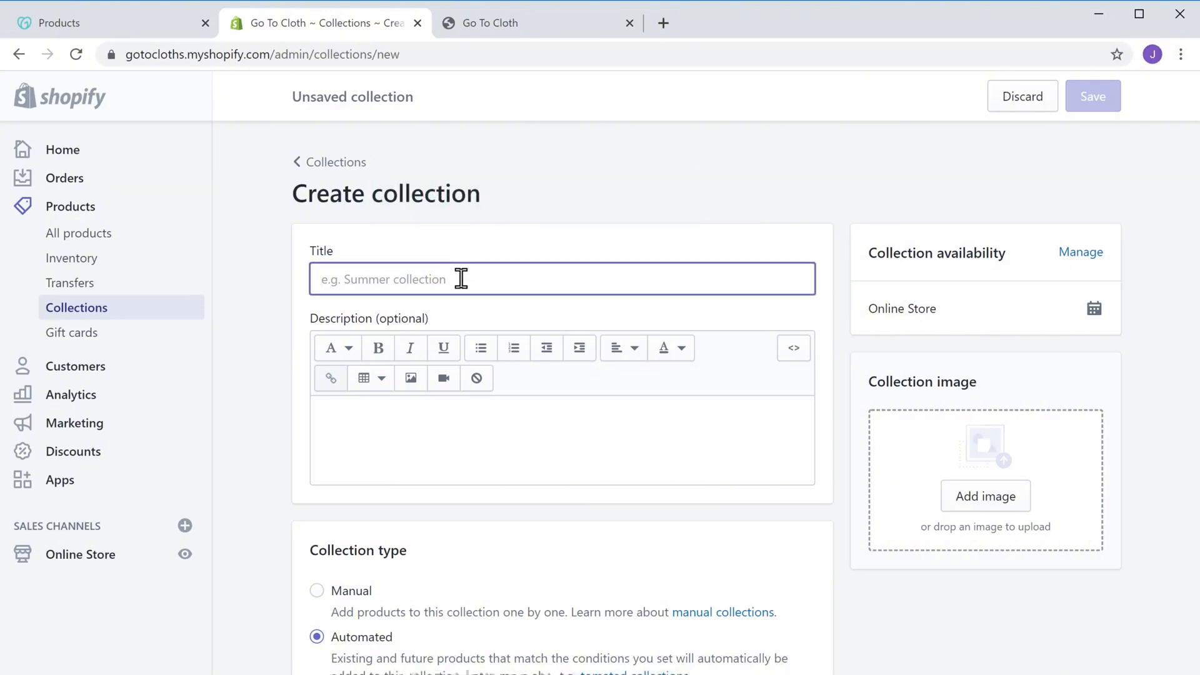
{"action": "type", "text": "Me"}
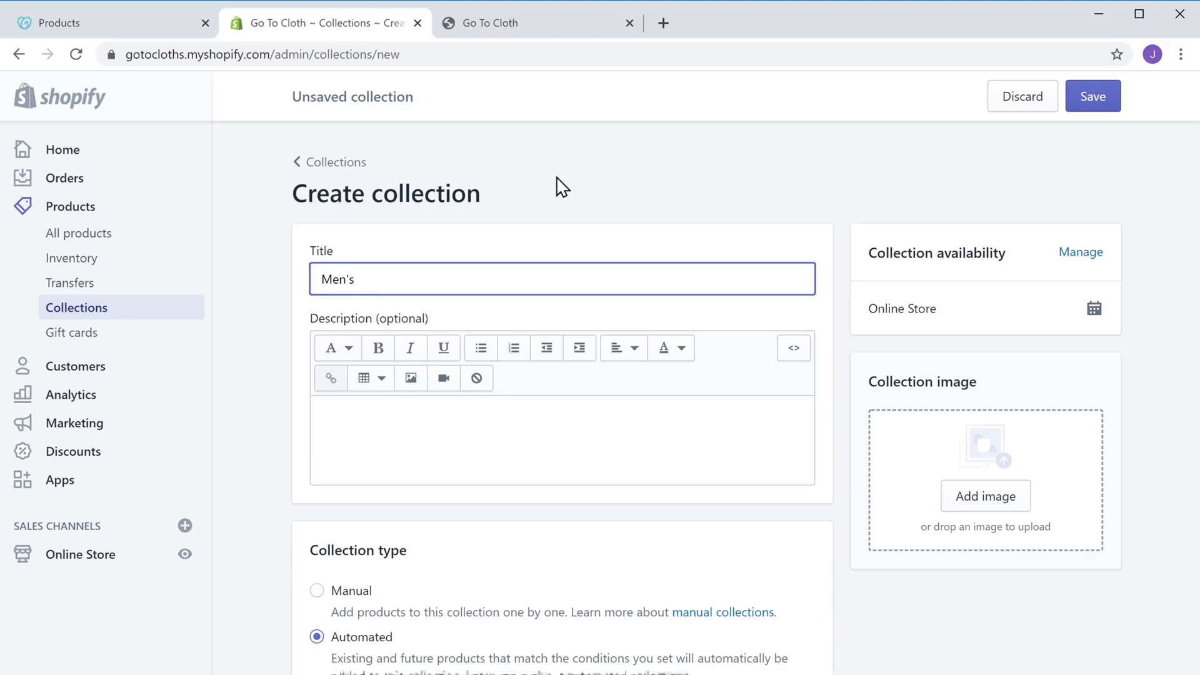
{"action": "type", "text": "n's"}
{"action": "left_click", "coordinate": [562, 187]}
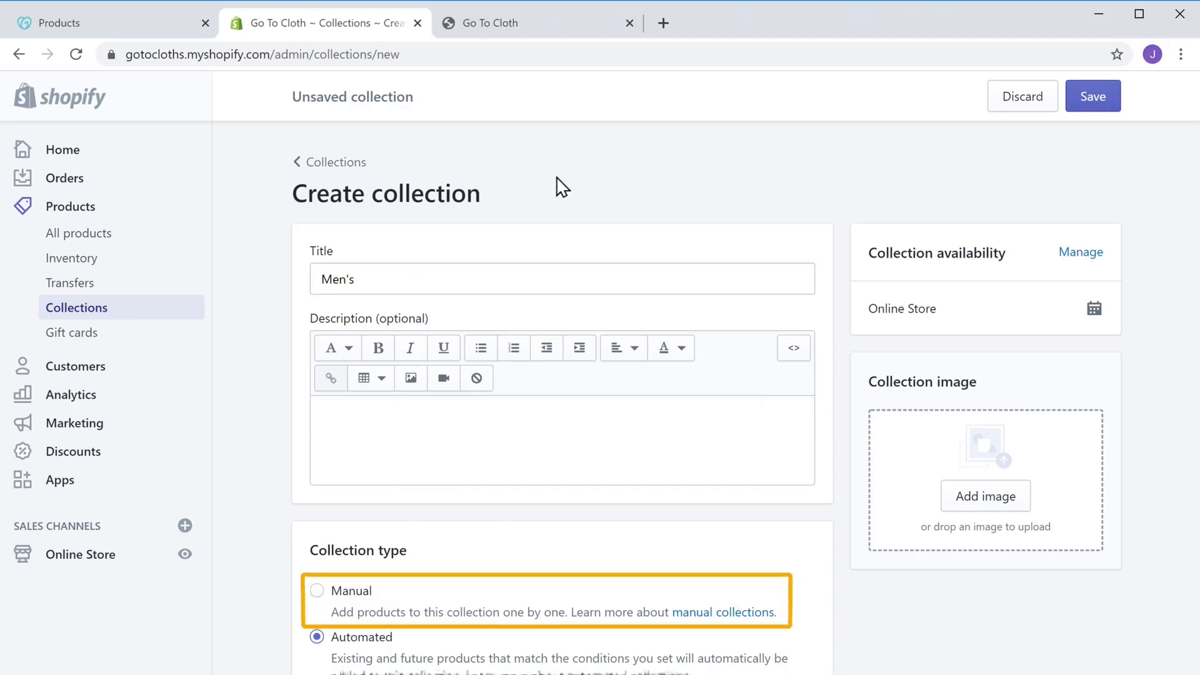
{"action": "left_click", "coordinate": [316, 592]}
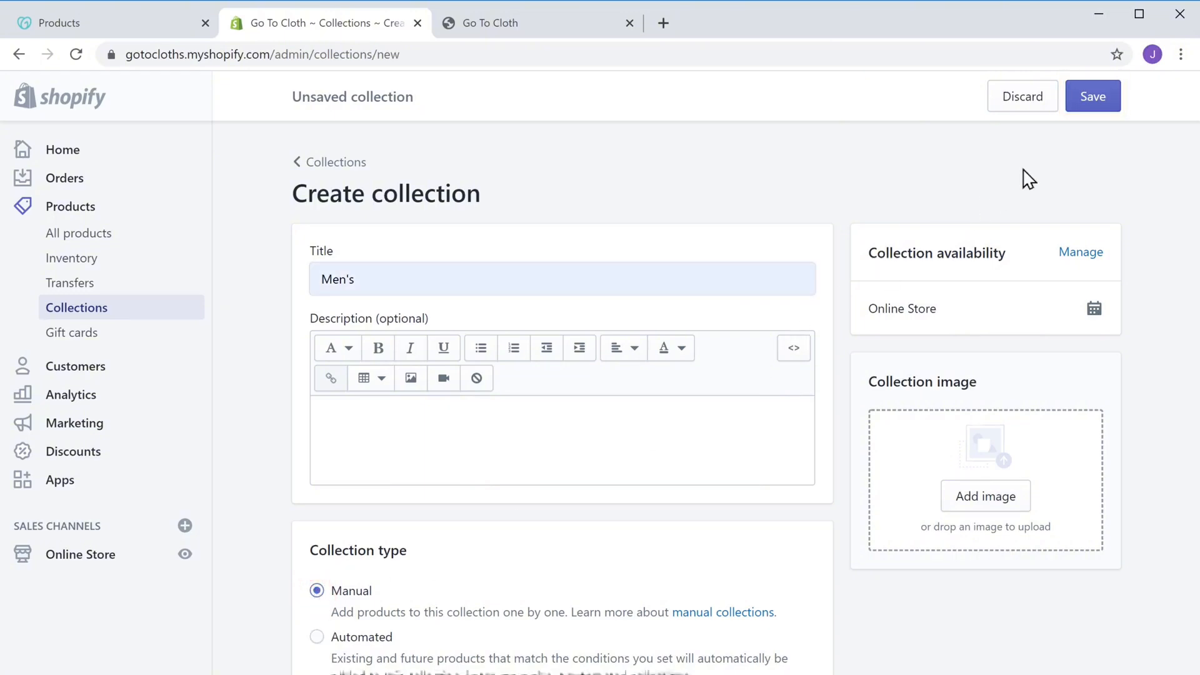
{"action": "left_click", "coordinate": [1094, 98]}
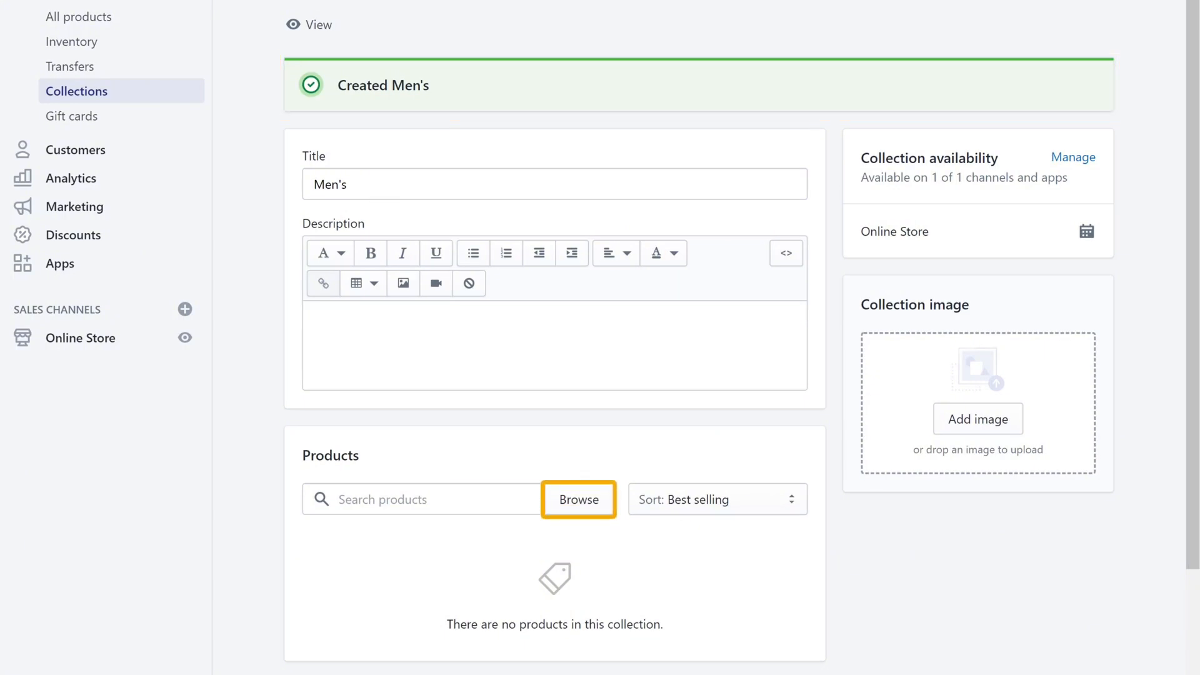
Add Aviator, Leather Belt, Men's Leather Laptop Bag, Watch, Wallet and others to Men's, then view it live
{"action": "left_click", "coordinate": [580, 506]}
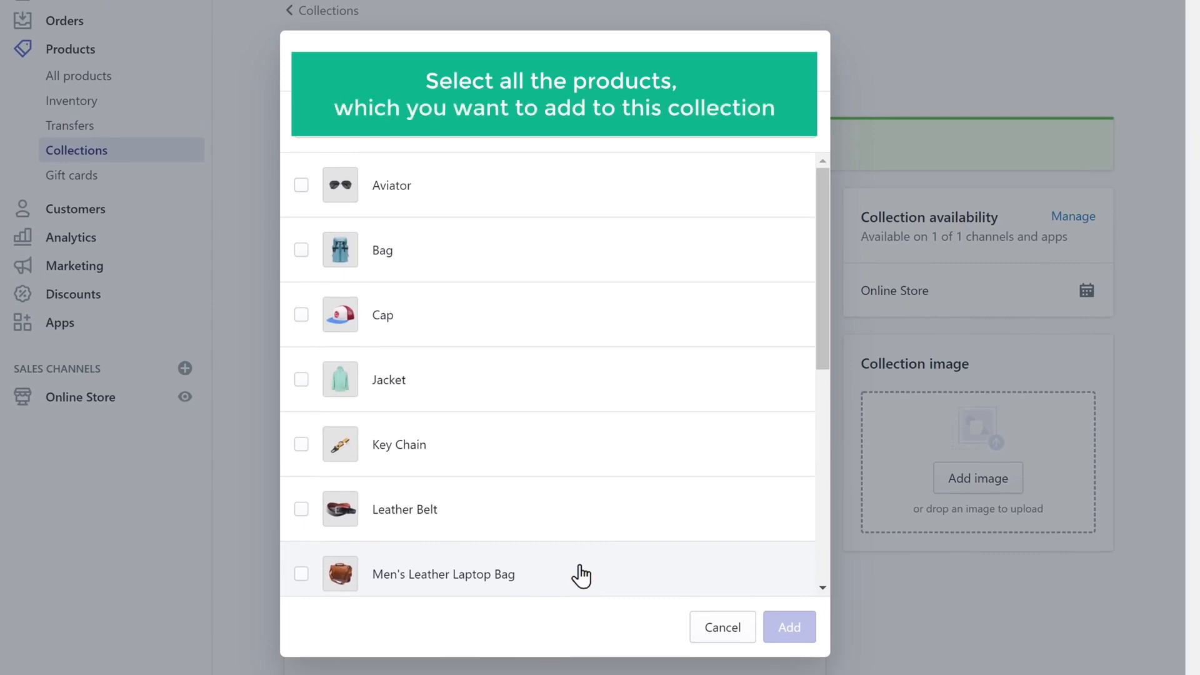
{"action": "left_click", "coordinate": [302, 194]}
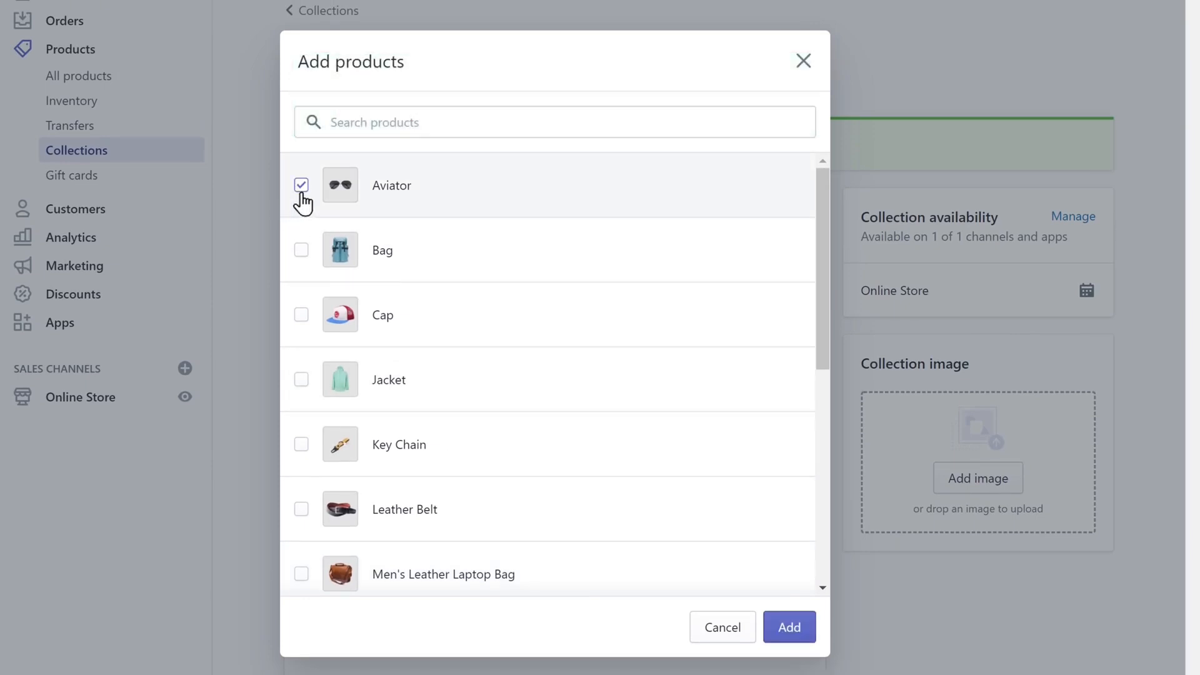
{"action": "left_click", "coordinate": [301, 509]}
{"action": "left_click", "coordinate": [302, 574]}
{"action": "scroll", "coordinate": [300, 581], "scroll_direction": "down", "scroll_amount": 7}
{"action": "left_click", "coordinate": [301, 433]}
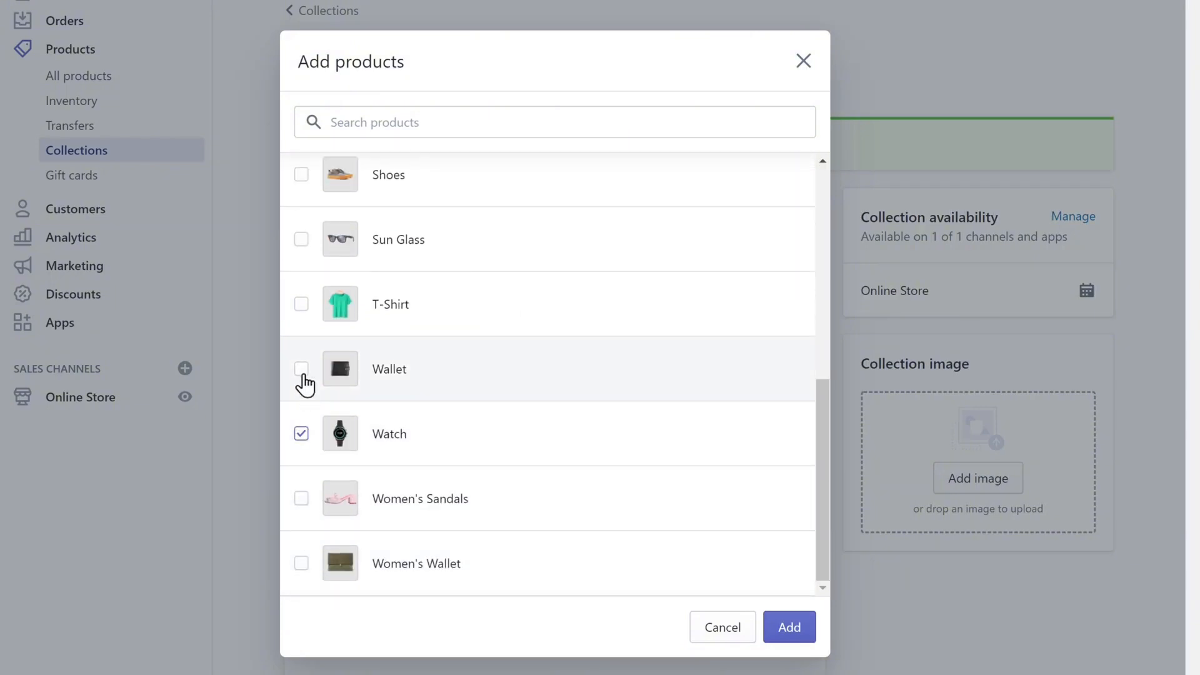
{"action": "left_click", "coordinate": [302, 368]}
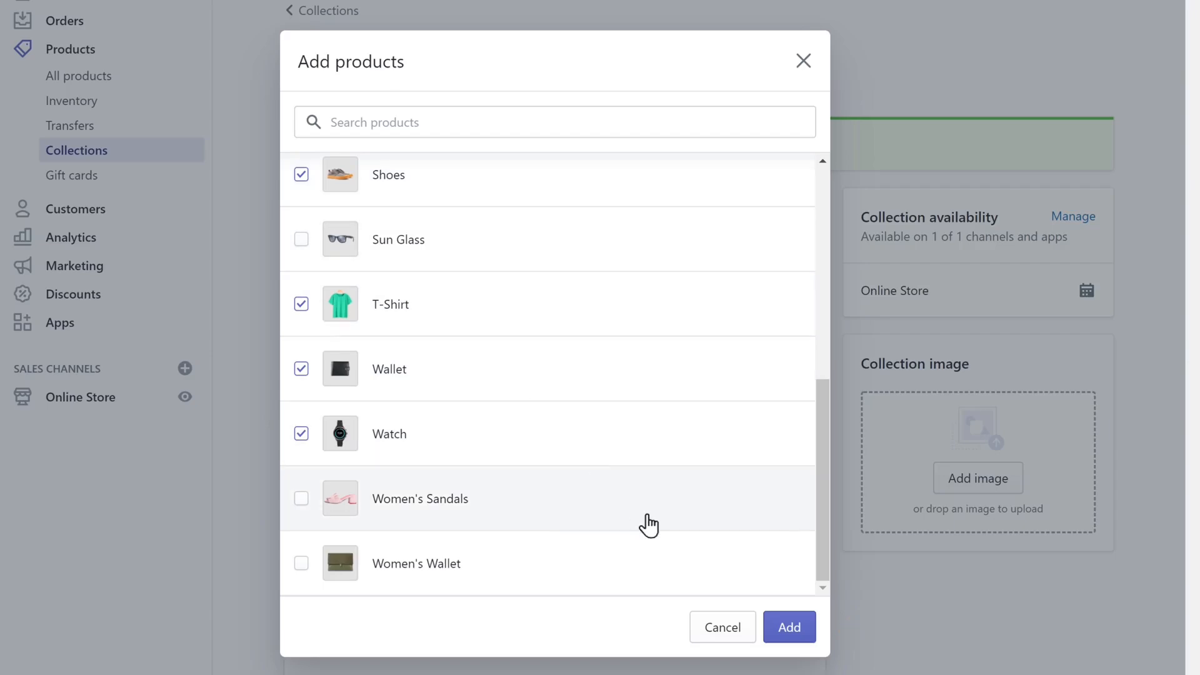
{"action": "left_click", "coordinate": [790, 628]}
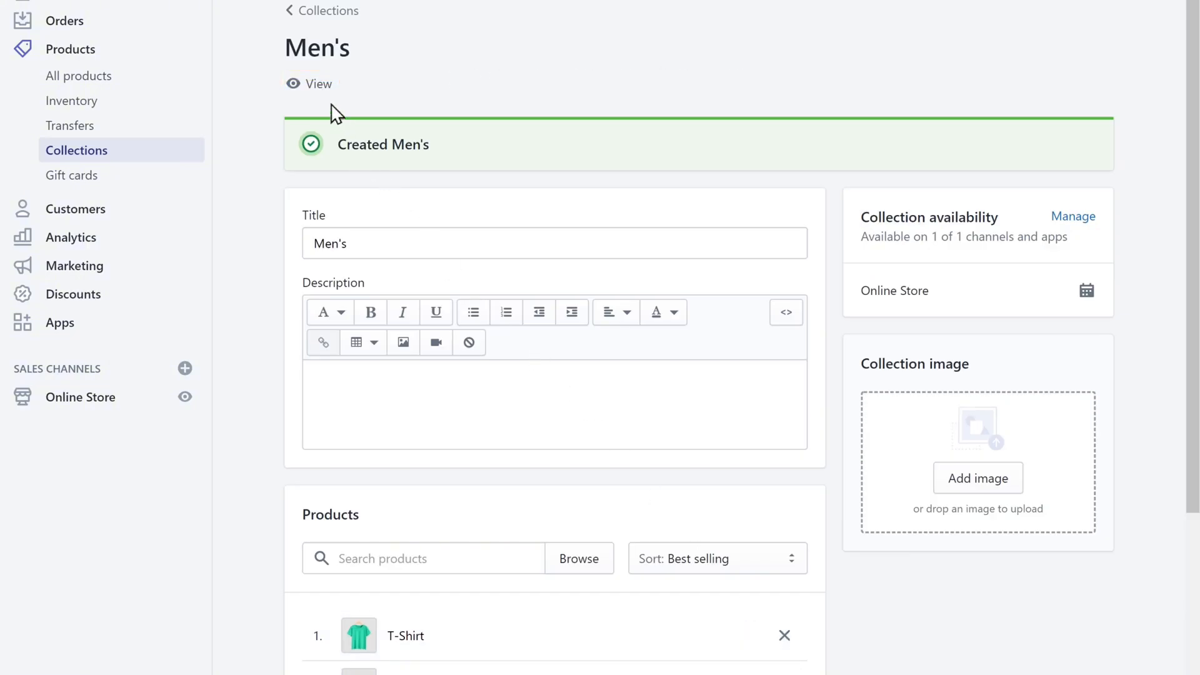
{"action": "left_click", "coordinate": [317, 85]}
Scroll the live Men's collection page, then return to its Shopify admin page
{"action": "scroll", "coordinate": [324, 81], "scroll_direction": "down", "scroll_amount": 2}
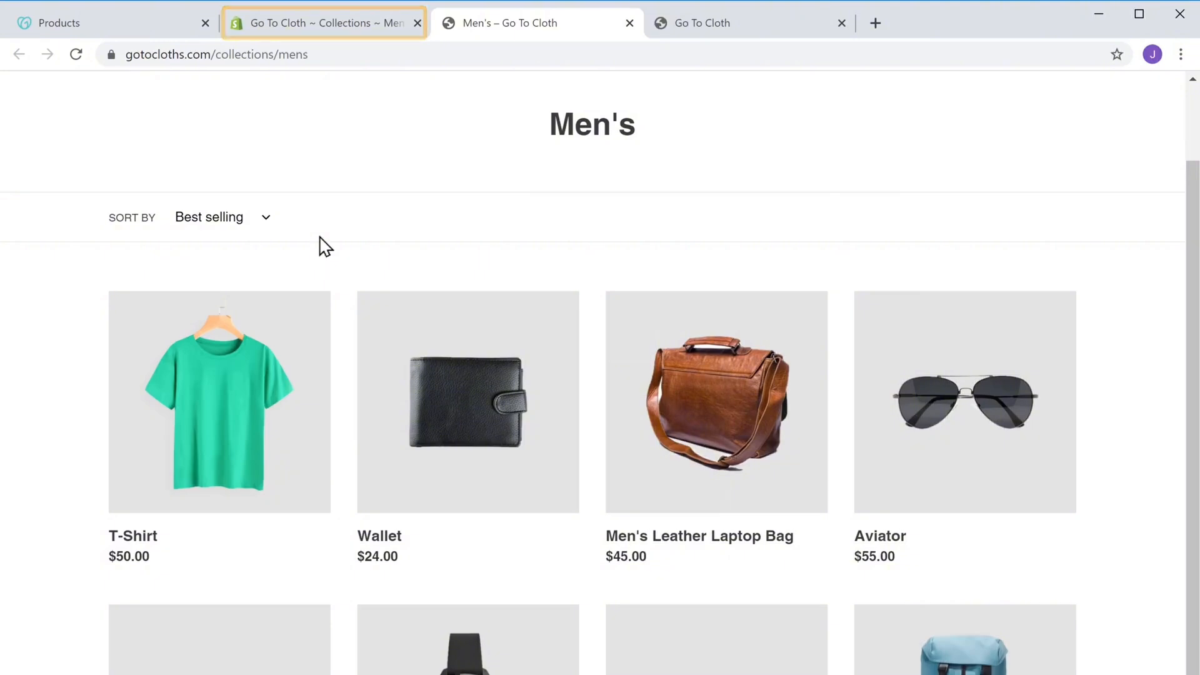
{"action": "left_click", "coordinate": [335, 30]}
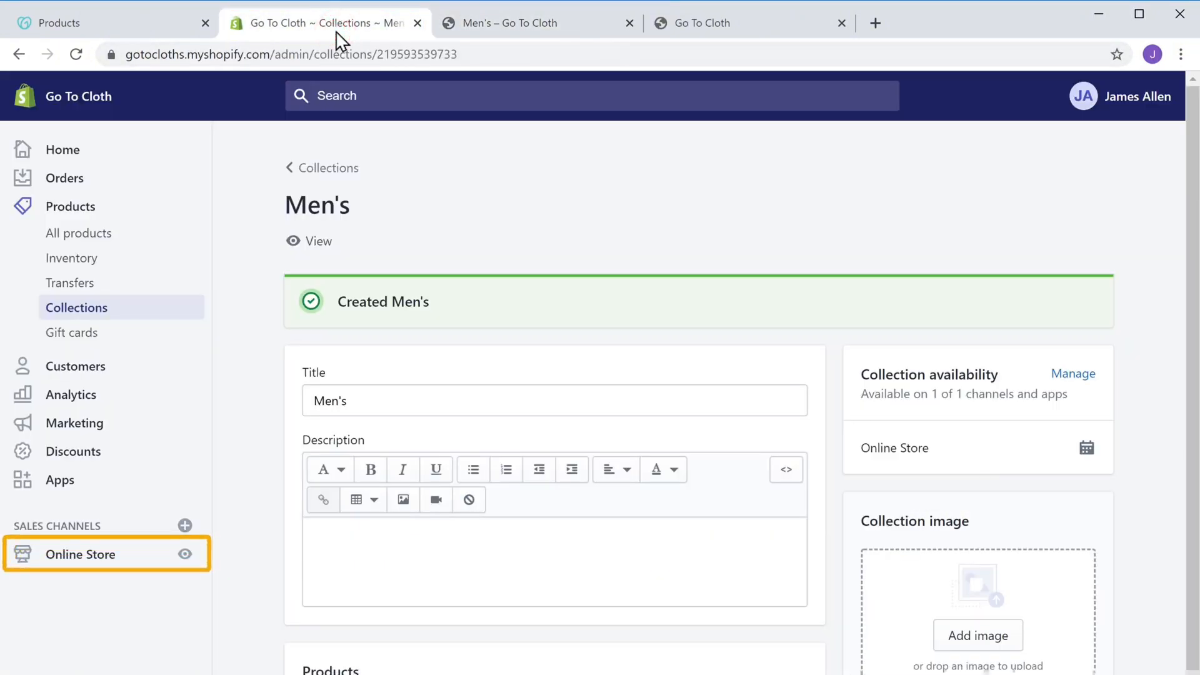
Open Online Store > Navigation > Main menu and start a new menu item
{"action": "left_click", "coordinate": [69, 563]}
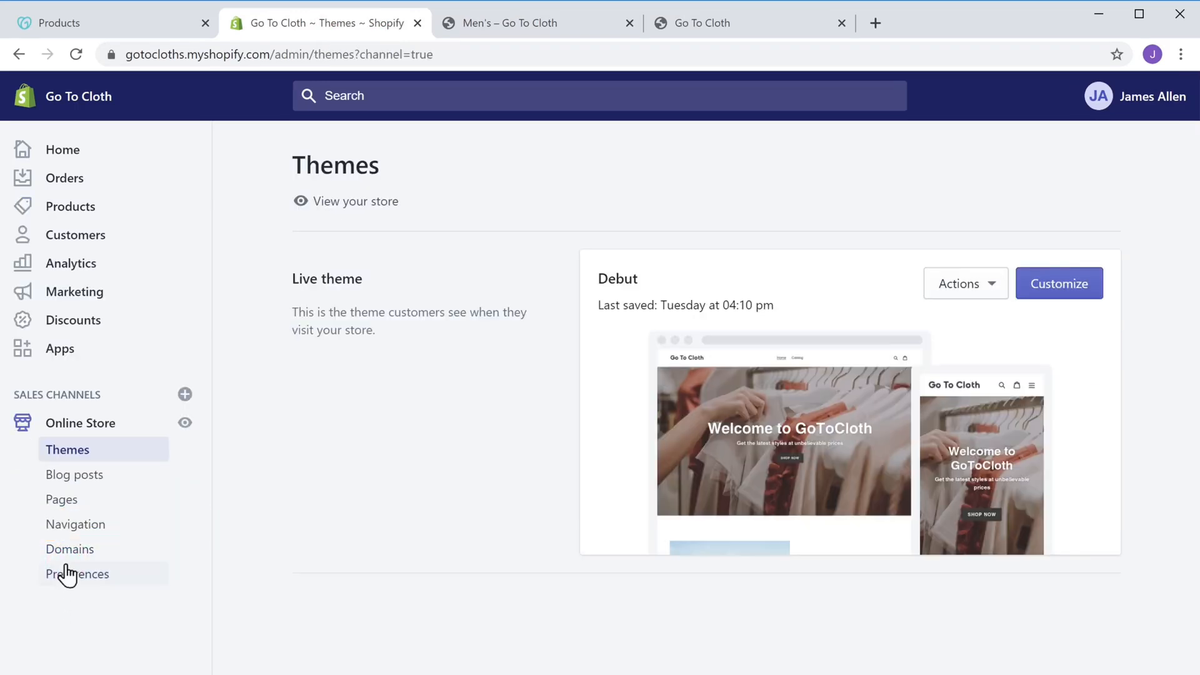
{"action": "left_click", "coordinate": [65, 528]}
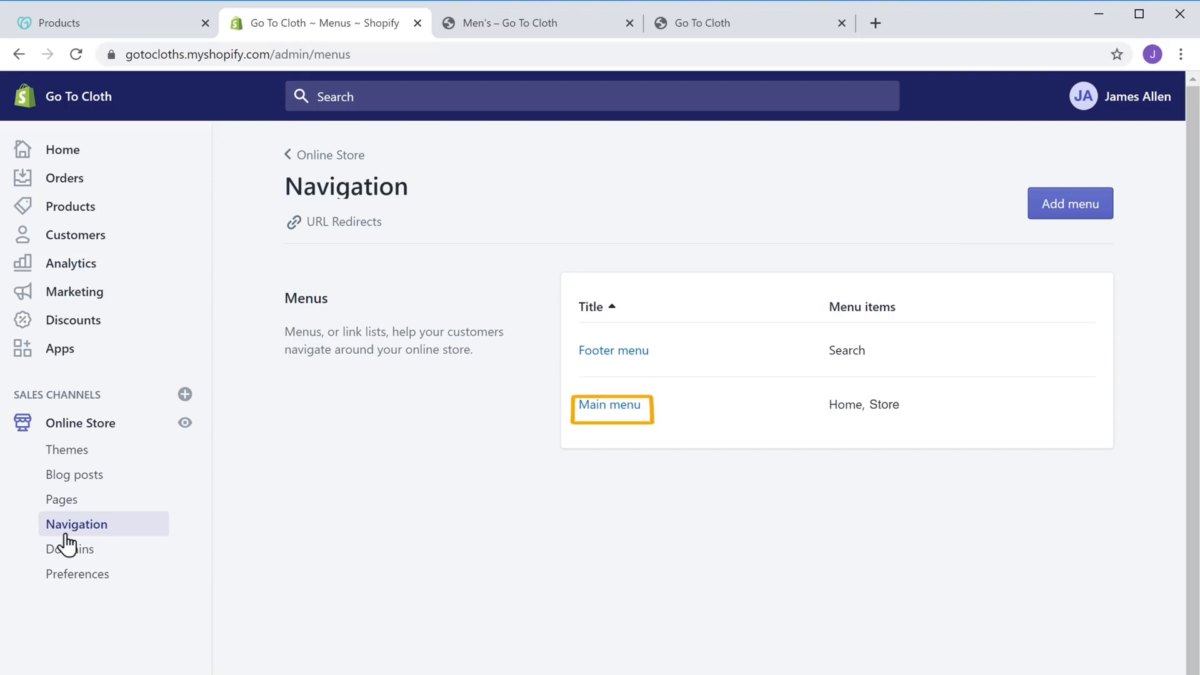
{"action": "left_click", "coordinate": [592, 408]}
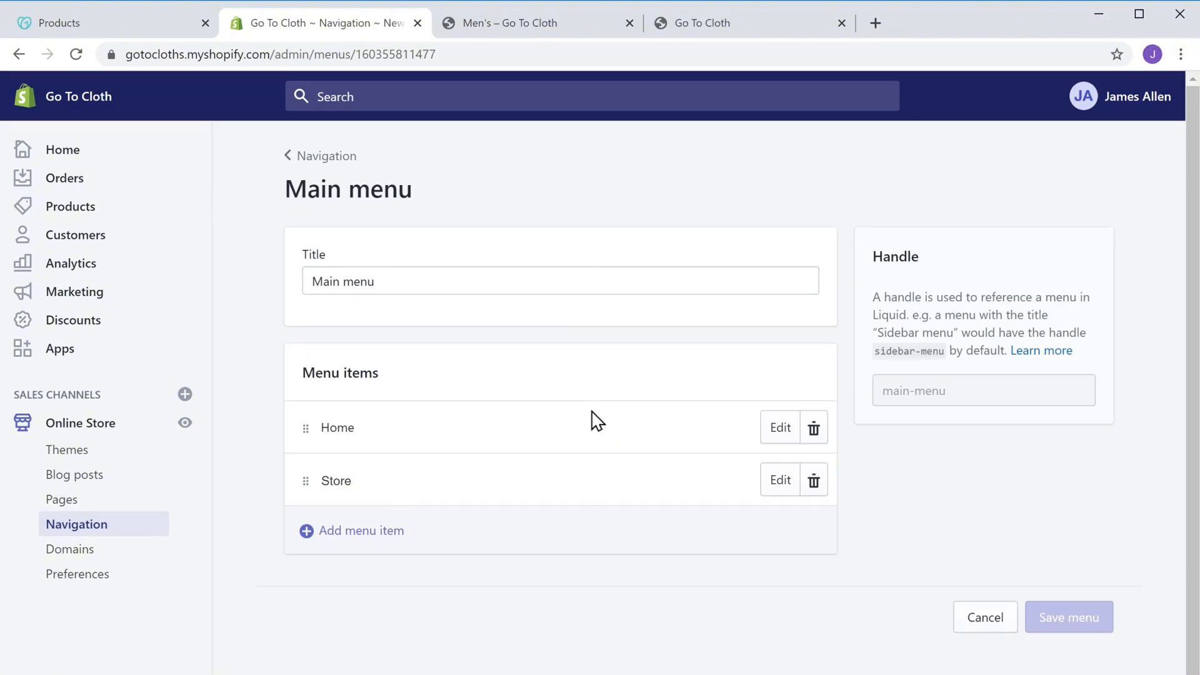
{"action": "left_click", "coordinate": [362, 530]}
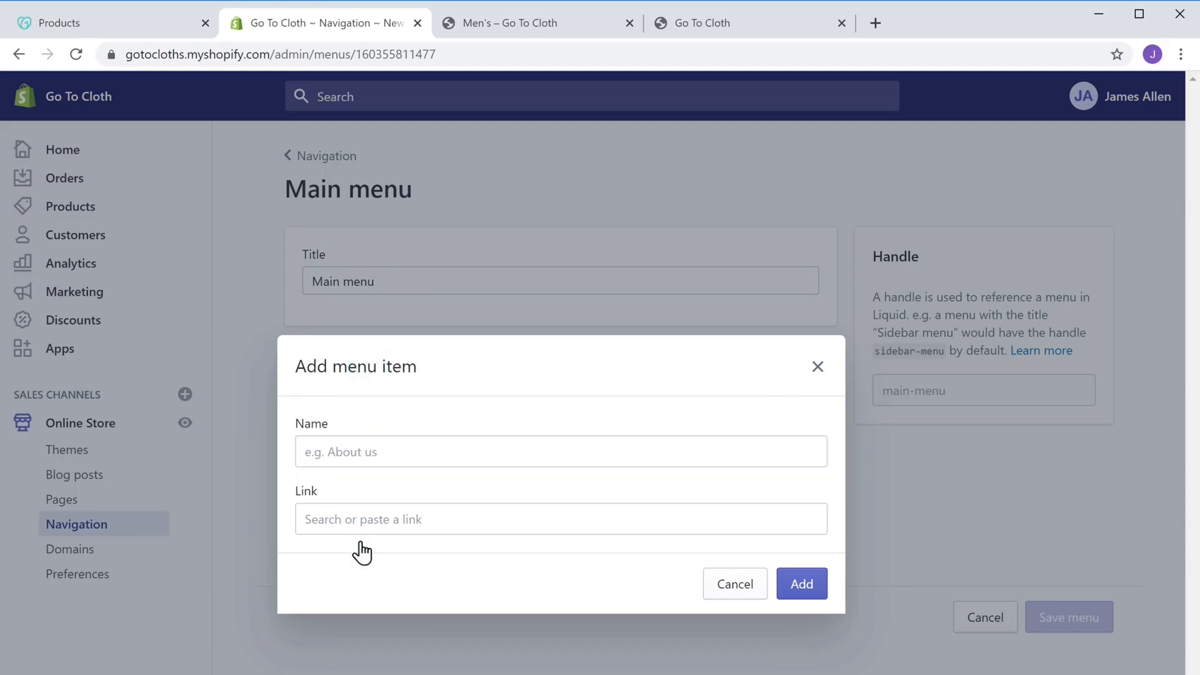
Add a "Men" menu item linked to the Men's collection and save the main menu
{"action": "left_click", "coordinate": [399, 451]}
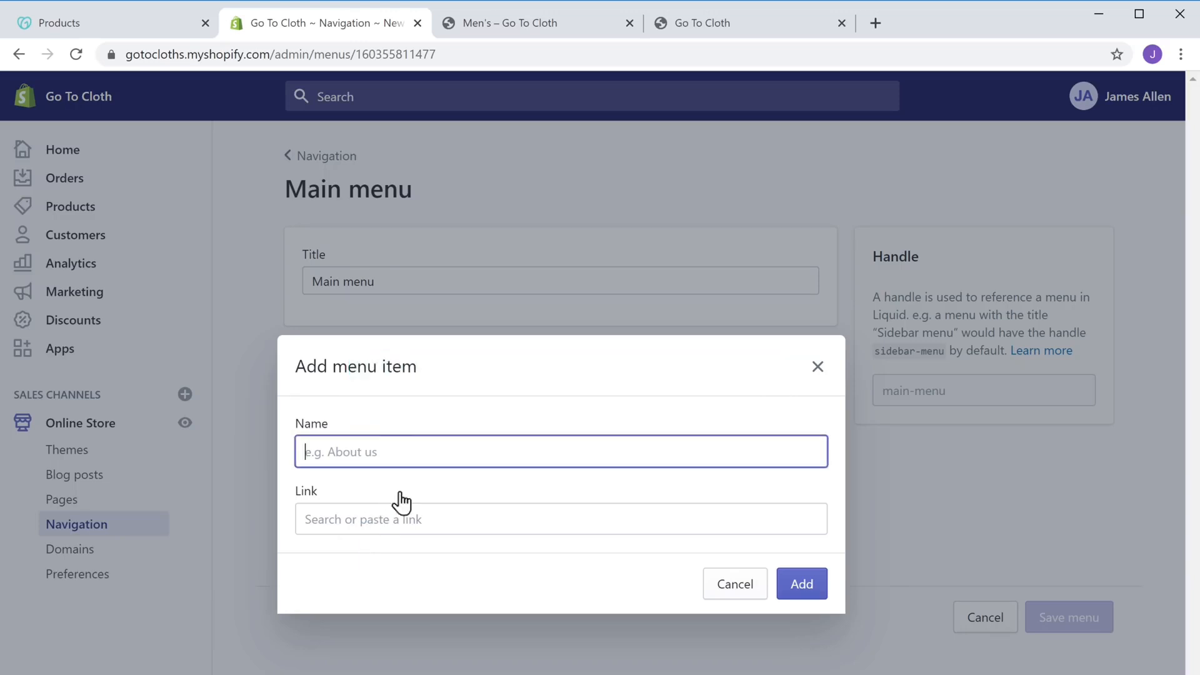
{"action": "type", "text": "Men"}
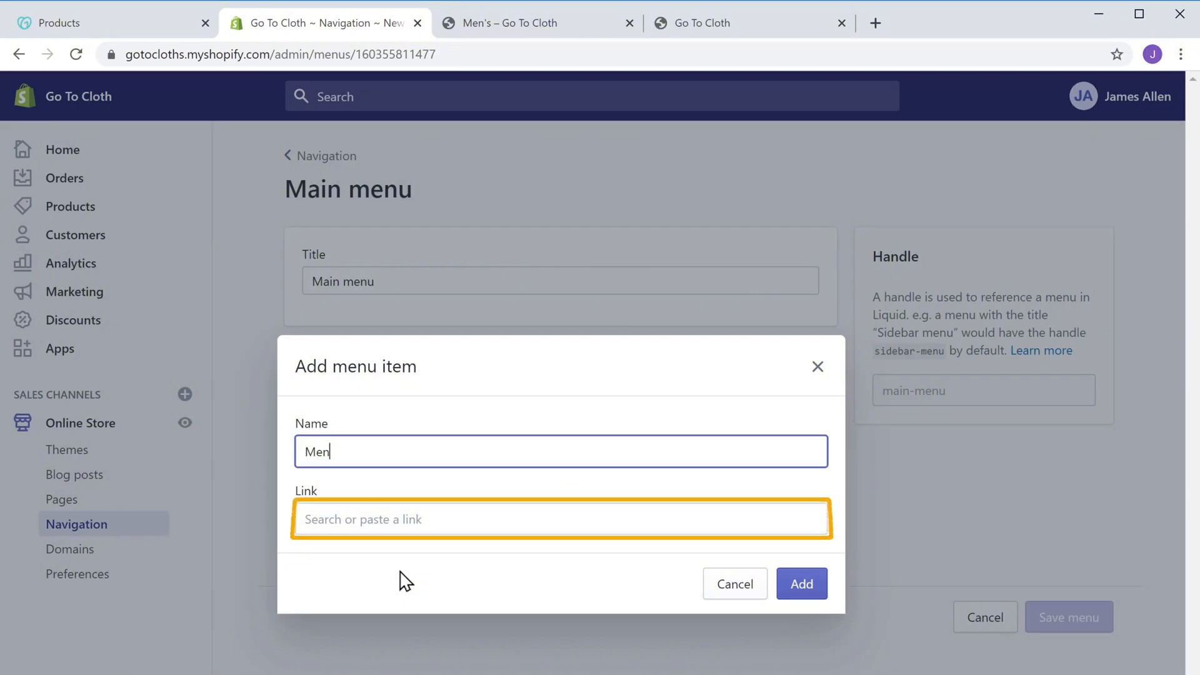
{"action": "left_click", "coordinate": [434, 519]}
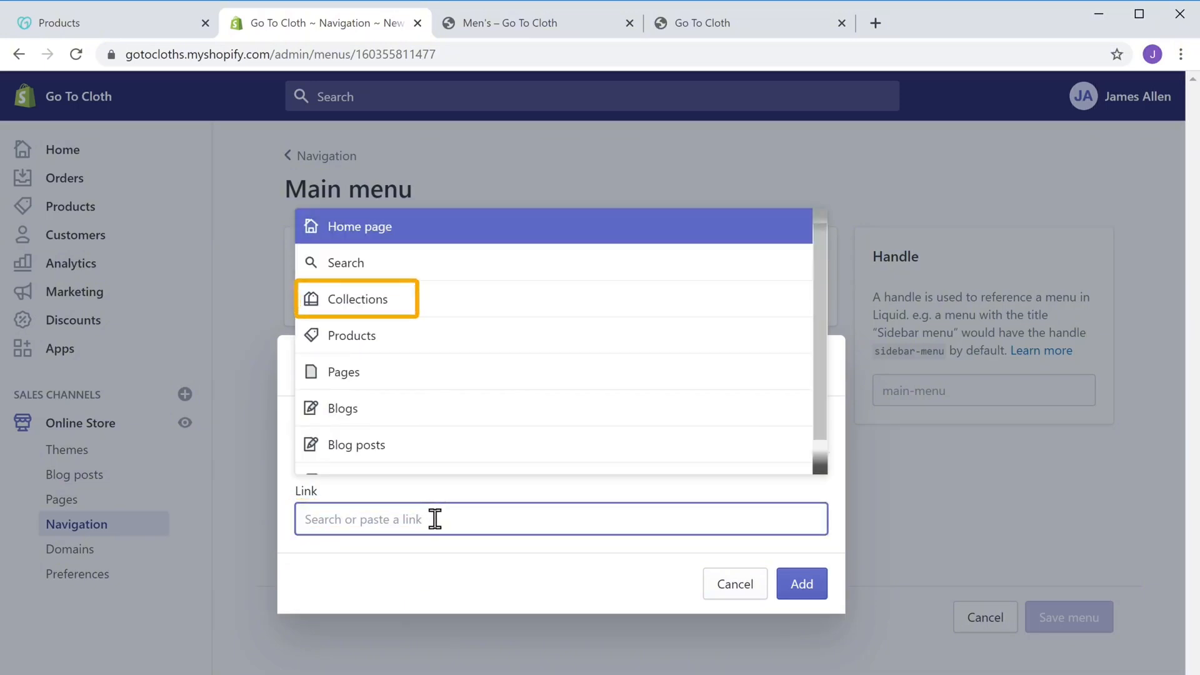
{"action": "left_click", "coordinate": [349, 310]}
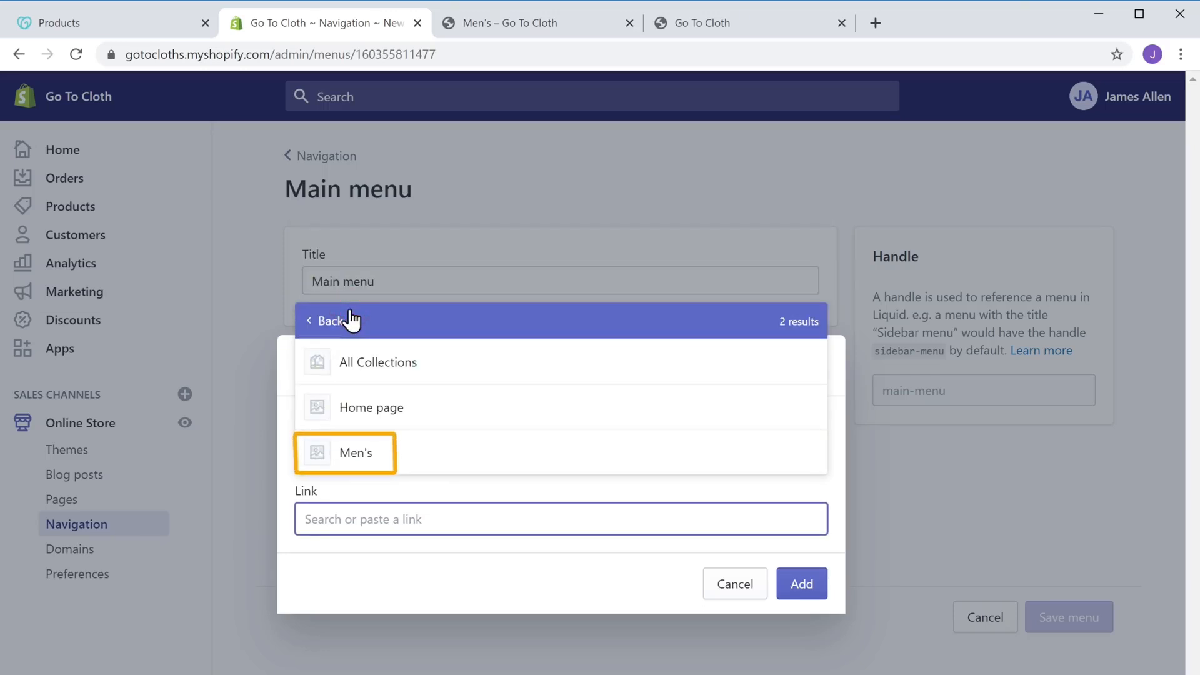
{"action": "left_click", "coordinate": [353, 468]}
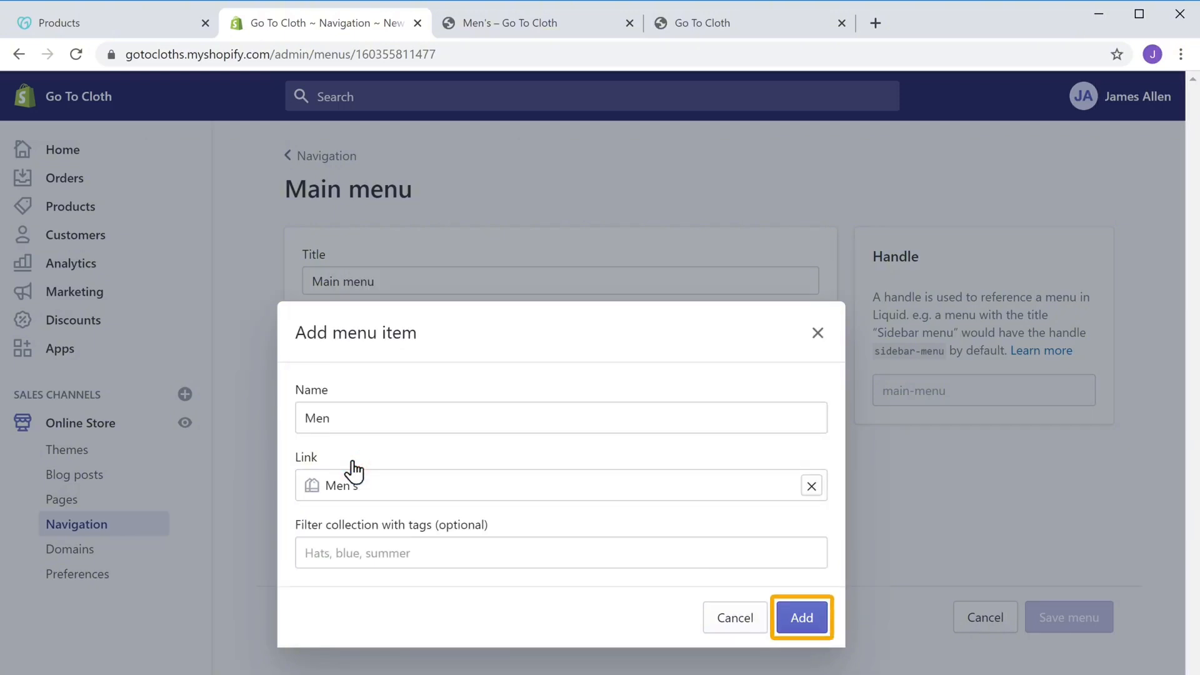
{"action": "left_click", "coordinate": [802, 627]}
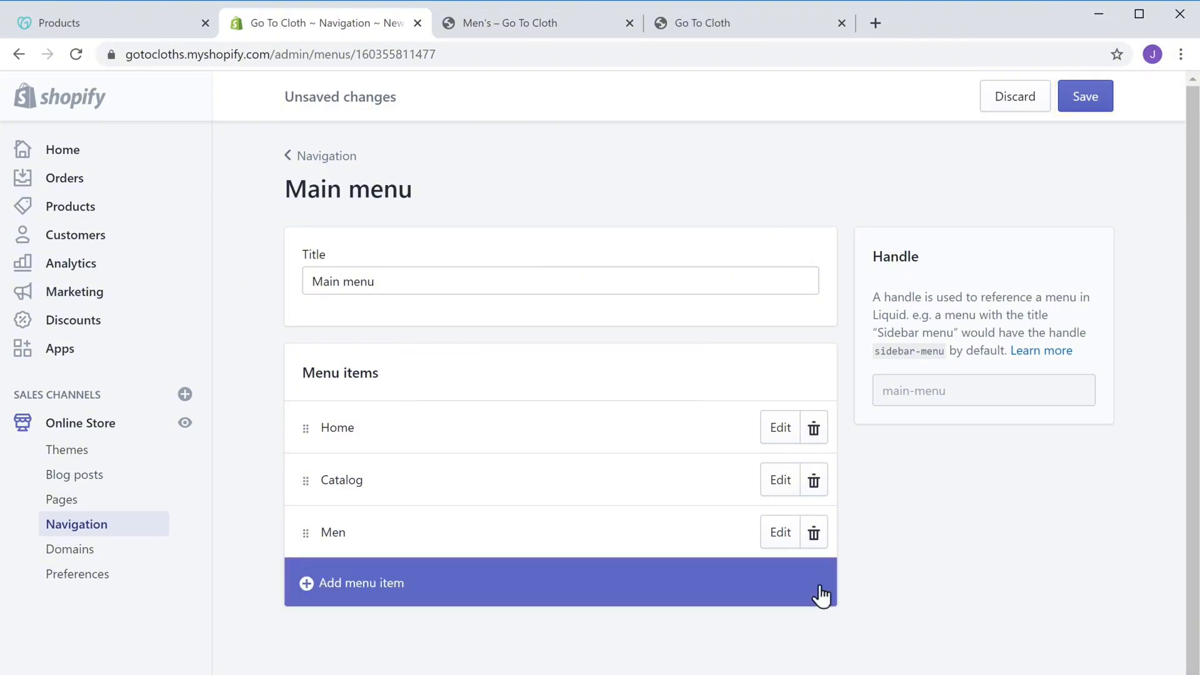
{"action": "left_click", "coordinate": [1085, 102]}
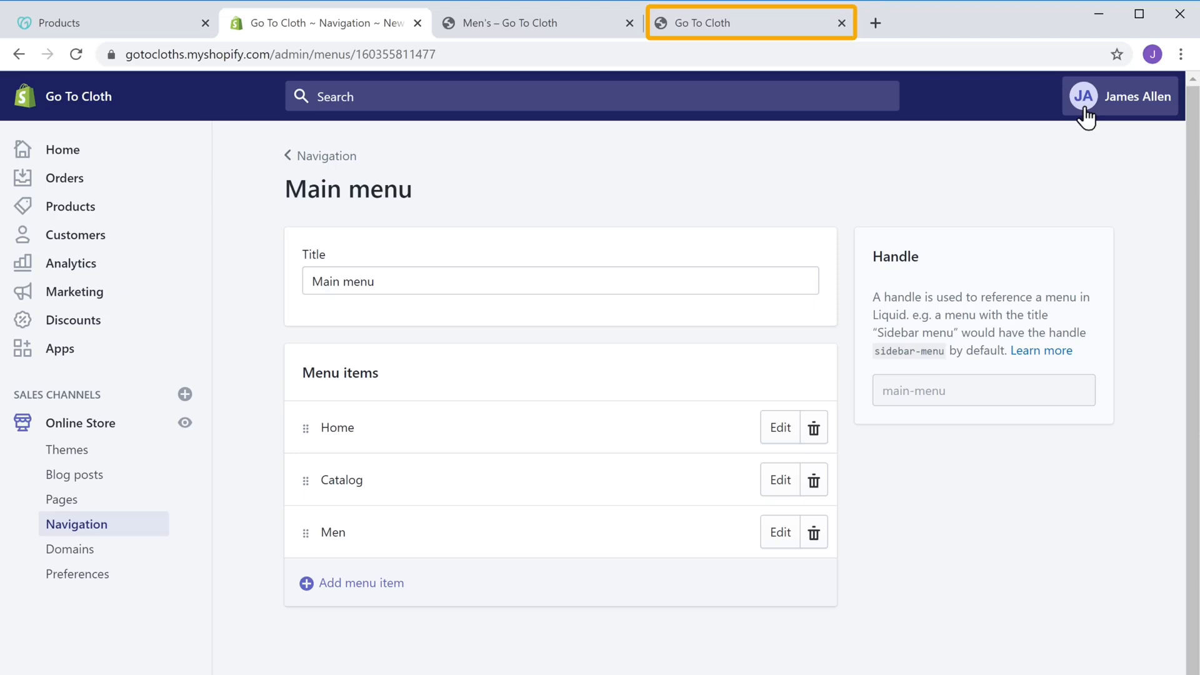
Reload the Go To Cloth storefront and open the Men's collection from the new Men header link
{"action": "left_click", "coordinate": [697, 30]}
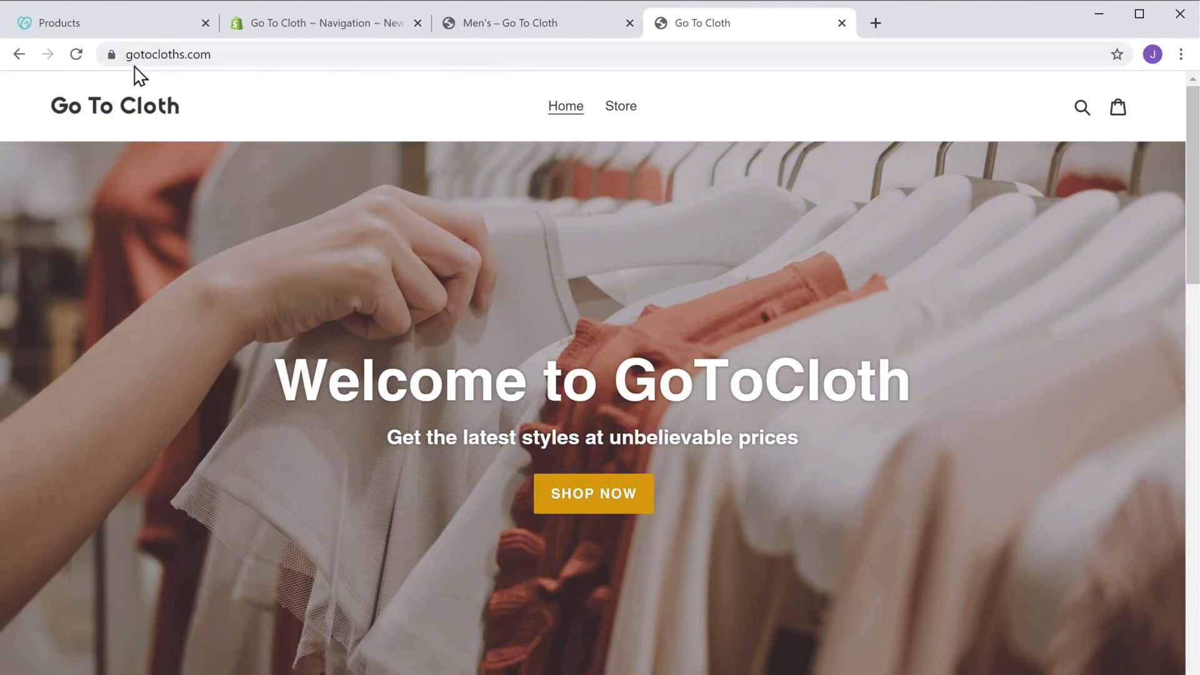
{"action": "left_click", "coordinate": [75, 62]}
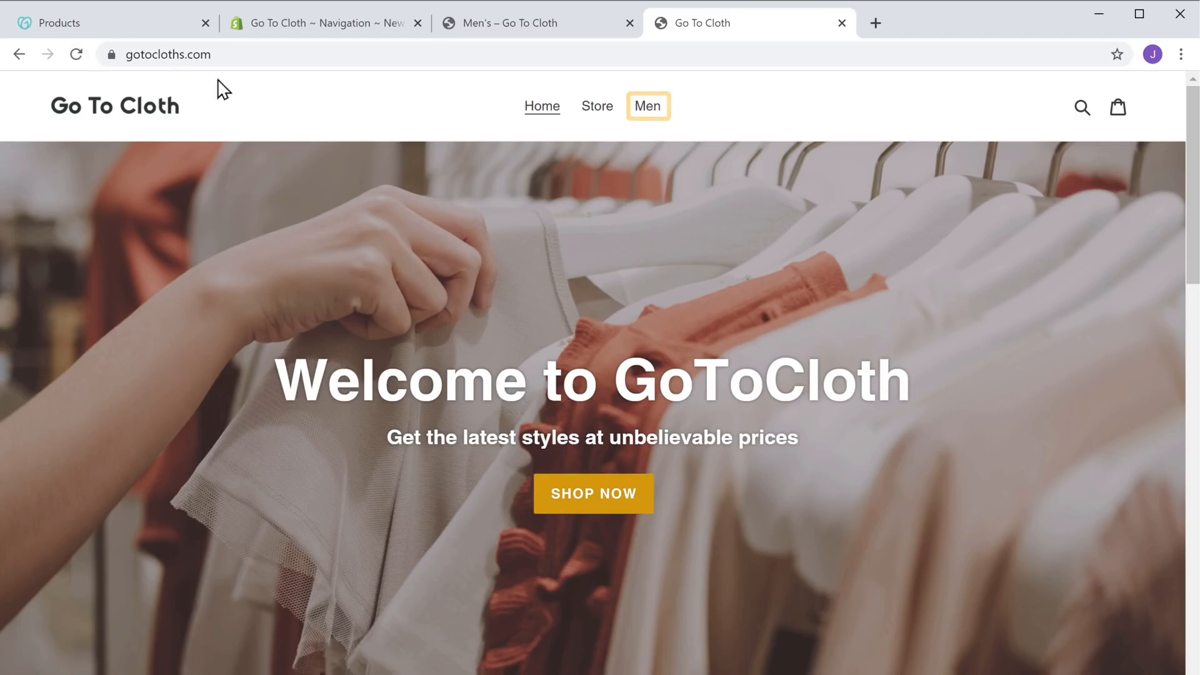
{"action": "left_click", "coordinate": [648, 112]}
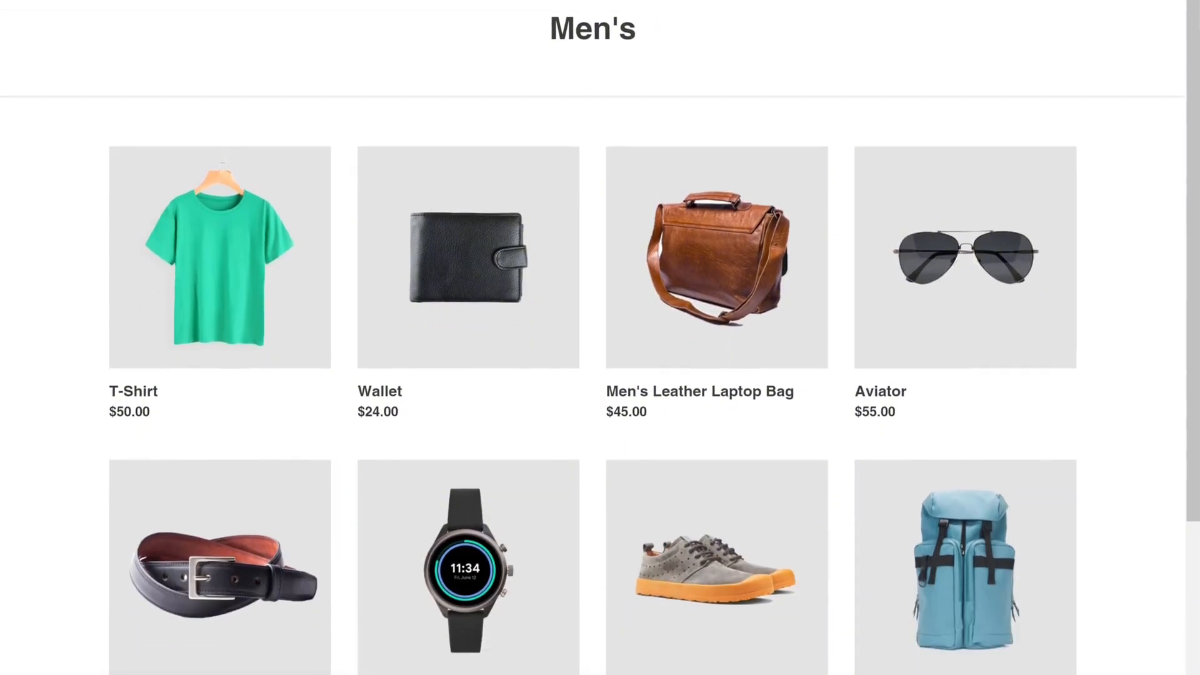